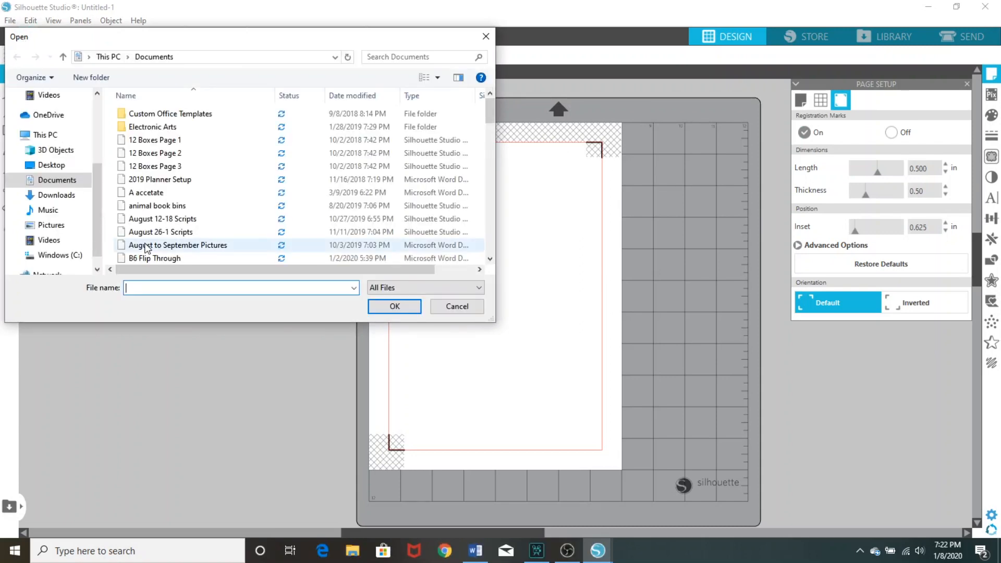
Open the Favorite Scripts file from Documents and look over its page of script stickers
scroll(162, 233, "down", 3)
scroll(163, 233, "down", 3)
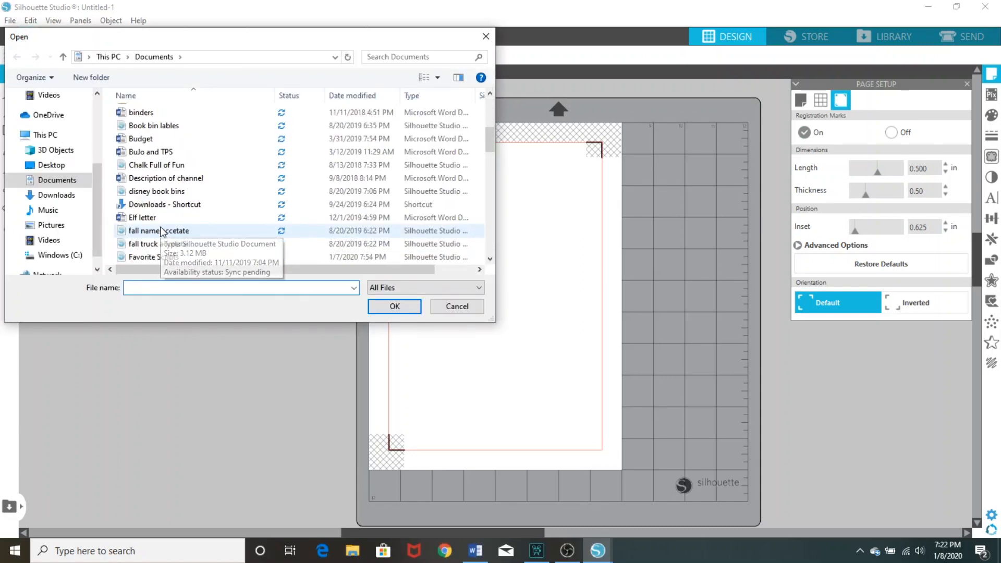
left_click(178, 222)
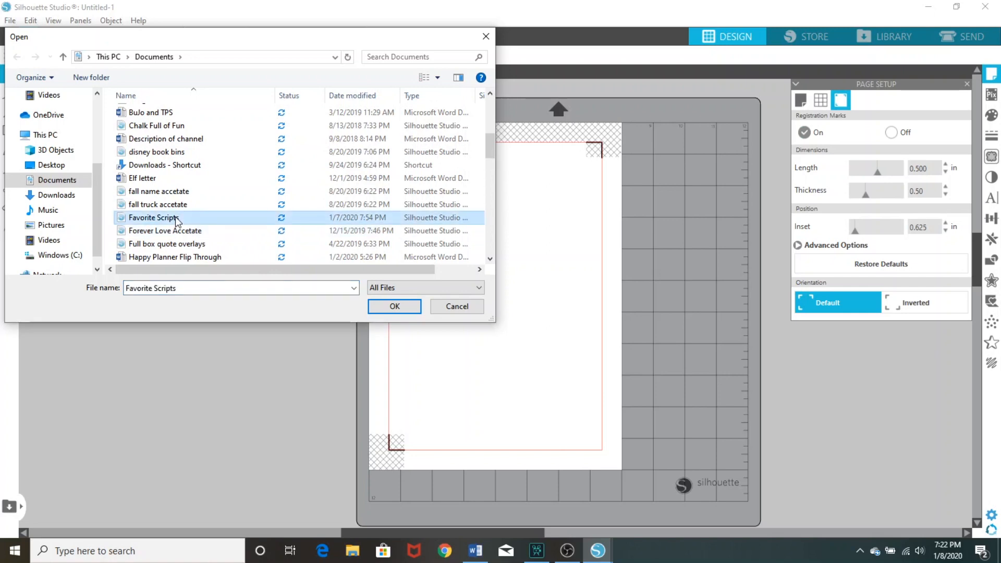
double_click(177, 221)
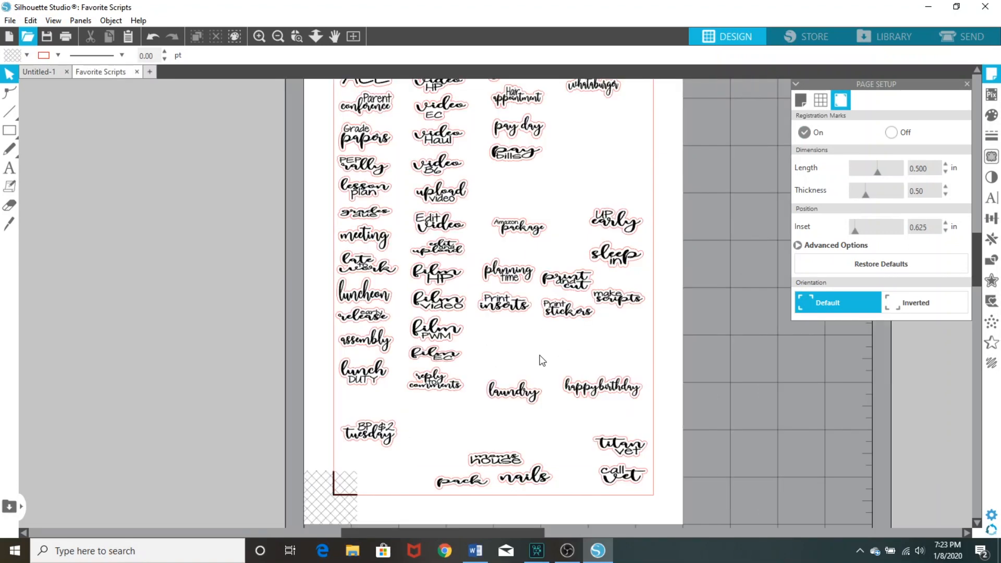
scroll(515, 330, "up", 4)
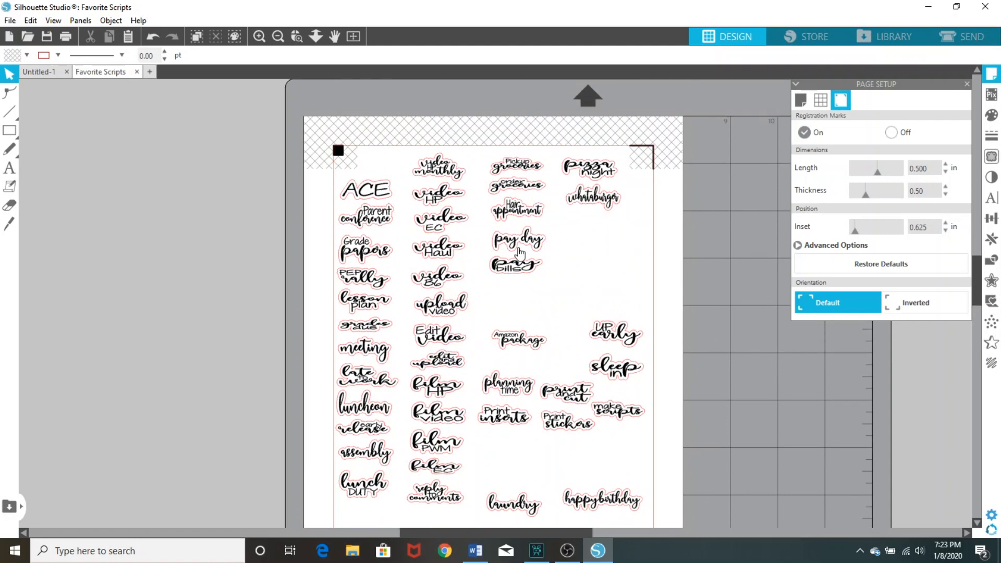
scroll(565, 418, "down", 4)
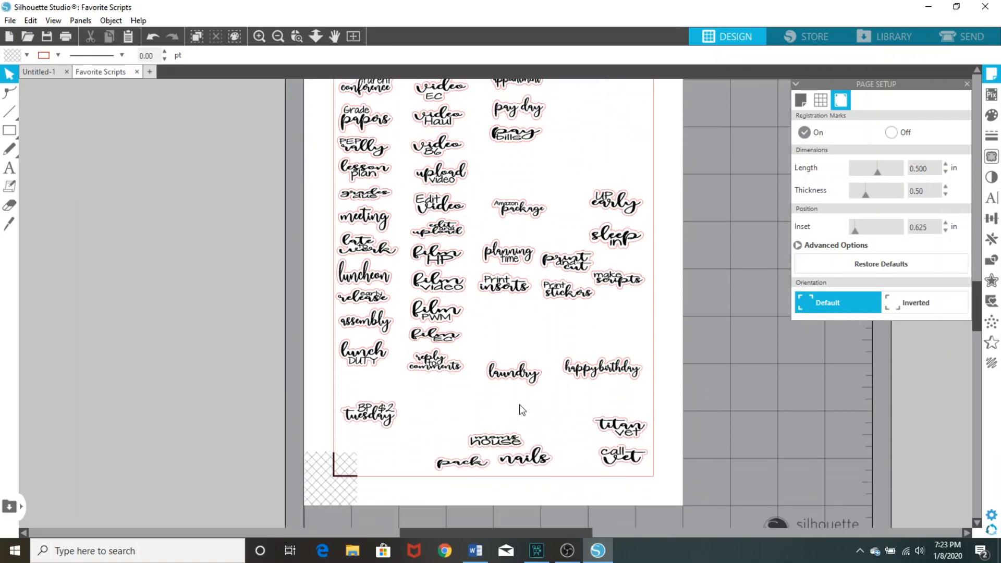
In the Untitled-1 document, activate the Text tool and set both the line colour and the fill colour to black
left_click(35, 76)
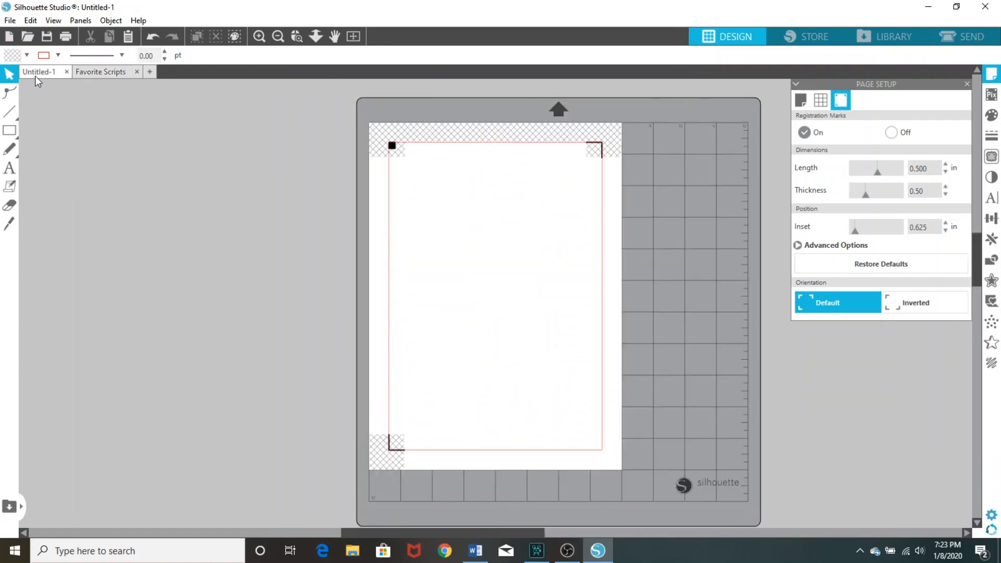
left_click(258, 37)
left_click(258, 38)
scroll(323, 184, "up", 3)
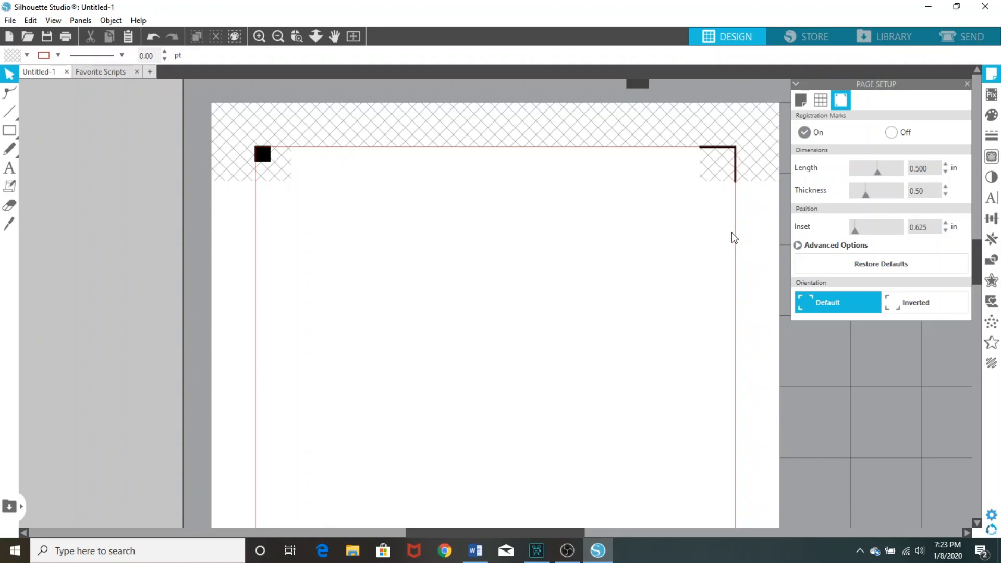
left_click(13, 168)
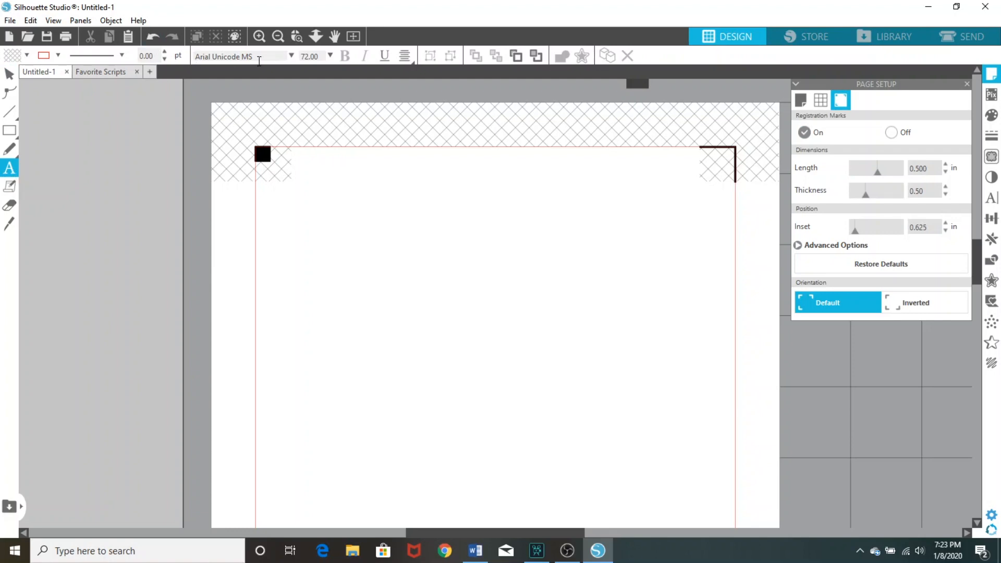
left_click(58, 55)
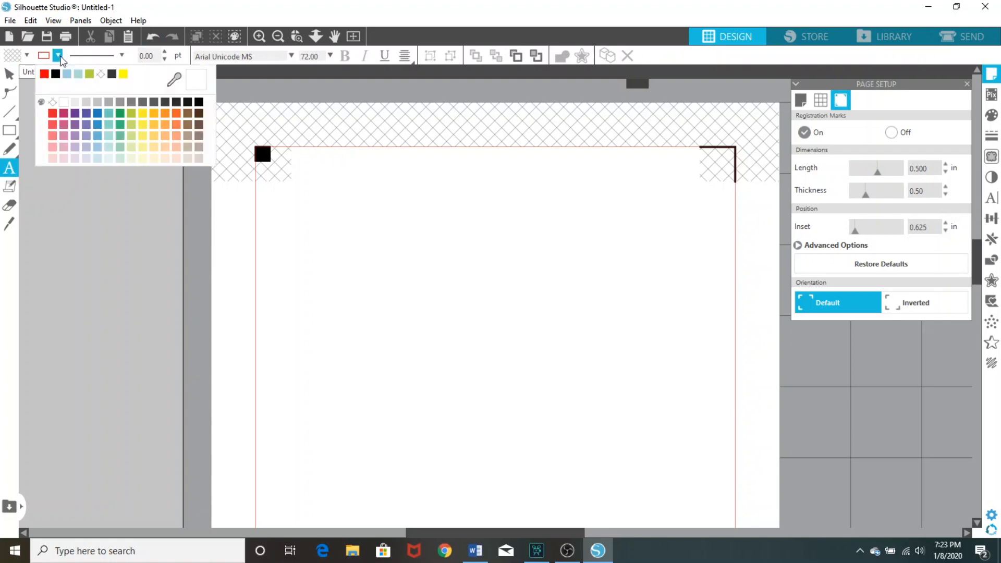
left_click(55, 73)
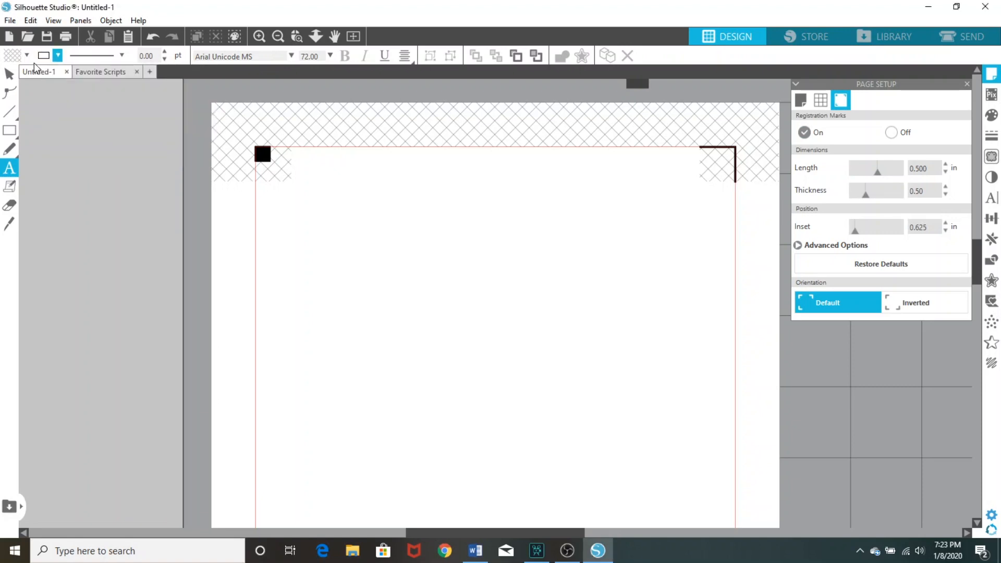
left_click(27, 54)
left_click(13, 73)
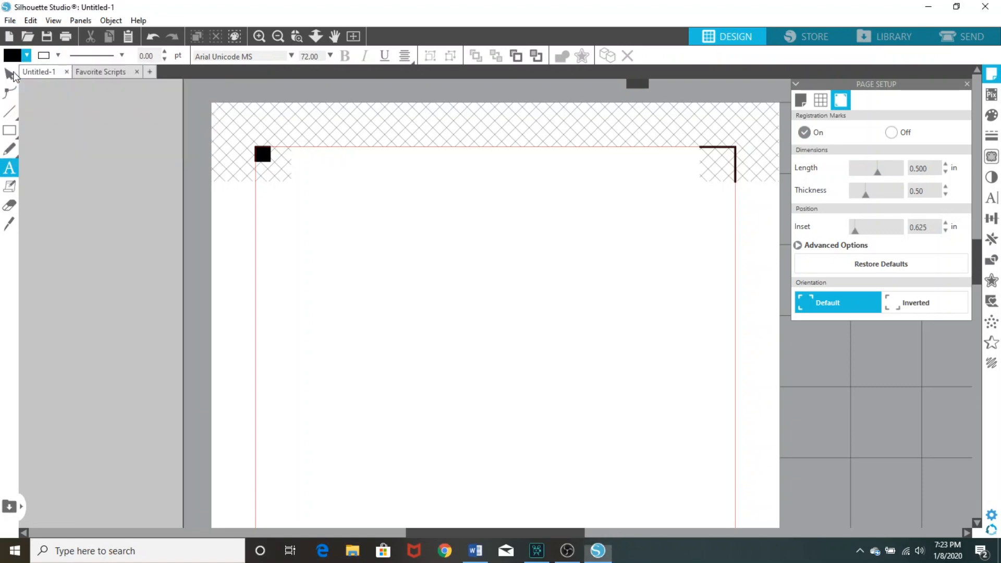
Add the text "period" in the Adinda font near the upper part of the page
left_click(290, 56)
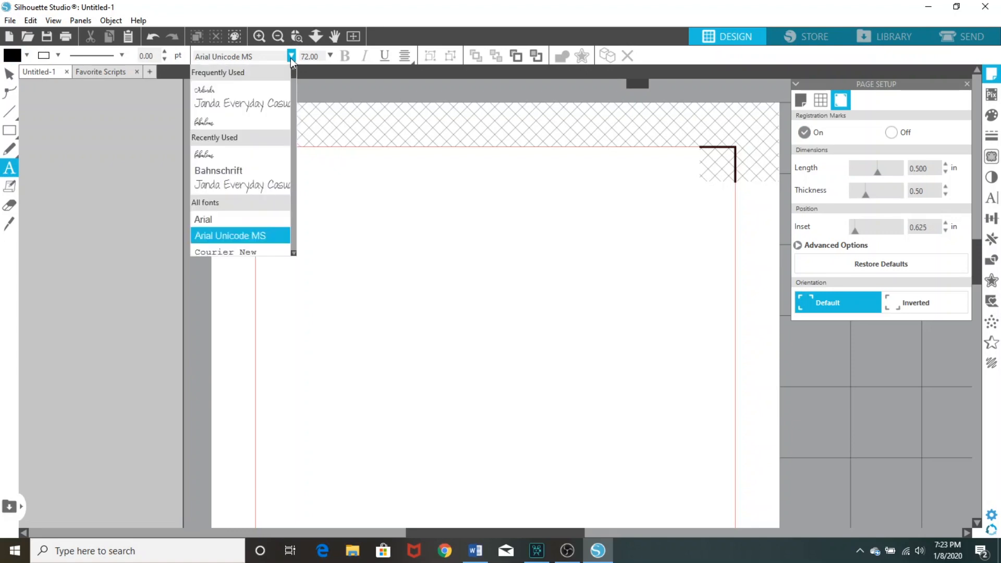
left_click(233, 92)
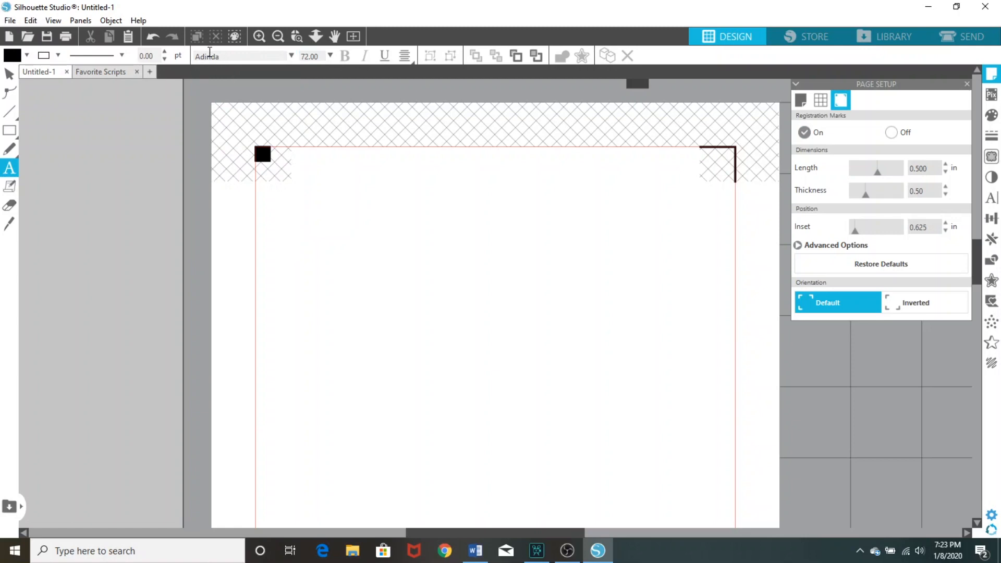
left_click(356, 269)
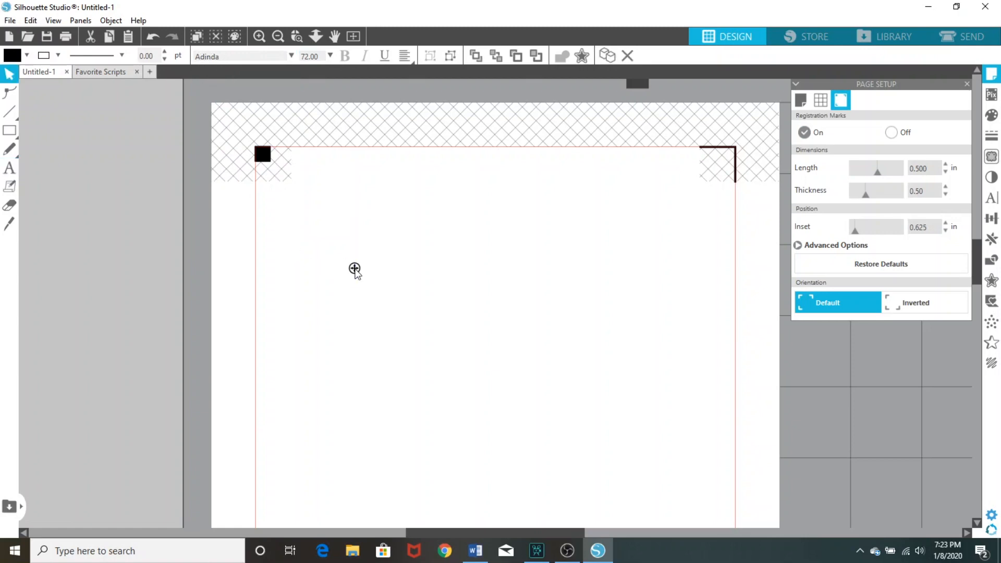
type("period")
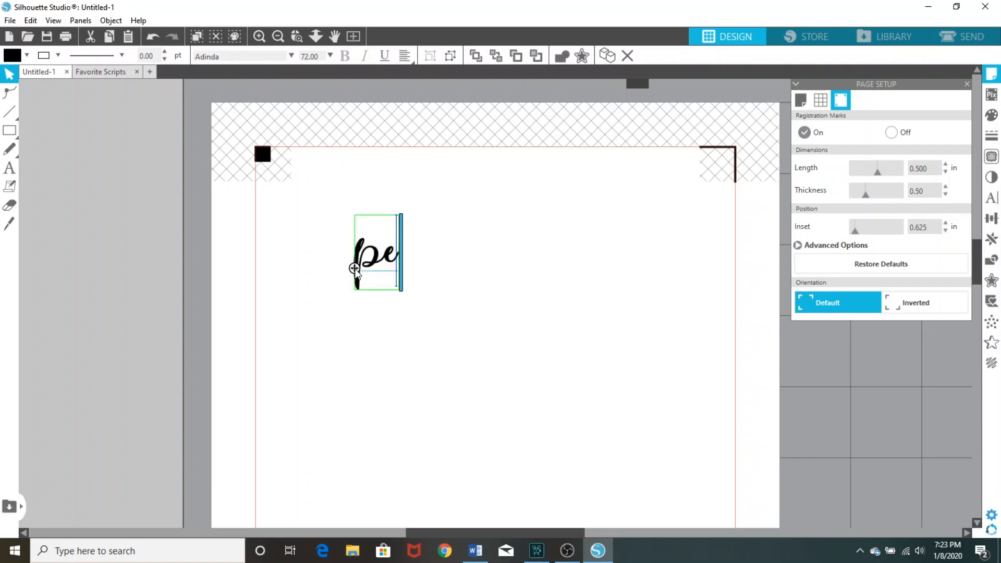
Add the separate text "Got" in the Janda Everyday Casual font above "period"
left_click(9, 168)
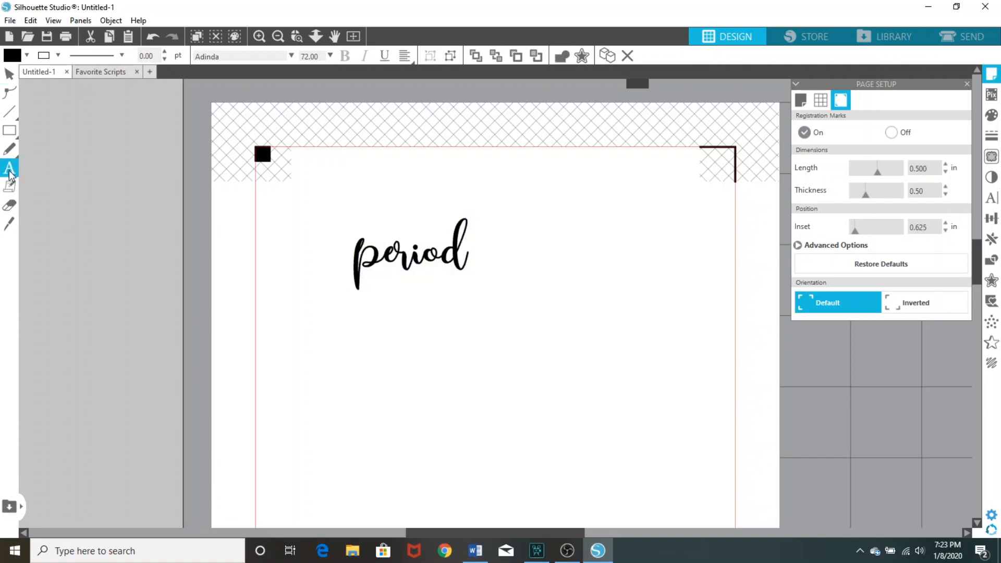
left_click(291, 56)
left_click(265, 86)
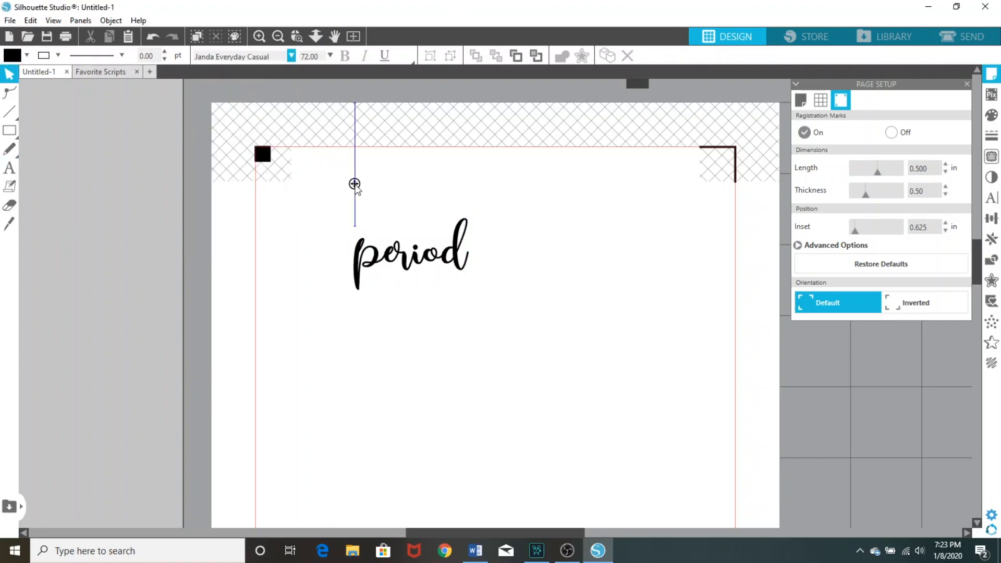
left_click(355, 184)
type("Got")
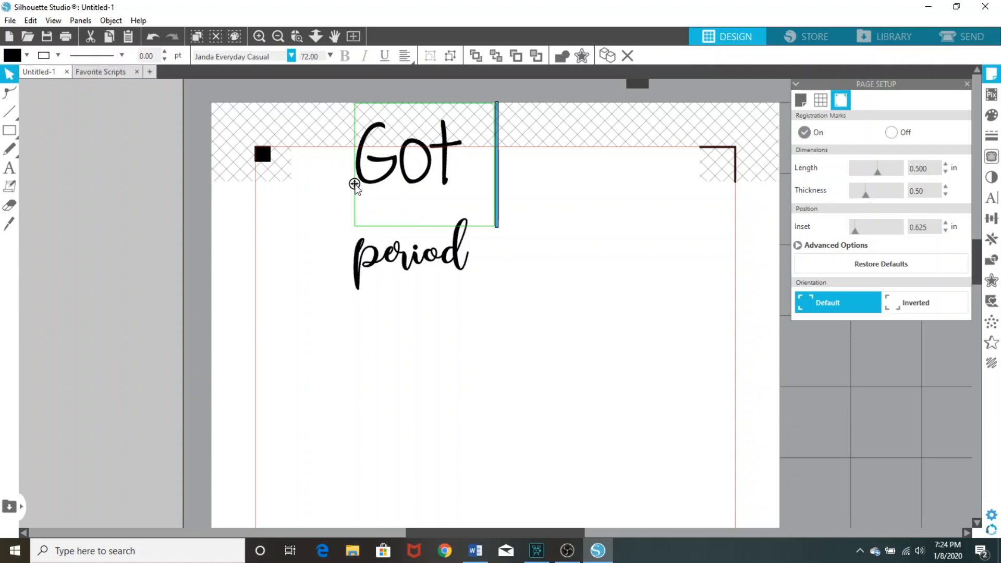
type(" my")
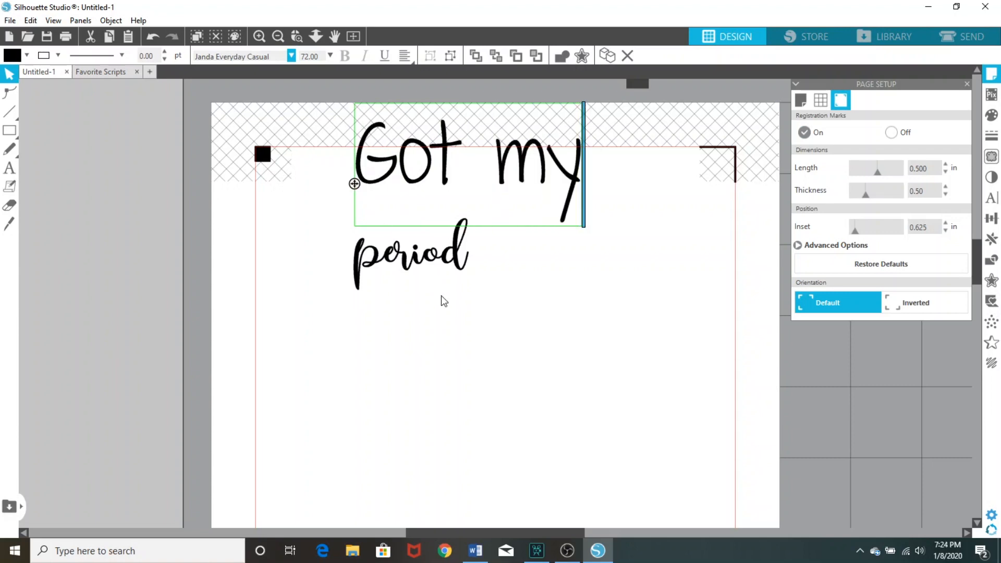
key("BackSpace")
key("BackSpace")
key("BackSpace")
key("BackSpace")
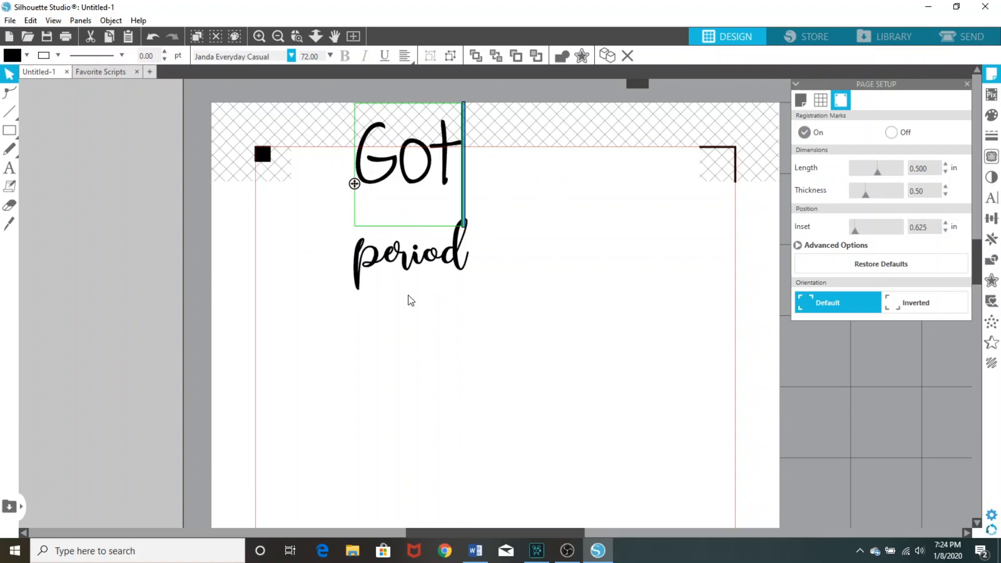
Add the separate text "my" in Janda Everyday Casual below "period"
left_click(11, 168)
left_click(332, 340)
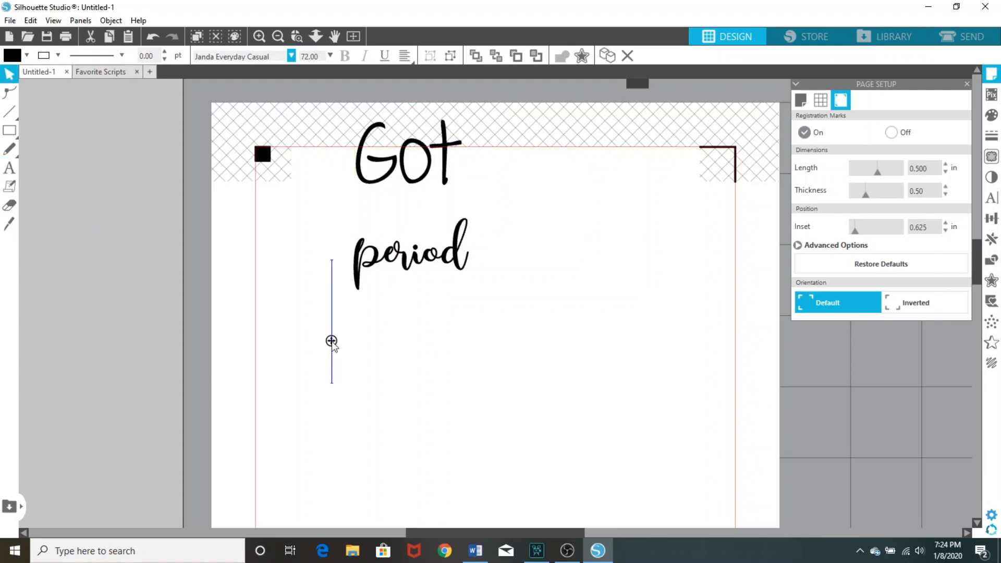
type("my")
left_click(497, 374)
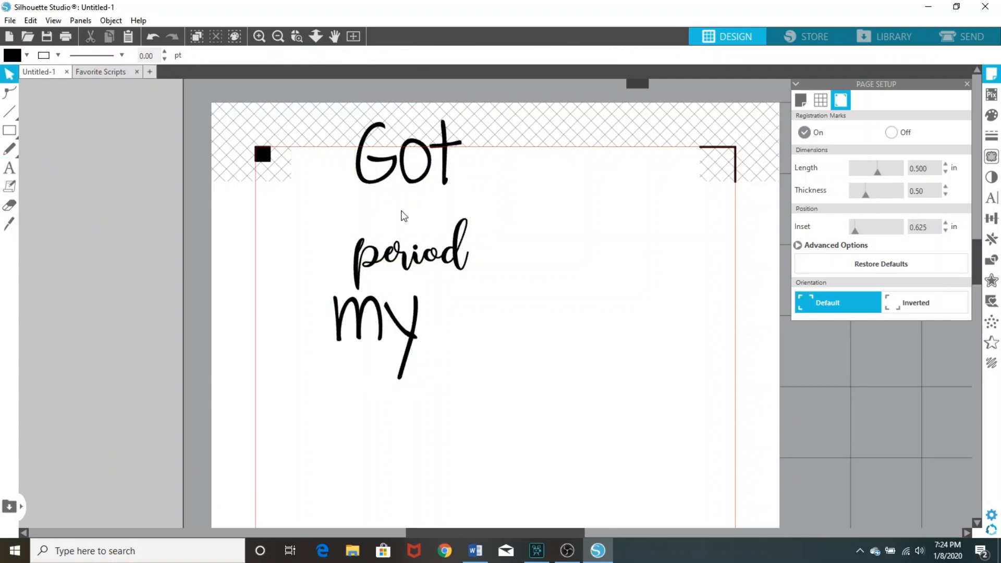
Place "Got" directly in front of "my" and align the tops of the two words
left_click_drag(412, 173, 307, 324)
left_click(286, 335)
left_click_drag(408, 176, 269, 328)
left_click_drag(478, 316, 299, 328)
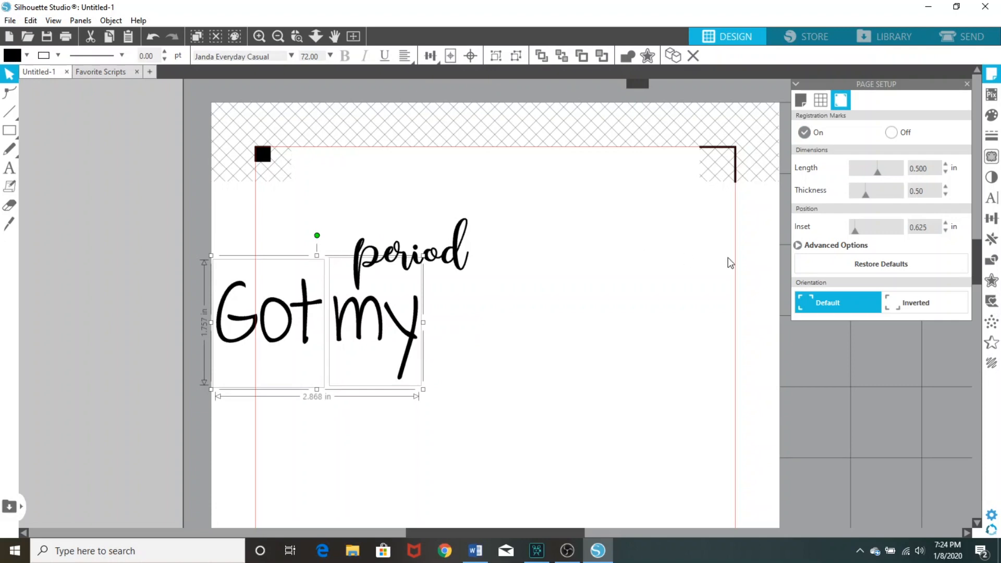
left_click(992, 218)
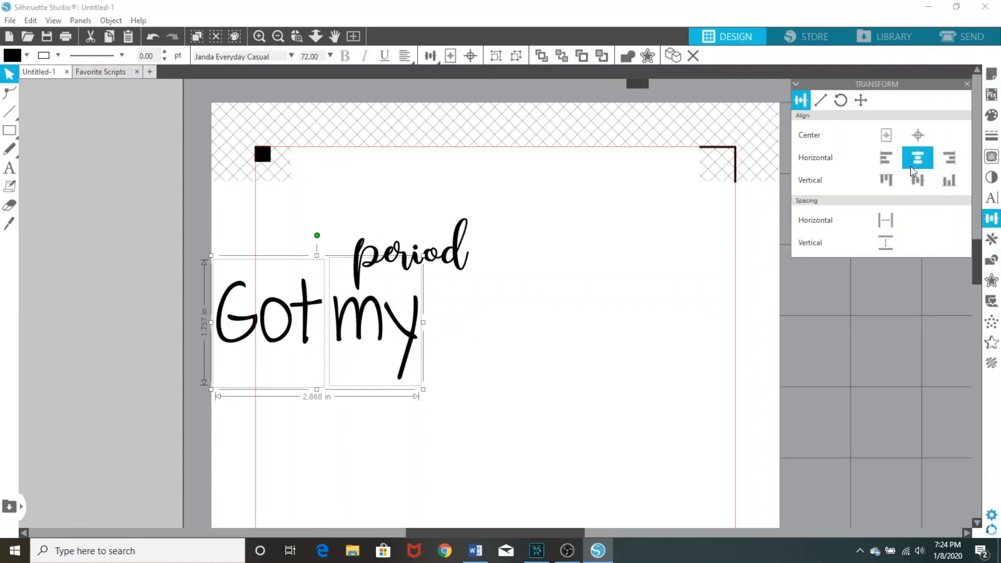
left_click(886, 180)
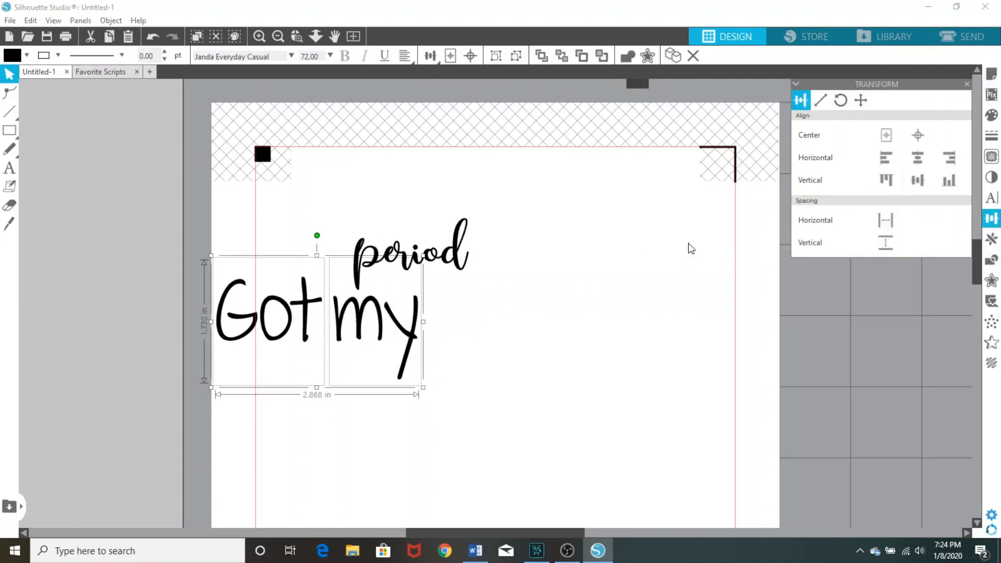
Shrink "Got my" to about 0.88 in wide and place it on top of "period", between the p and the d
left_click_drag(423, 388, 281, 312)
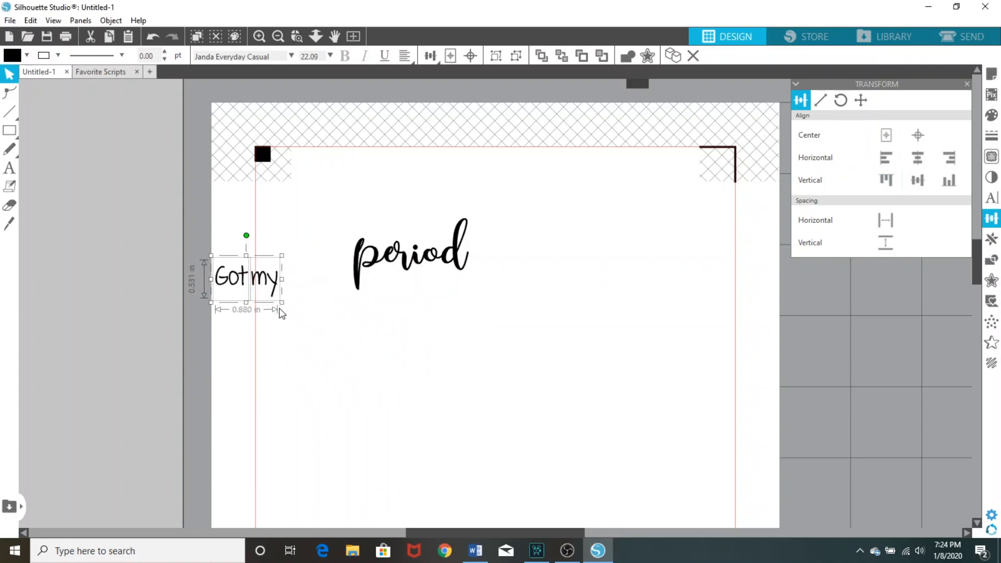
left_click_drag(246, 279, 416, 235)
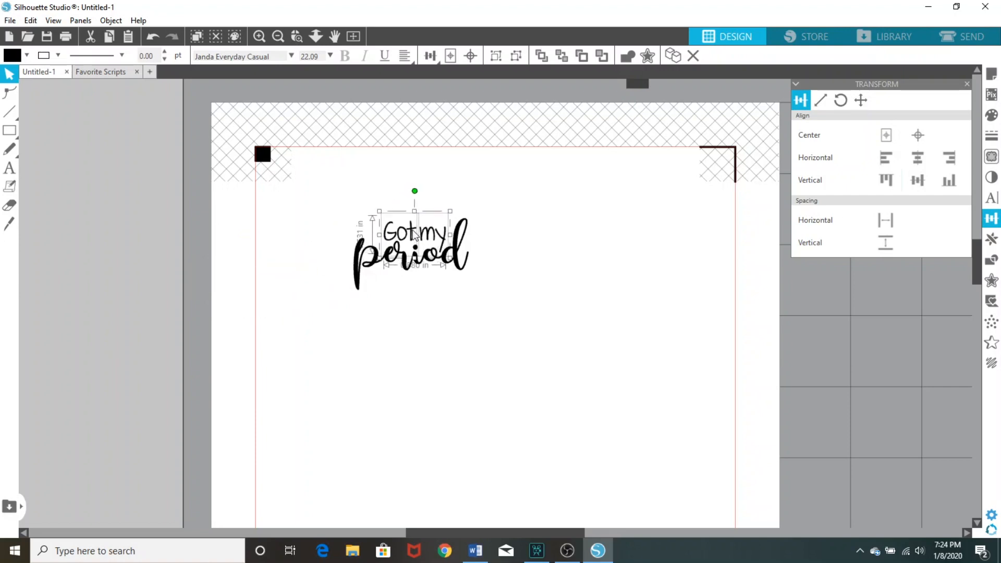
left_click(545, 186)
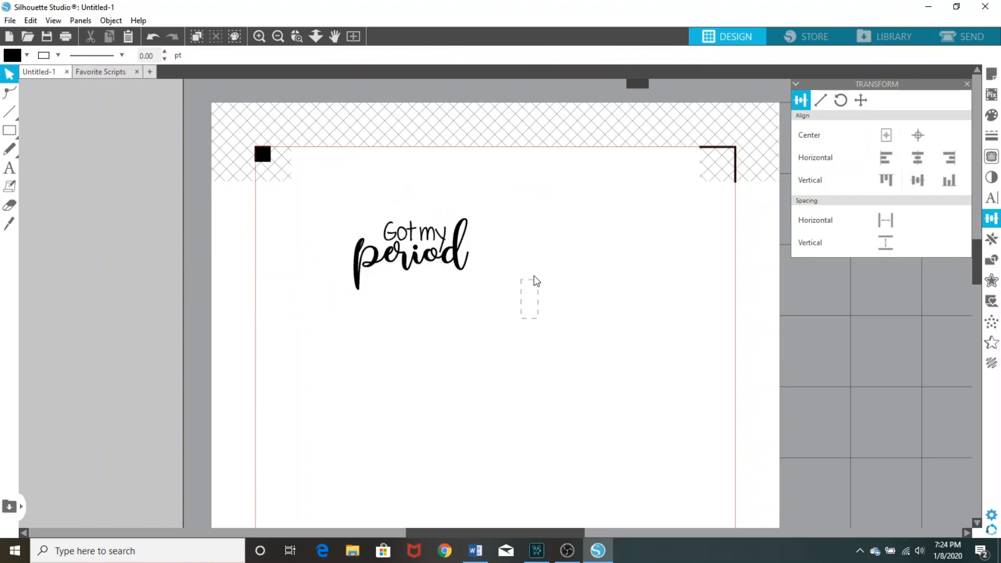
Group all three words and resize the group to about 1.03 in wide and 0.625 in high
left_click_drag(529, 272, 342, 230)
right_click(397, 251)
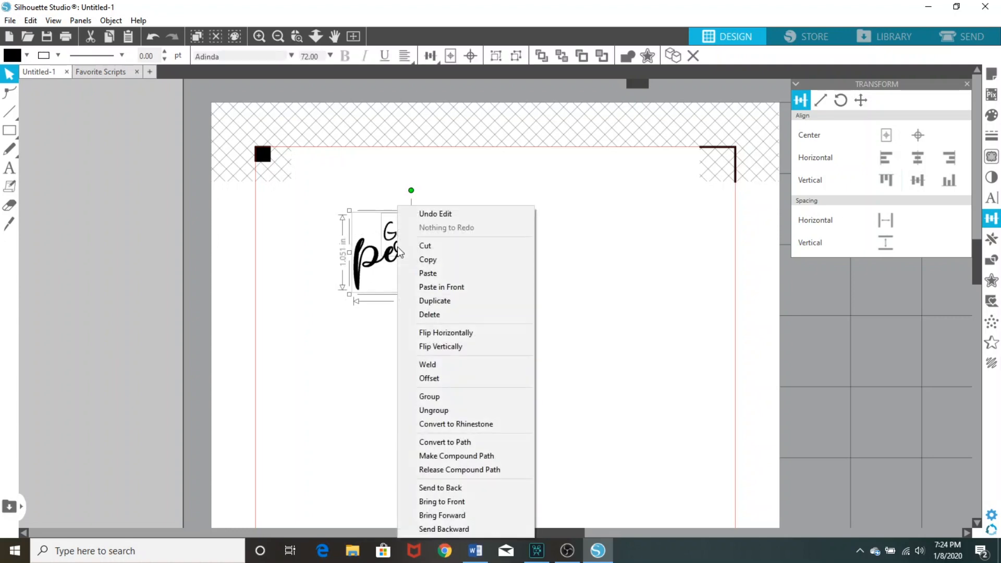
left_click(441, 397)
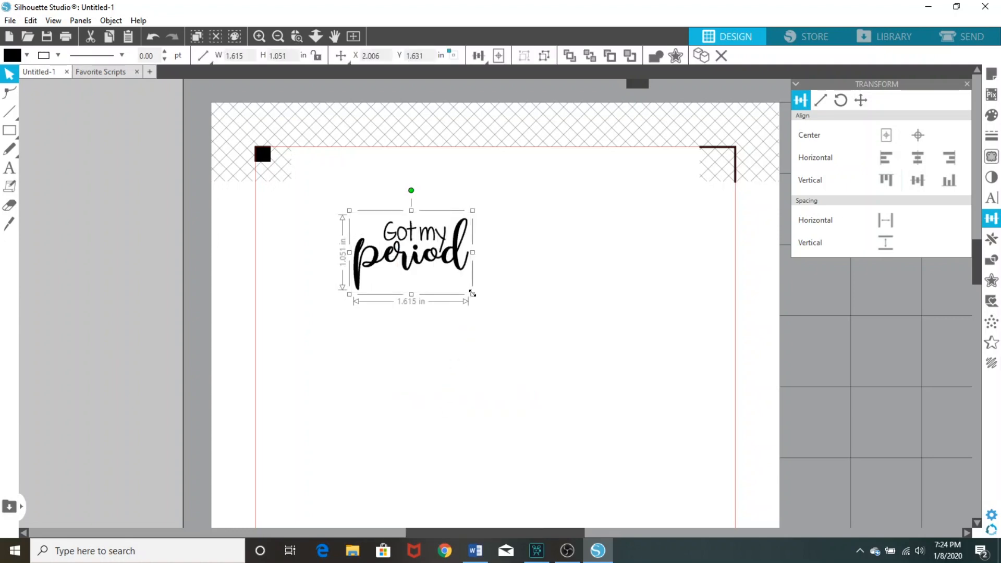
left_click_drag(473, 295, 431, 267)
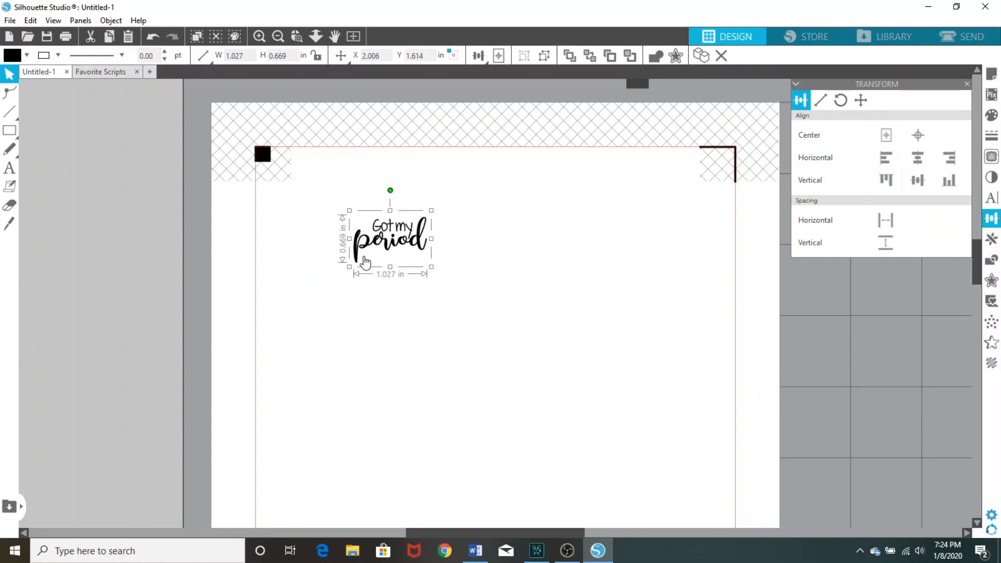
left_click_drag(391, 269, 391, 265)
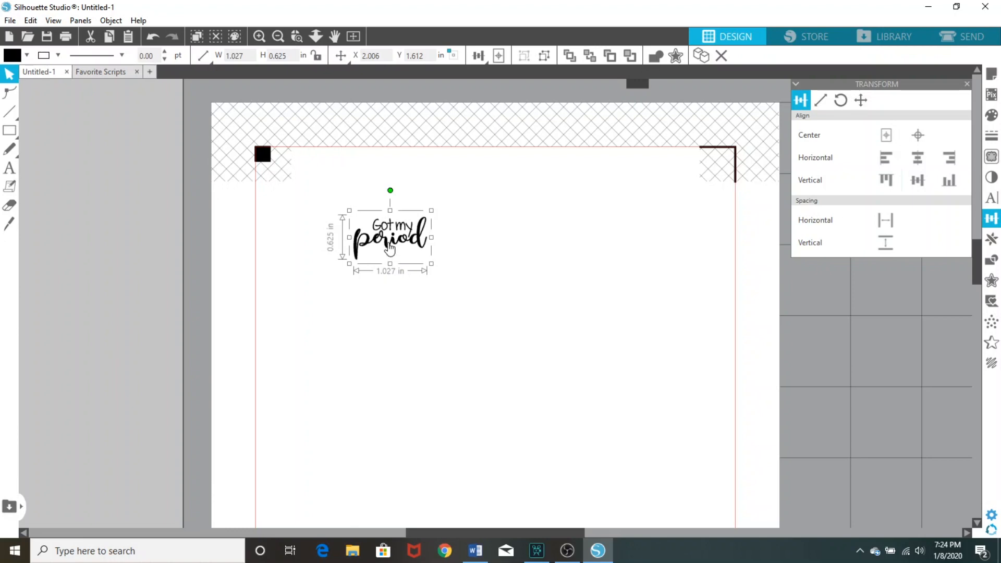
Create a 0.050 in offset with rounded corners around the "Got my period" group and colour its line red
right_click(390, 249)
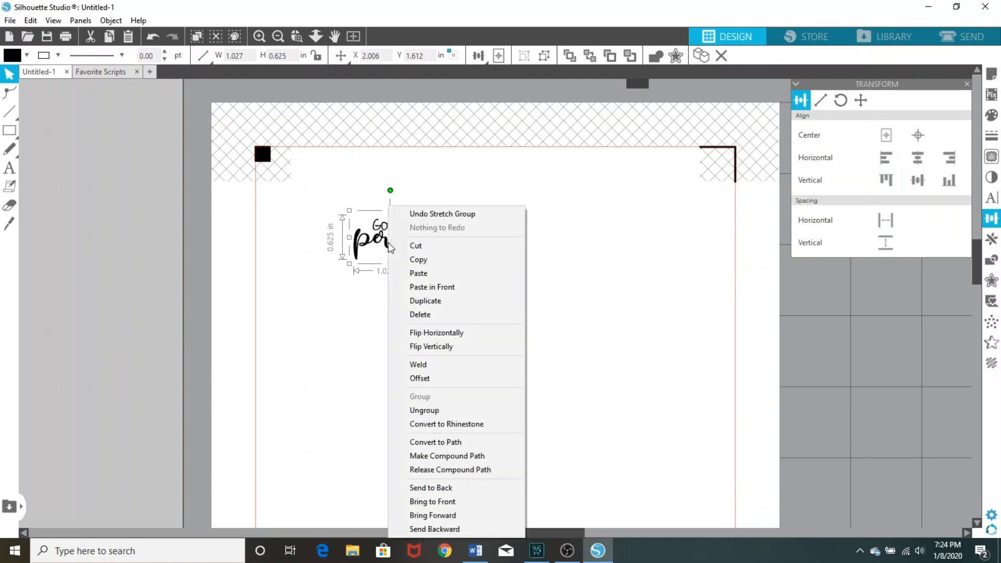
left_click(428, 377)
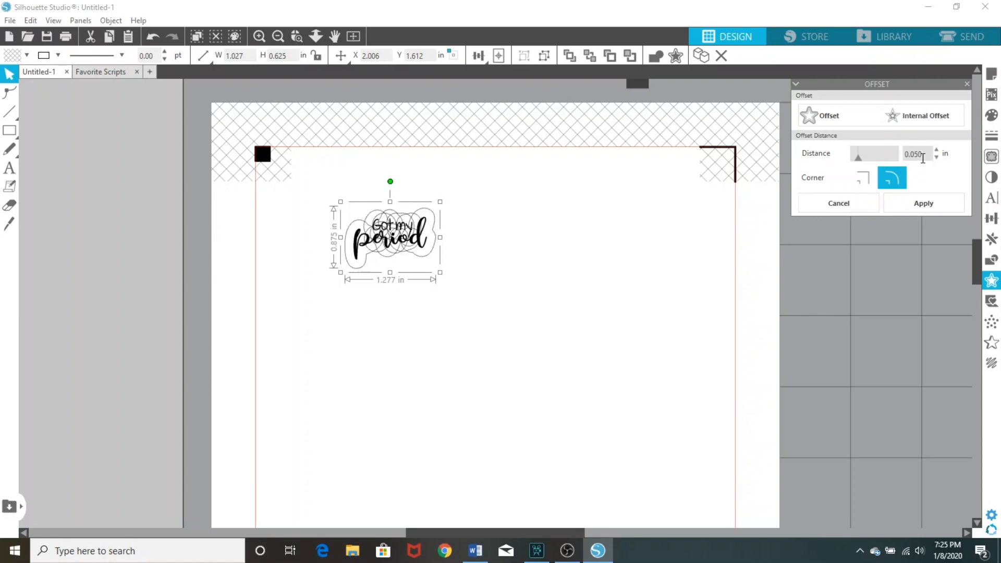
left_click(59, 58)
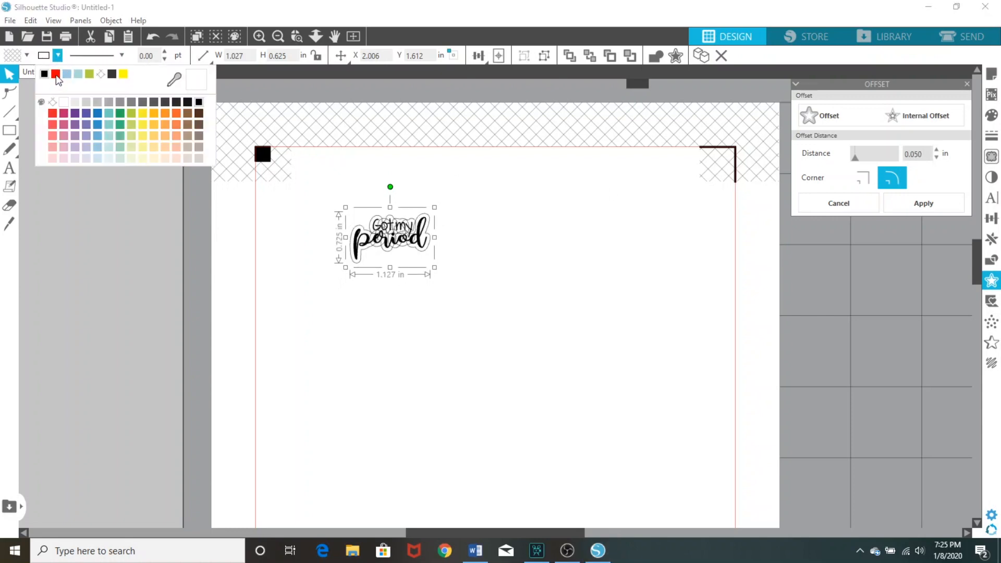
left_click(56, 74)
left_click(437, 319)
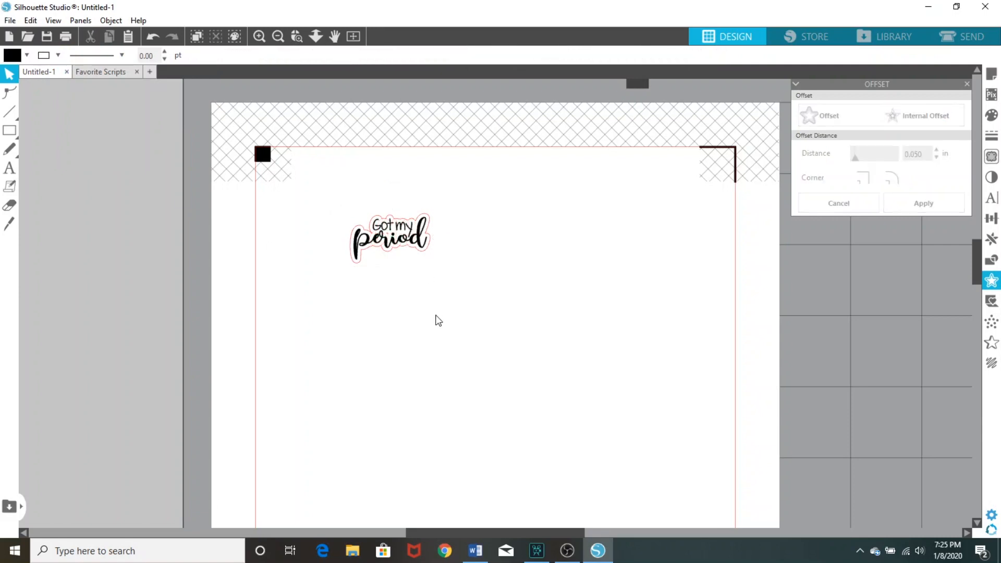
double_click(389, 258)
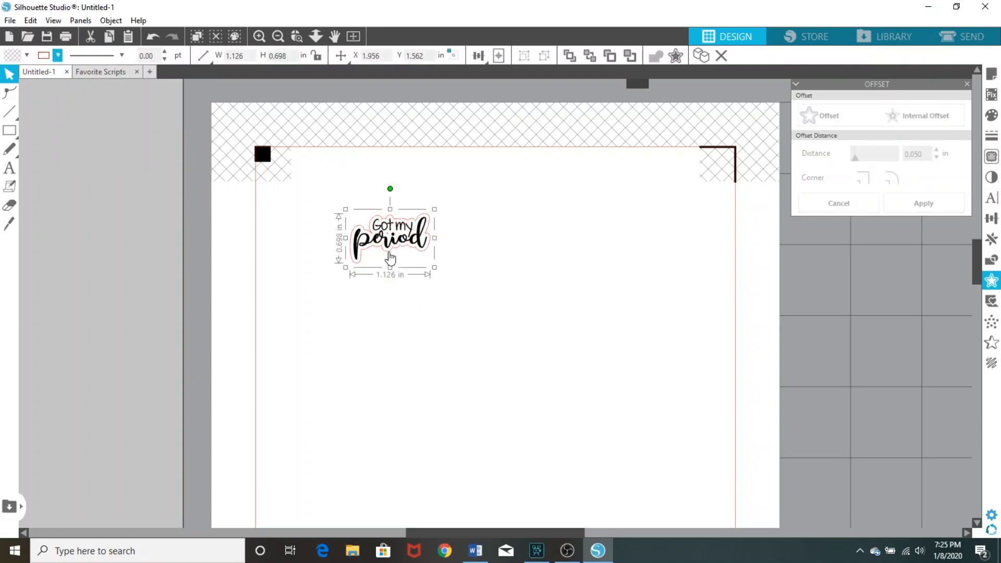
left_click(394, 239)
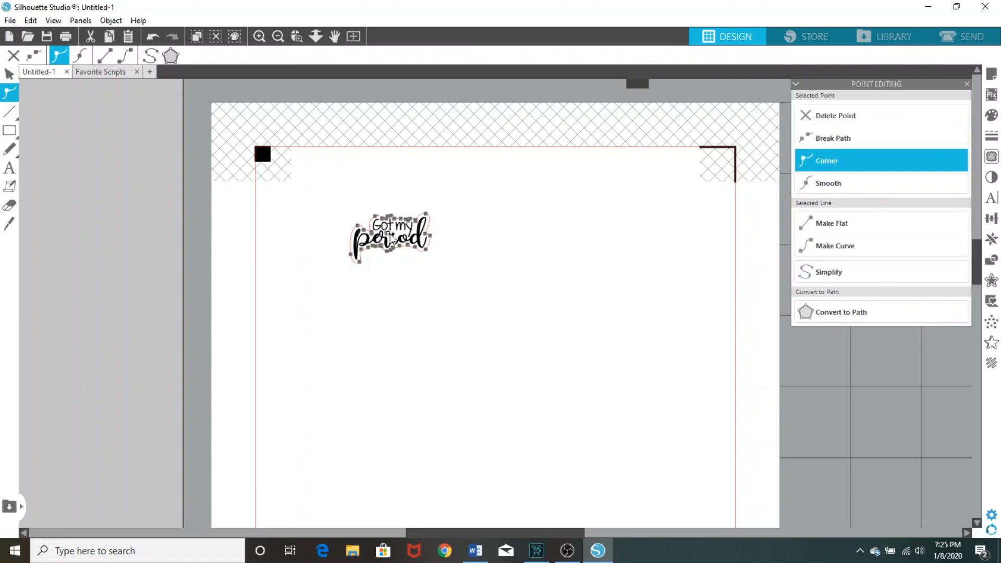
left_click(463, 298)
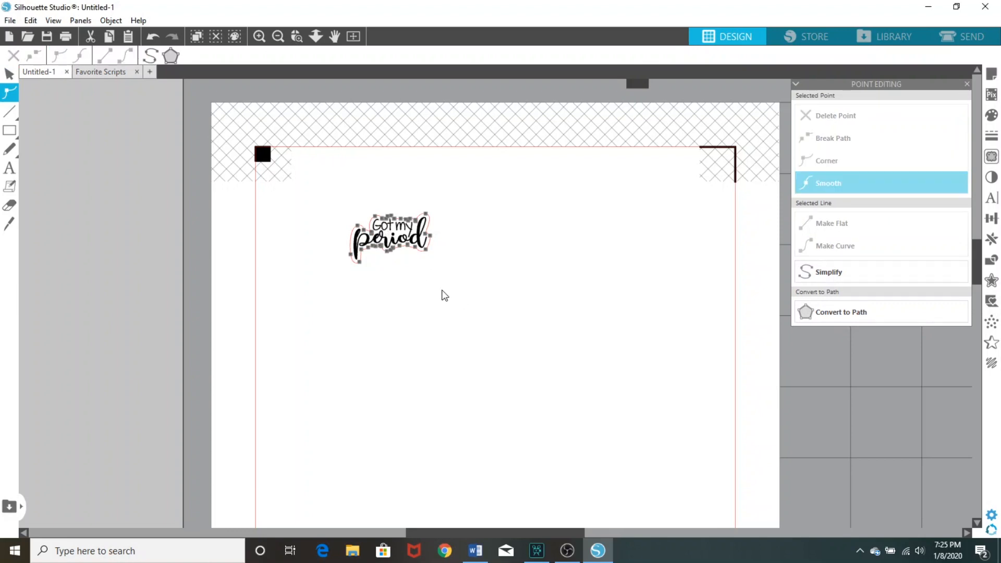
left_click(439, 291)
Group "Got my period" with its red cut line and place the sticker in the upper-left corner of the cut area
left_click(385, 222)
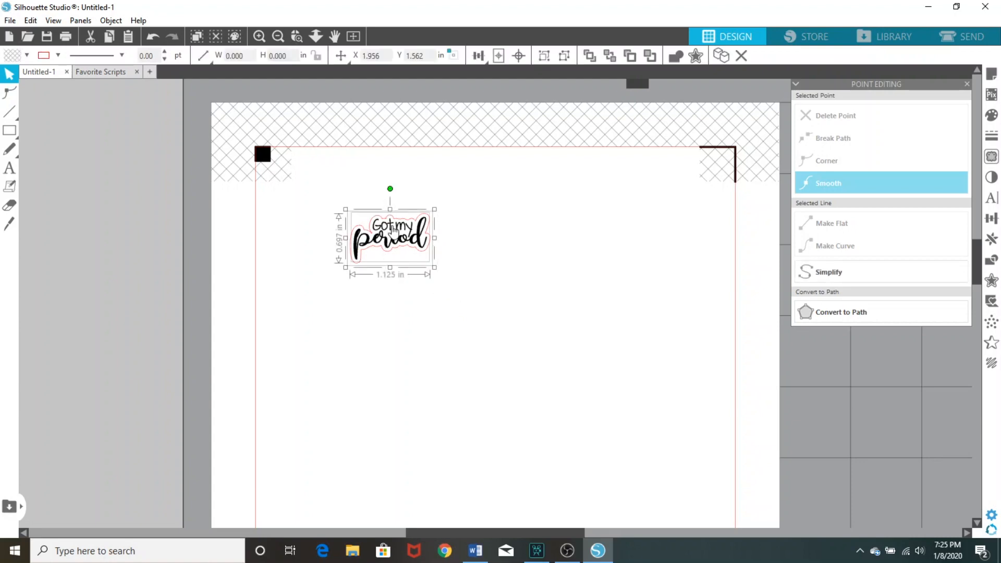
right_click(390, 191)
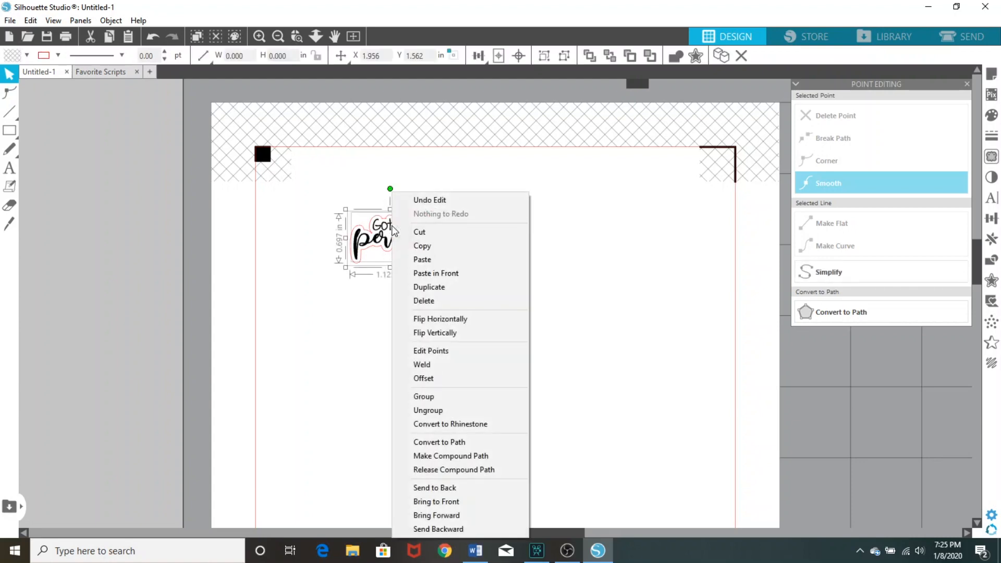
left_click(446, 397)
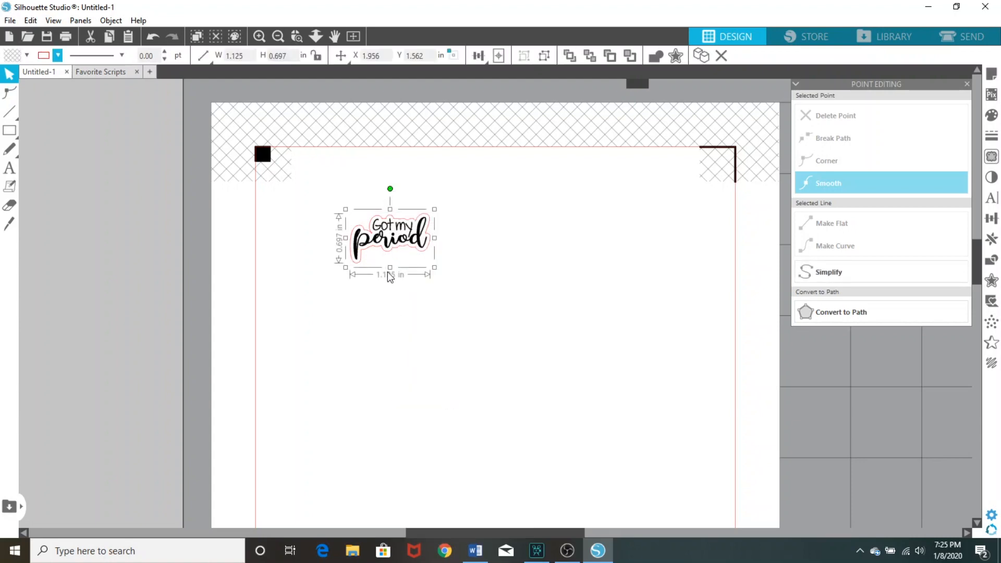
left_click_drag(393, 241, 308, 215)
left_click(406, 331)
left_click(414, 338)
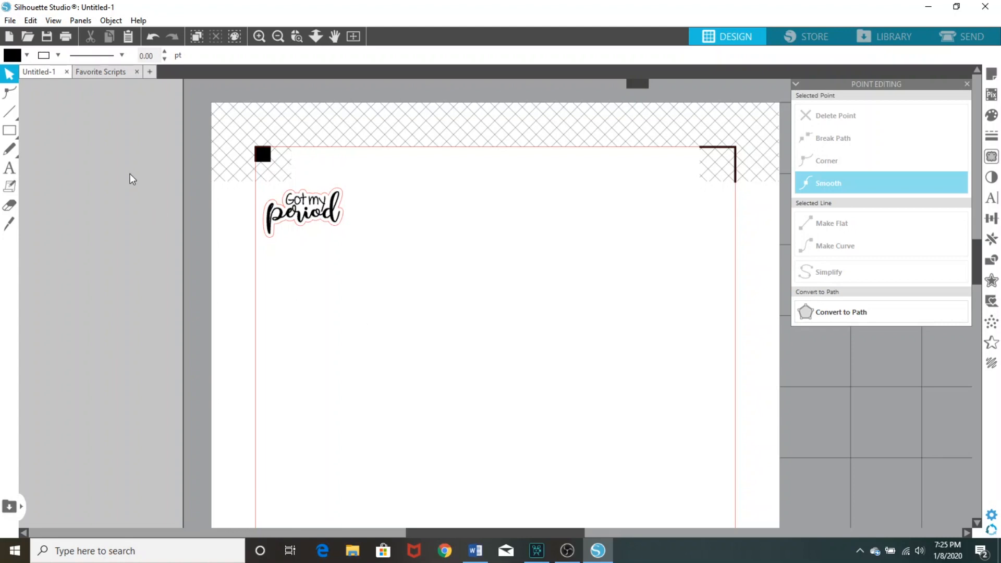
Add the text "make" in Janda Everyday Casual at 72 pt to the right of the cut area's middle
left_click(10, 169)
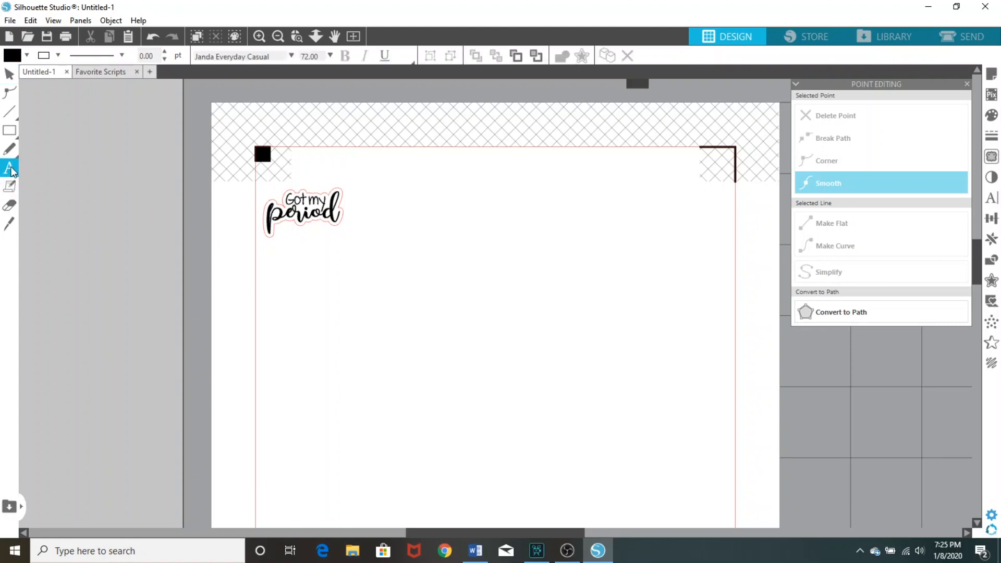
left_click(531, 324)
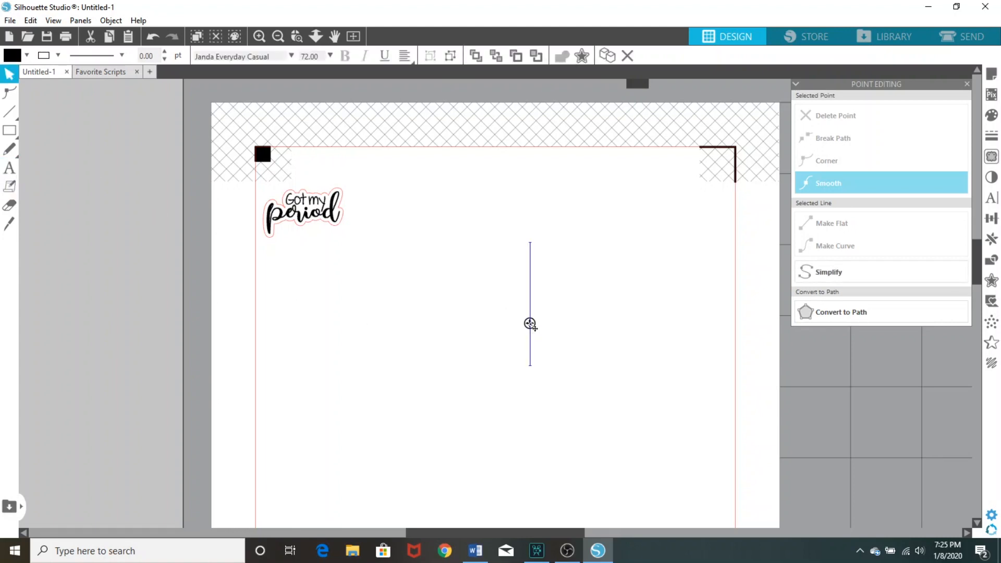
type("make")
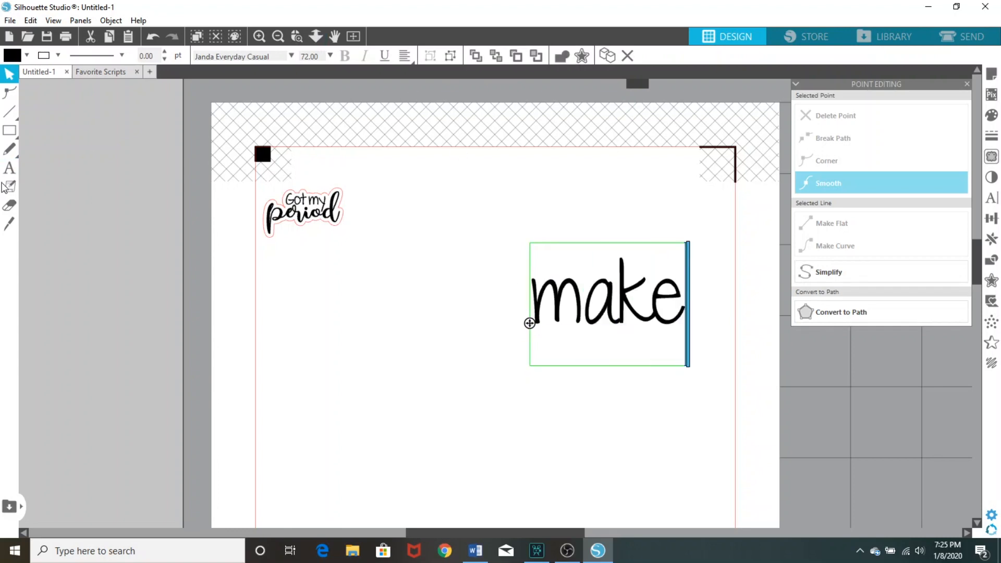
key("Escape")
Add the separate text "calls" in the Adinda font at 72 pt below and to the left of "make"
left_click(291, 55)
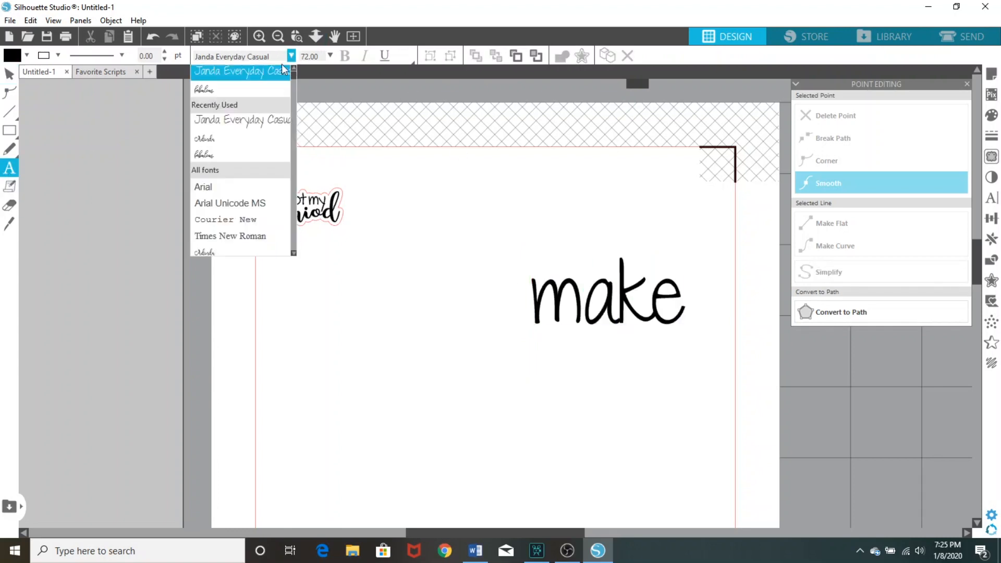
left_click(232, 138)
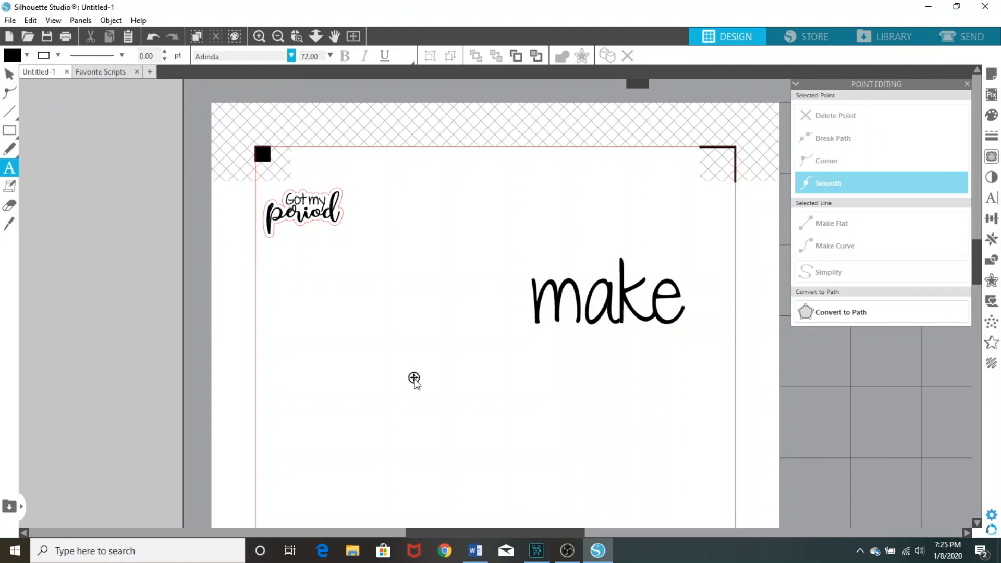
left_click(414, 378)
type("calls")
key("Escape")
Shrink "make" to about 30.57 pt and place it above the start of "calls", against the first l
left_click(545, 309)
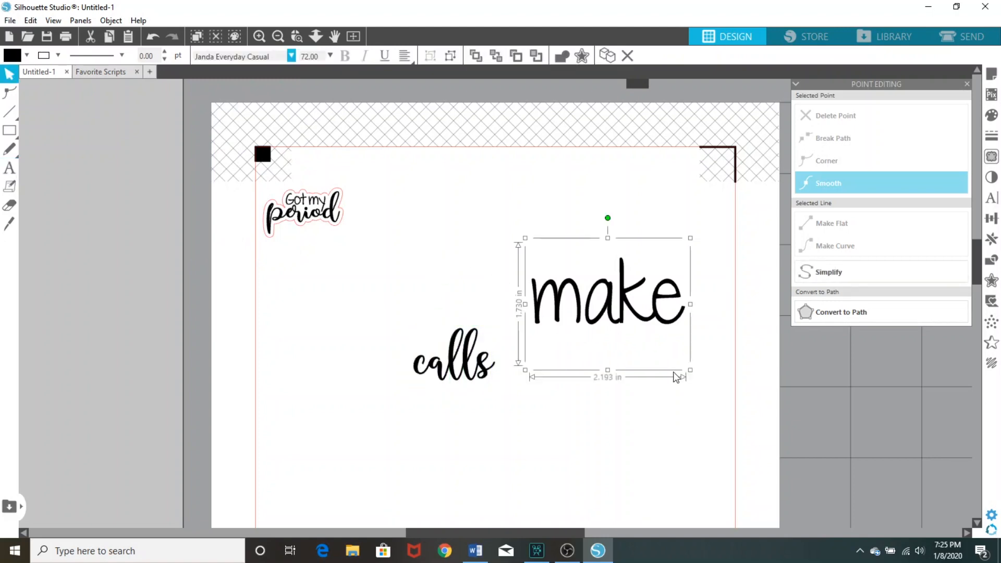
left_click_drag(692, 373, 603, 304)
left_click_drag(530, 281, 488, 302)
left_click_drag(417, 357, 422, 352)
left_click(554, 431)
Group "make" and "calls" and move the group slightly up the page
left_click_drag(485, 440, 402, 357)
right_click(439, 346)
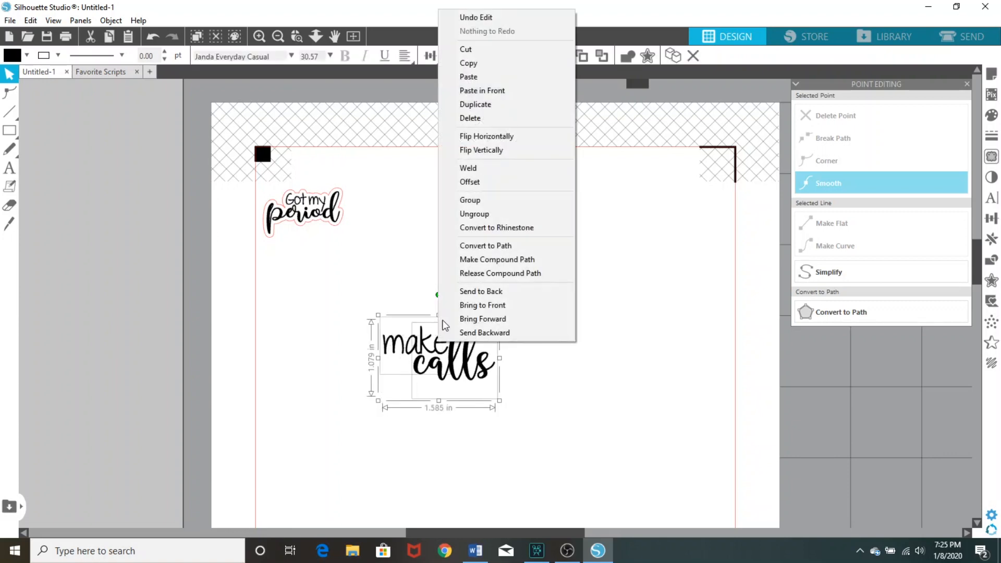
left_click(470, 200)
left_click_drag(449, 346, 467, 302)
Try a red 0.050 in offset with rounded corners around the "make calls" group at its current size
right_click(467, 301)
left_click(504, 382)
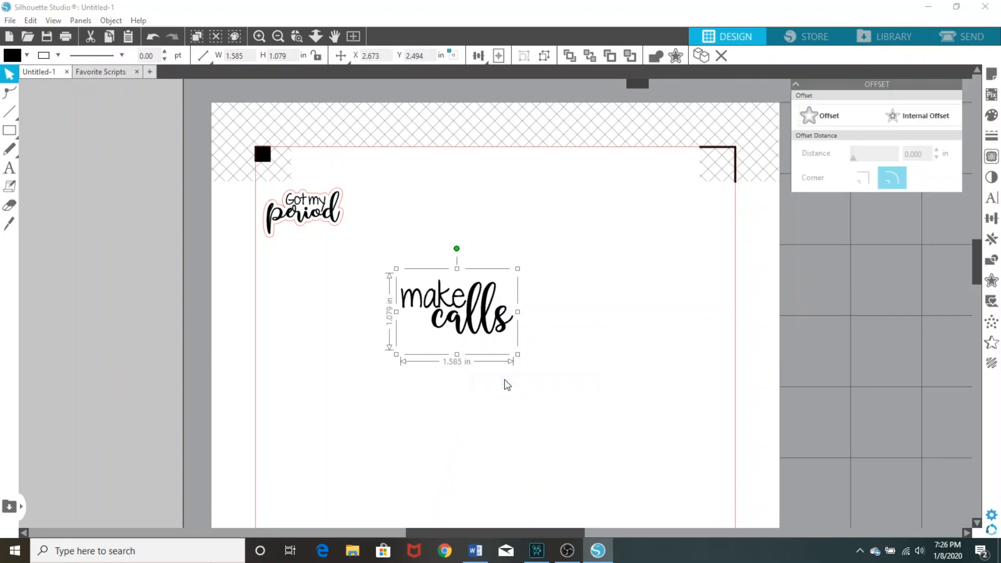
left_click(690, 264)
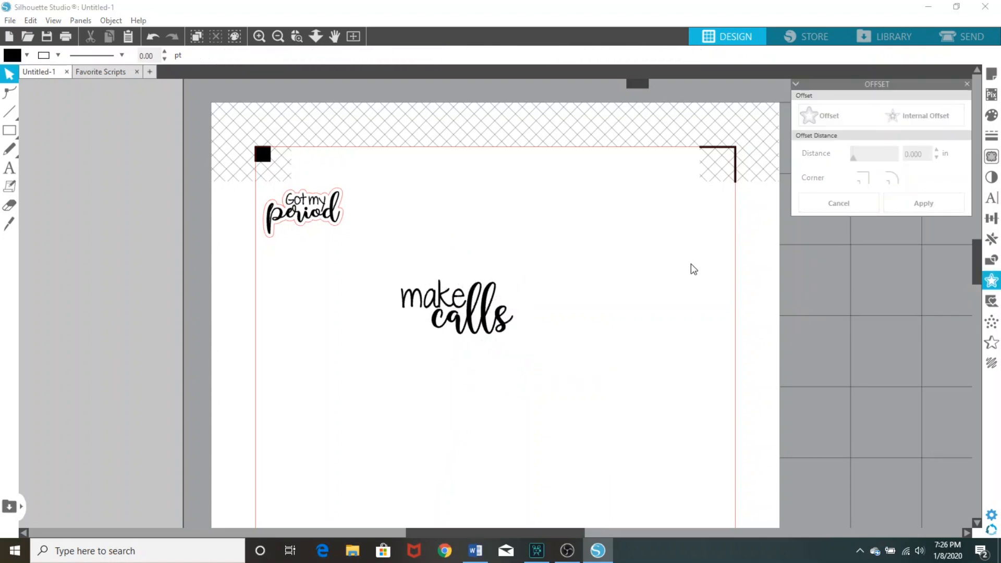
right_click(471, 310)
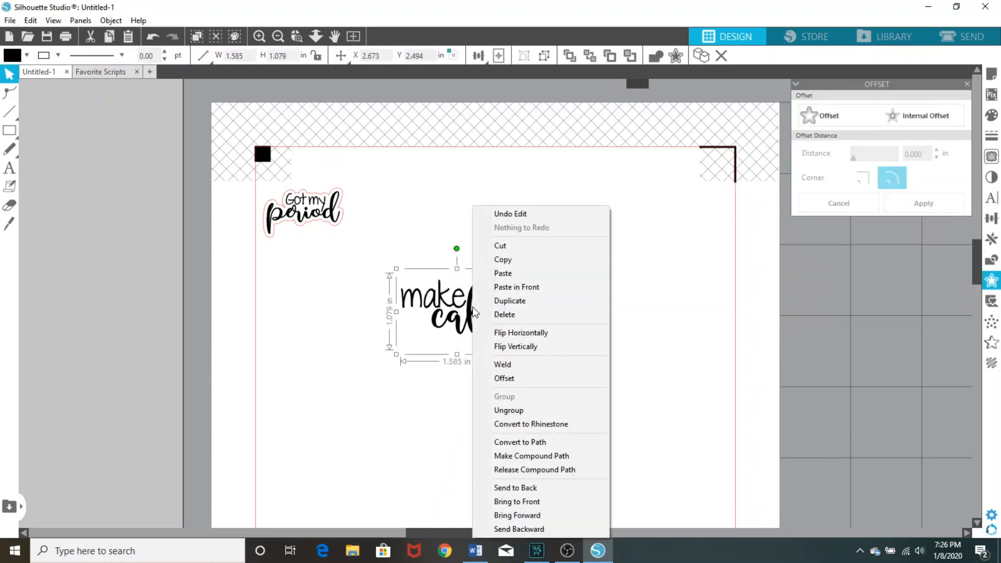
left_click(506, 380)
left_click(820, 115)
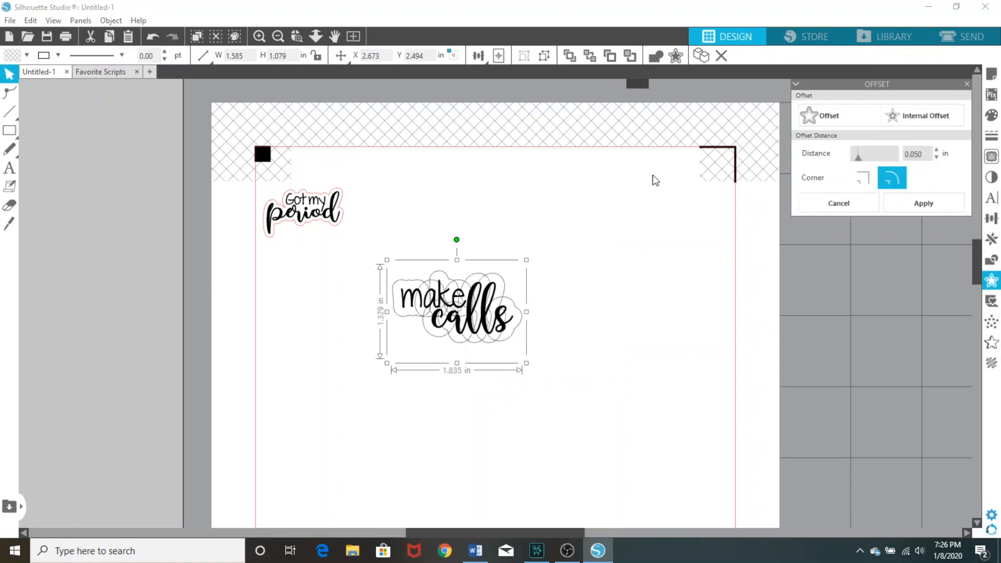
left_click(58, 56)
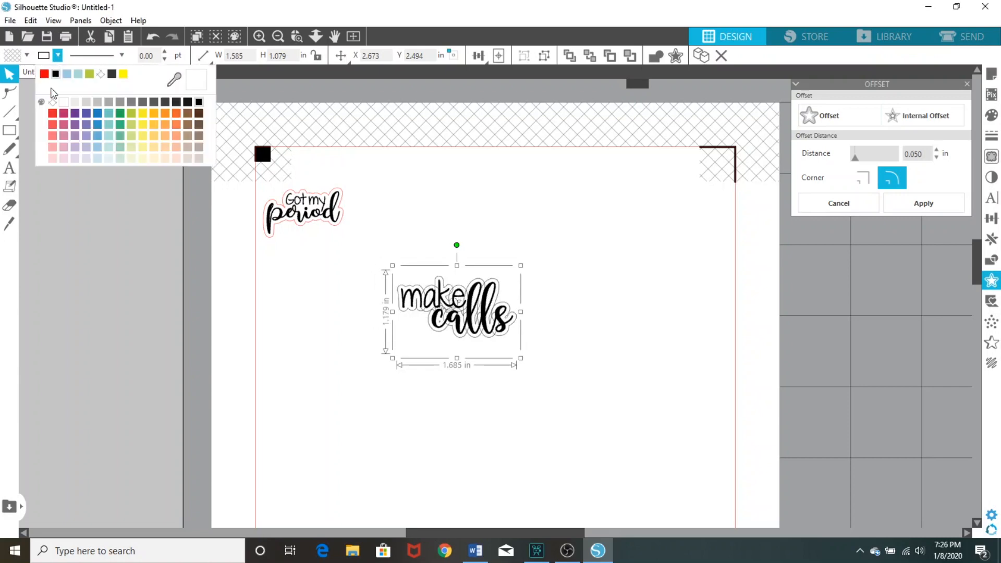
left_click(46, 78)
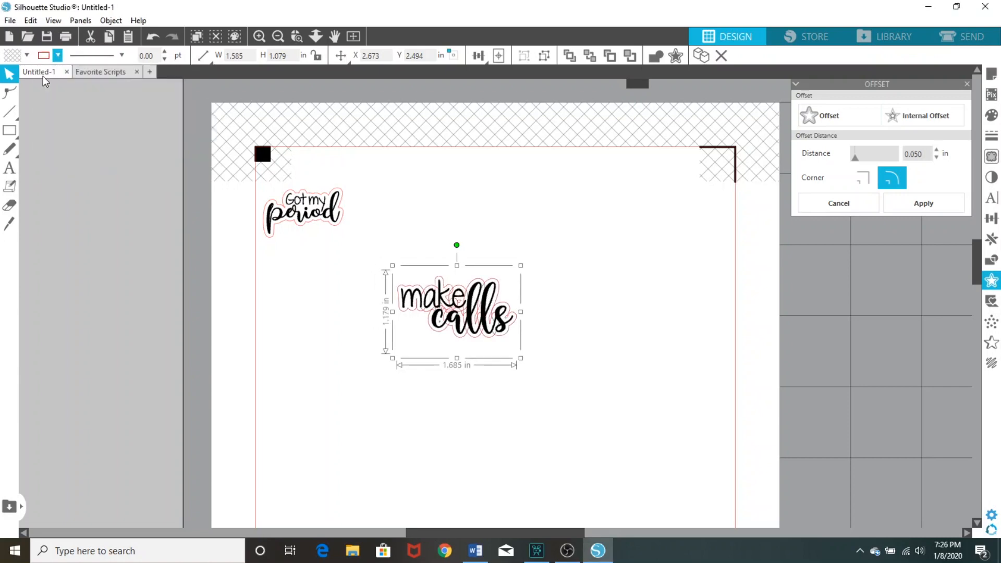
left_click(354, 389)
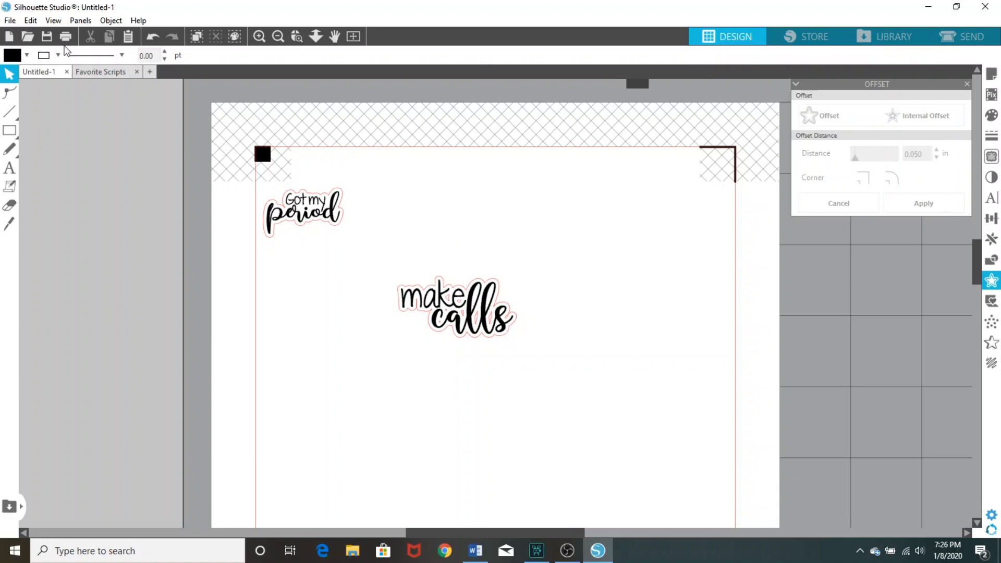
Undo the offset around "make calls" together with its red line colour
left_click(153, 36)
left_click(153, 36)
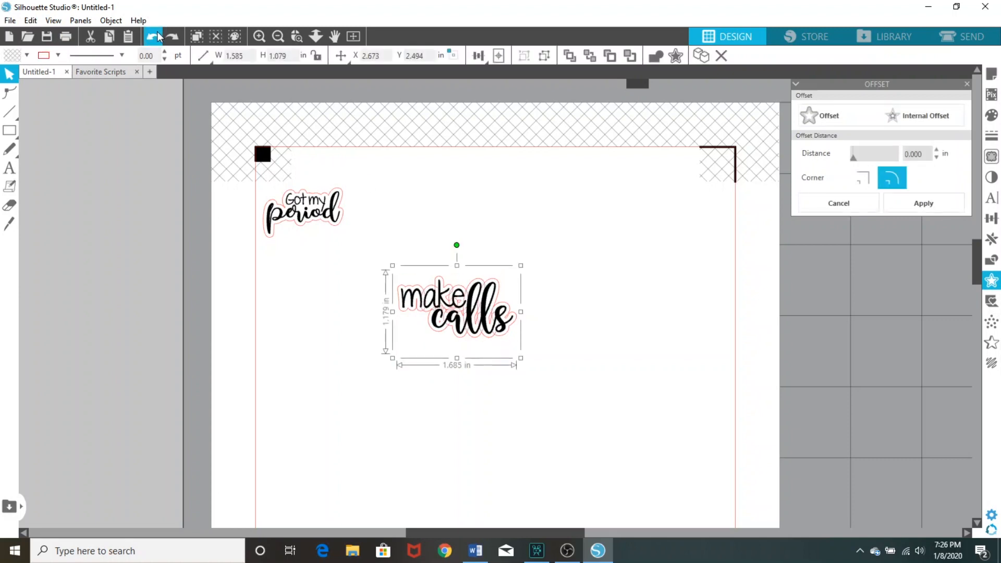
left_click(153, 37)
Resize the "make calls" group to about 1.056 in wide and 0.534 in high
left_click(479, 318)
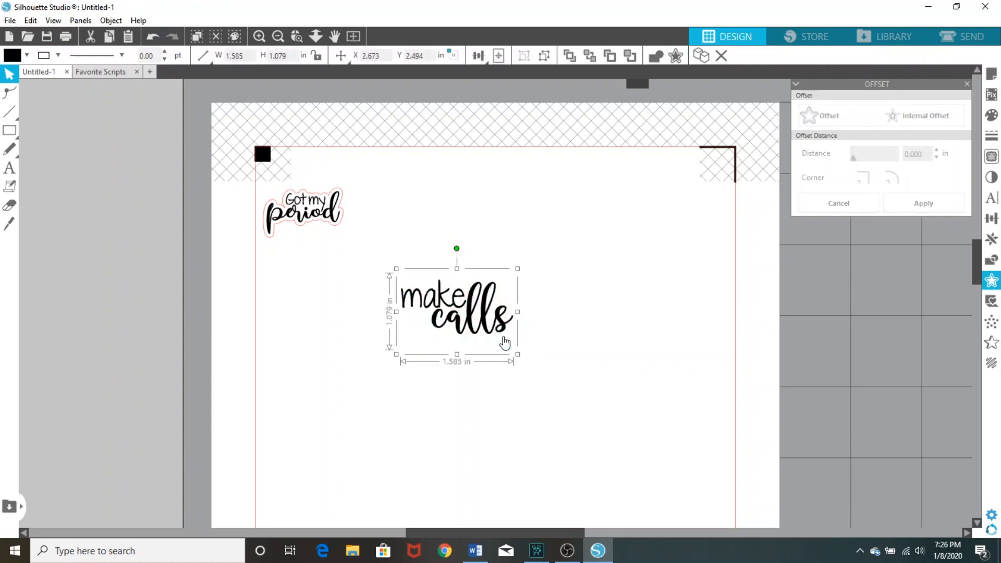
left_click_drag(518, 356, 480, 334)
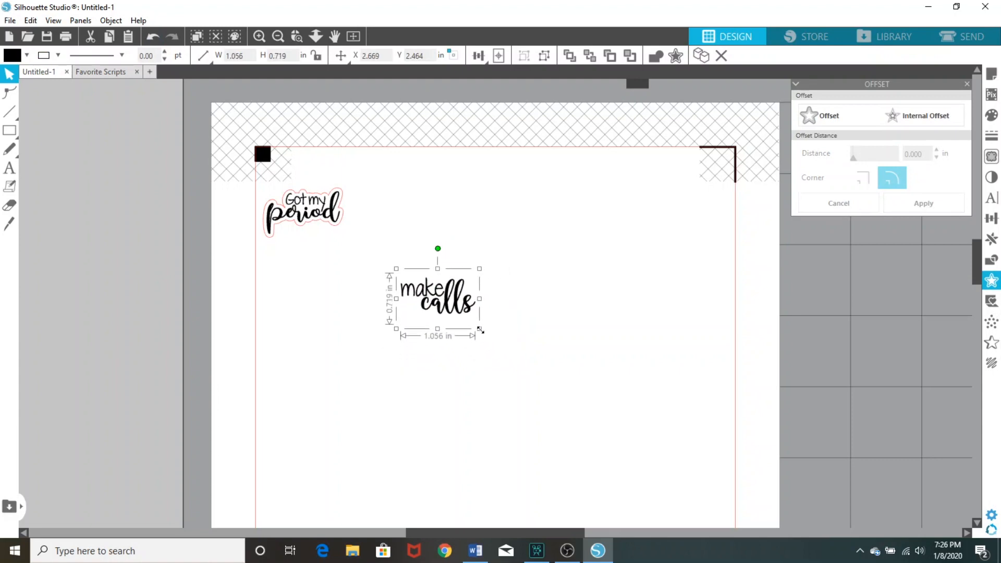
mouse_move(437, 330)
left_mouse_down()
mouse_move(438, 309)
mouse_move(441, 317)
left_mouse_up()
Create a 0.050 in offset around the resized "make calls" group and colour its line red
right_click(441, 317)
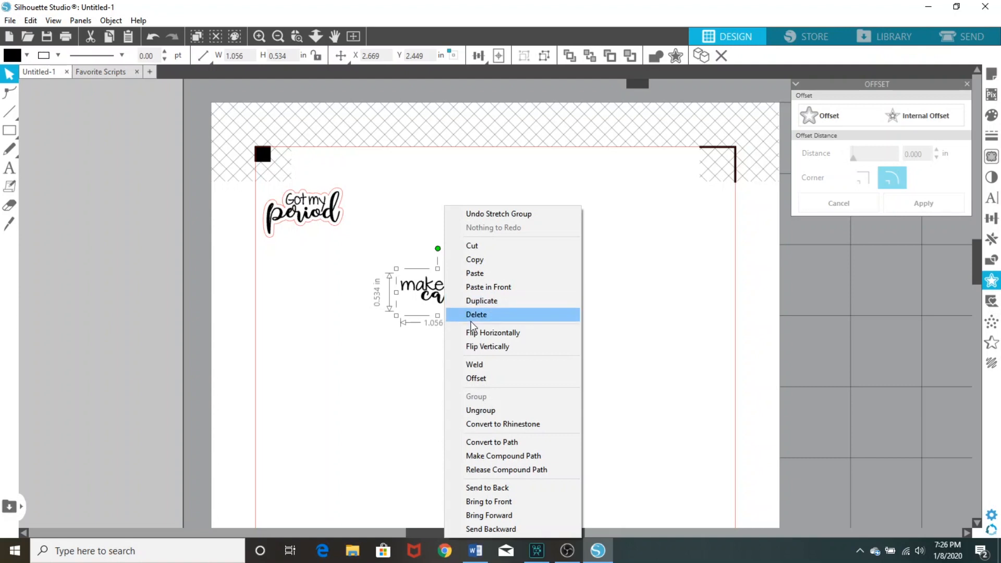
left_click(475, 378)
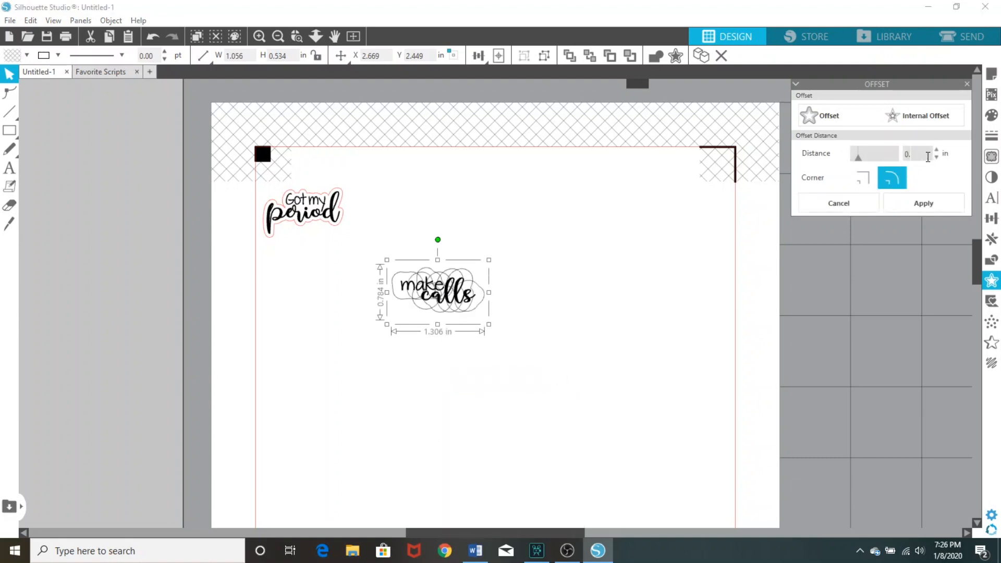
left_click(62, 55)
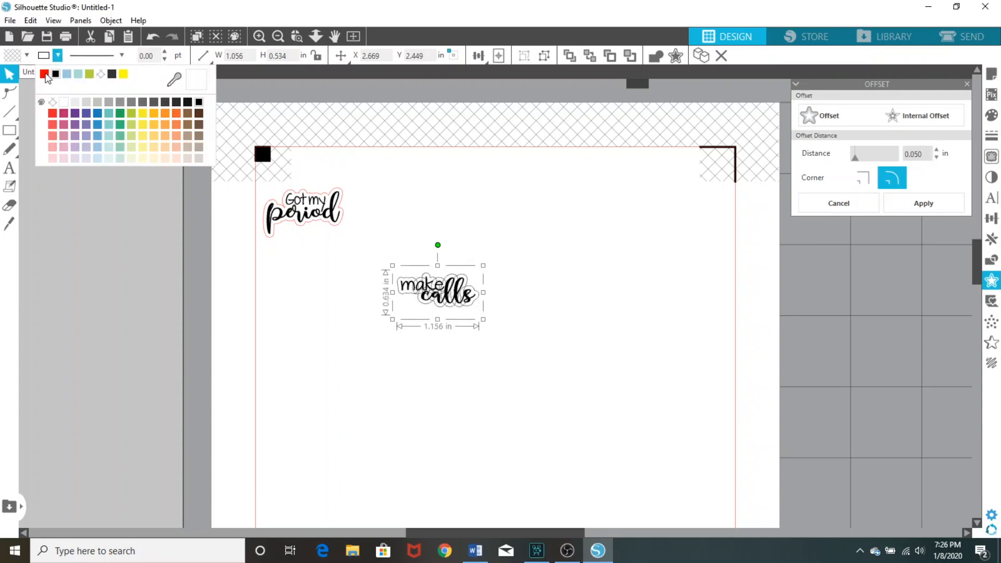
left_click(85, 124)
left_click(516, 441)
Group "make calls" with its red cut line and place it directly to the right of the "Got my period" sticker
left_click(439, 298)
right_click(438, 296)
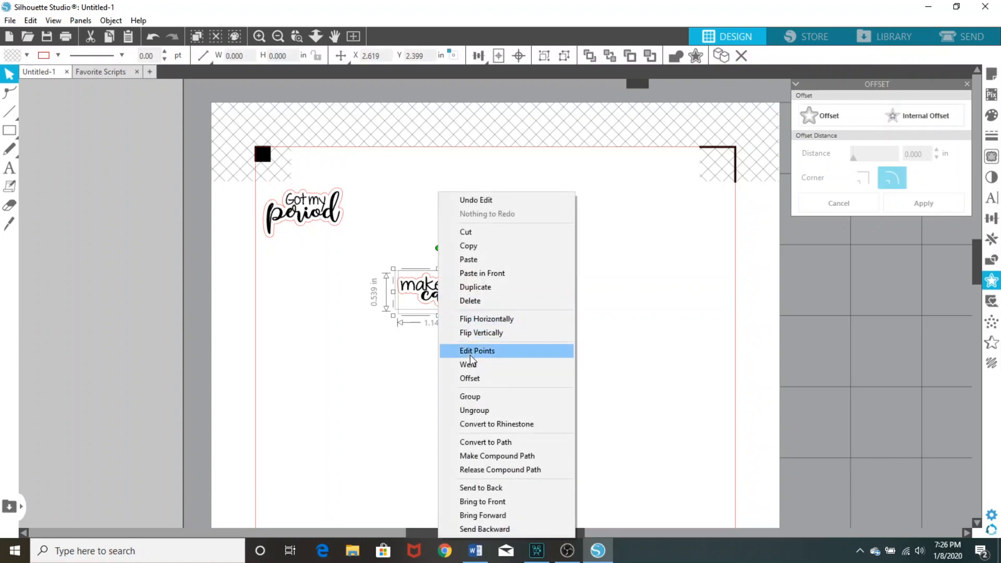
left_click(468, 397)
left_click_drag(451, 301, 411, 216)
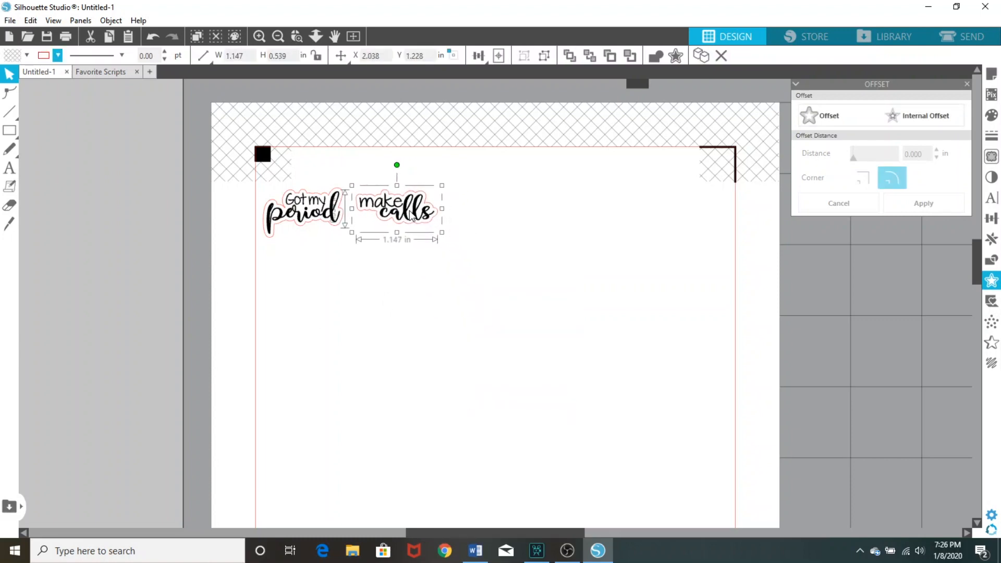
left_click(444, 278)
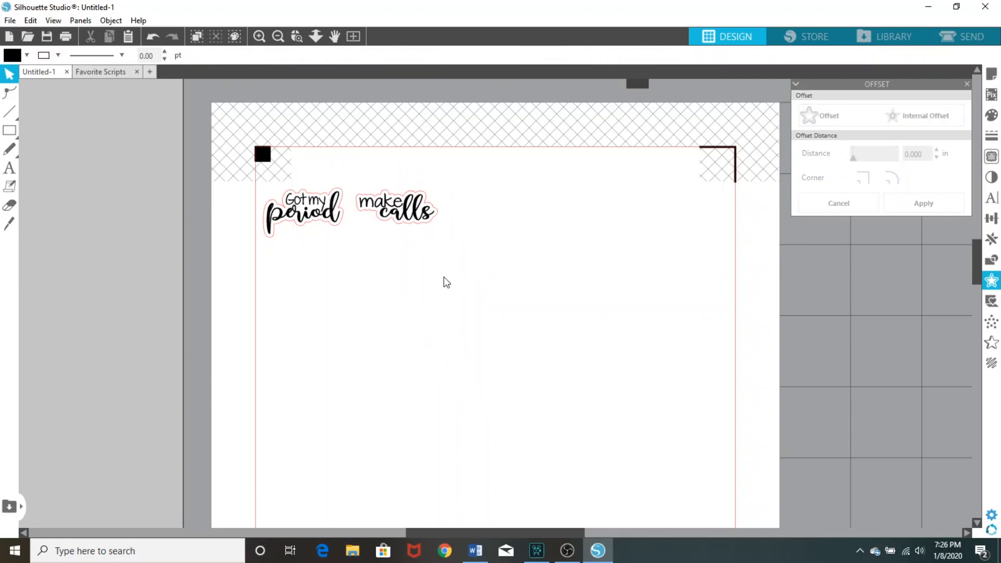
Copy the "ACE" sticker from the Favorite Scripts document and paste it onto the Untitled-1 sheet
left_click(102, 74)
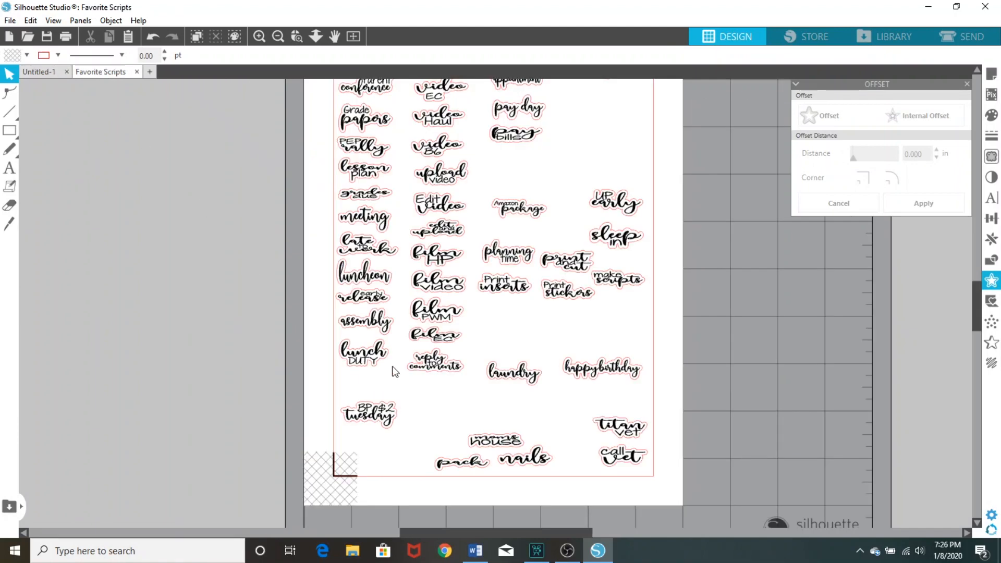
scroll(395, 371, "up", 2)
right_click(367, 124)
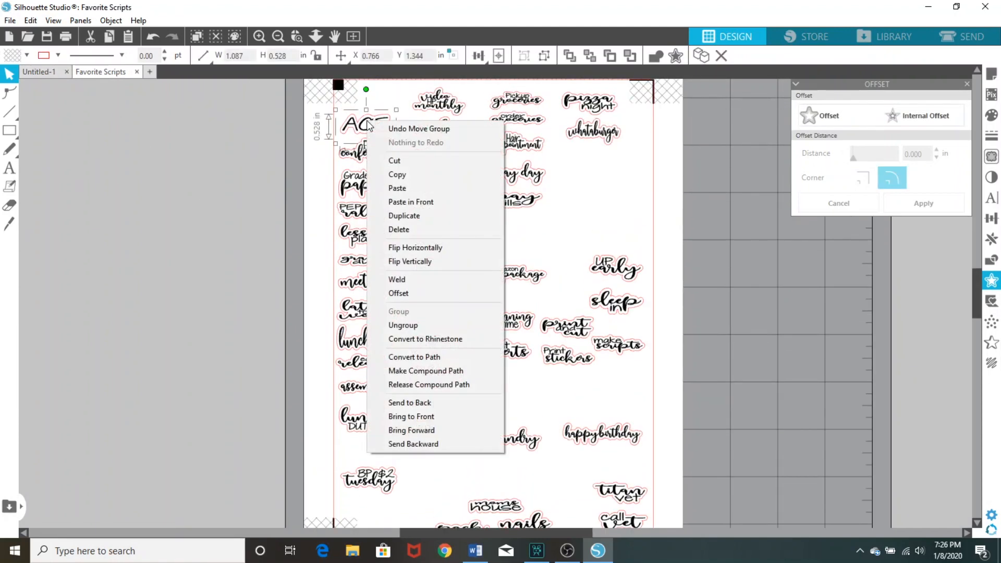
left_click(398, 174)
left_click(57, 73)
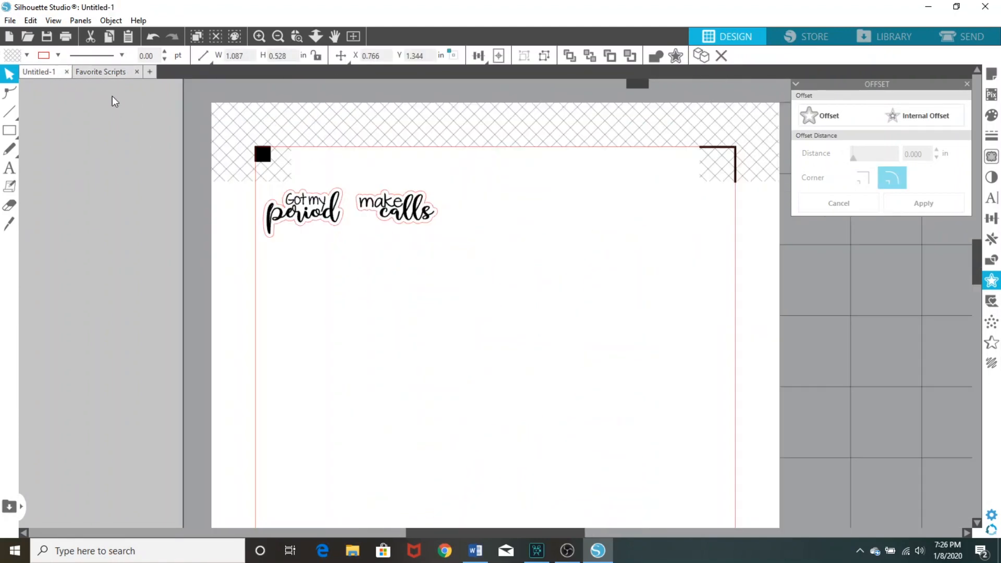
right_click(387, 336)
left_click(422, 396)
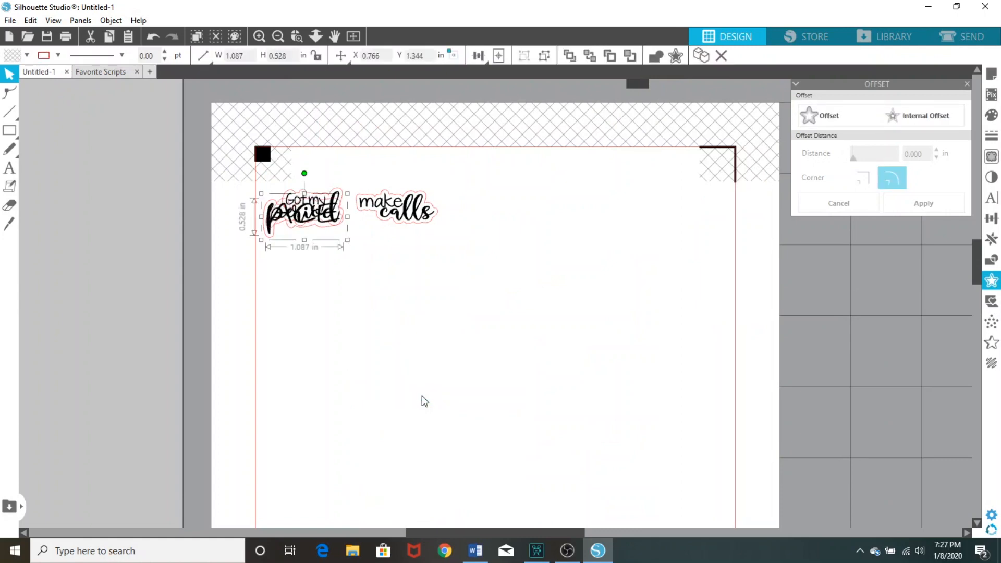
Place the pasted "ACE" sticker directly below the "Got my period" sticker, keeping the latter in the first row
left_click_drag(317, 215, 325, 261)
left_click_drag(319, 221, 363, 373)
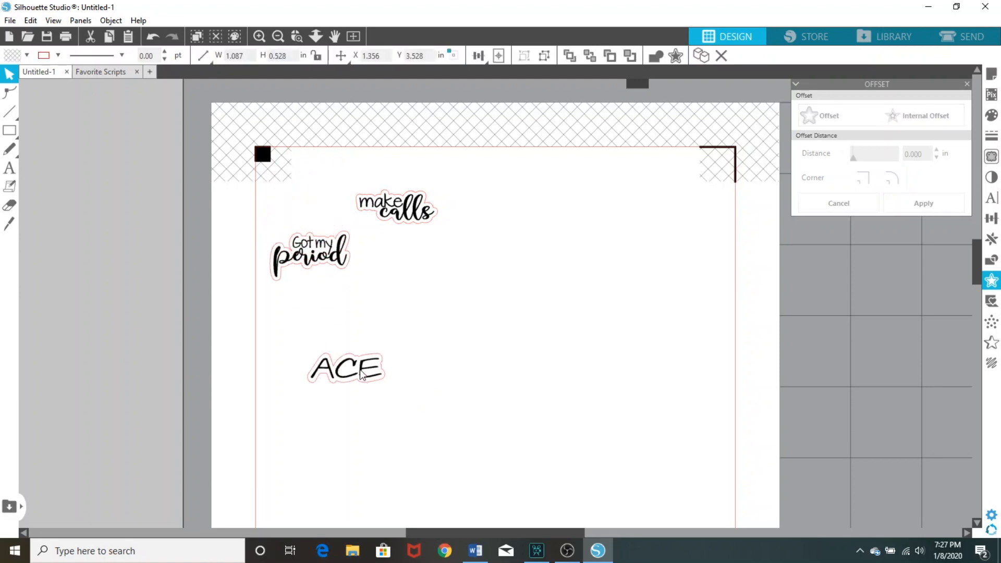
left_click_drag(328, 271, 324, 218)
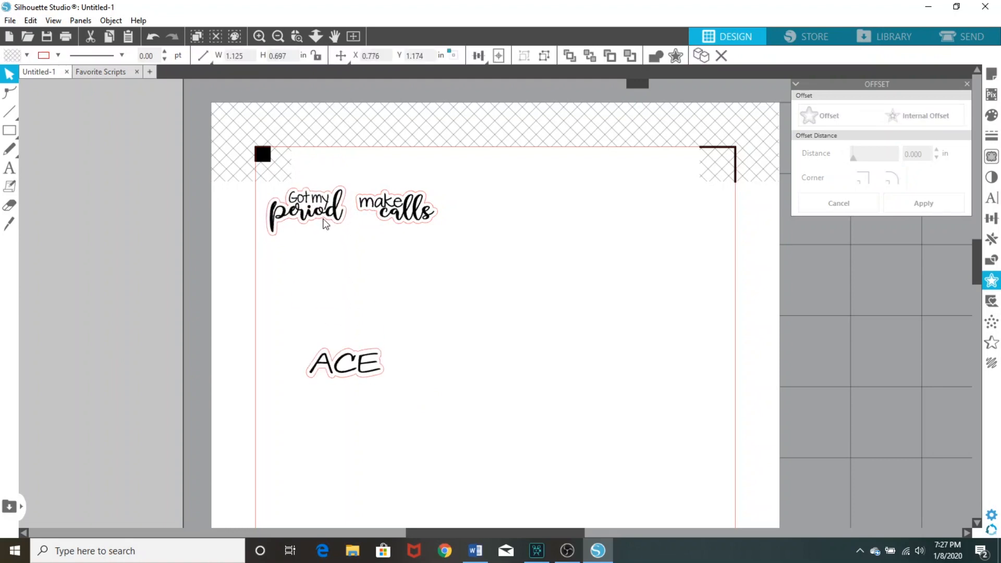
left_click_drag(349, 367, 311, 259)
left_click(311, 271)
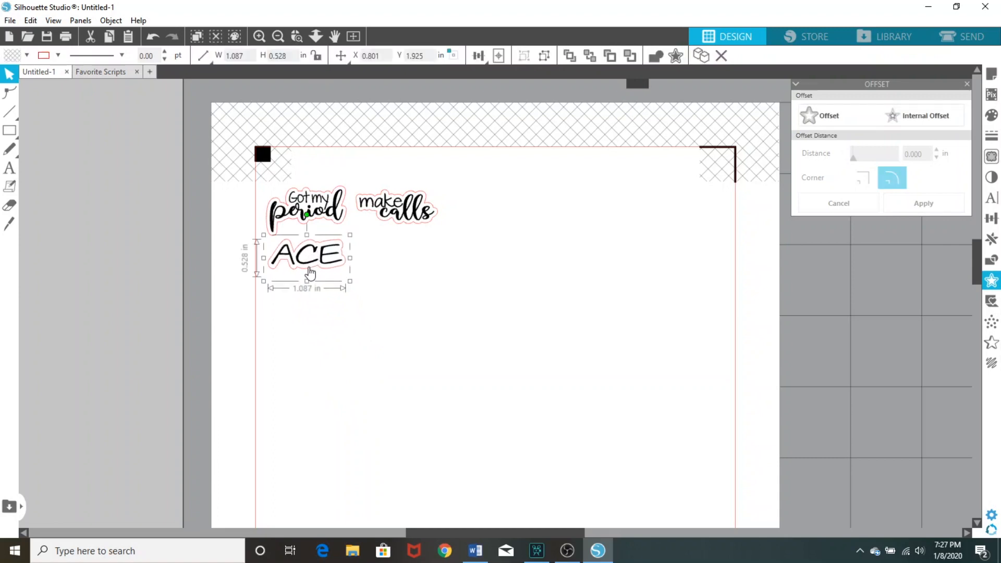
left_click_drag(309, 281, 302, 269)
left_click(352, 344)
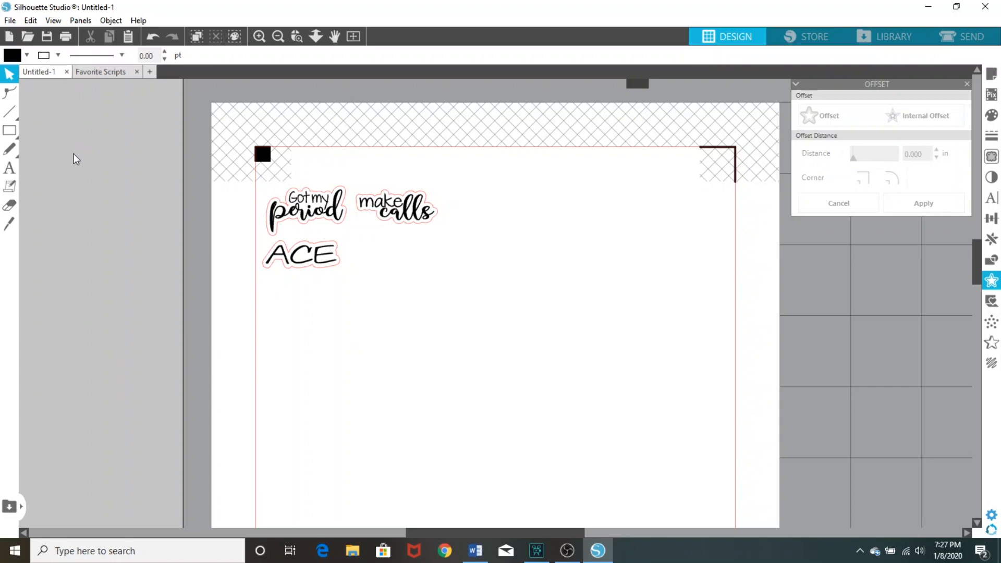
Add "Dollar" and "General" as two separate text objects in the Adinda font at 72 pt
left_click(14, 168)
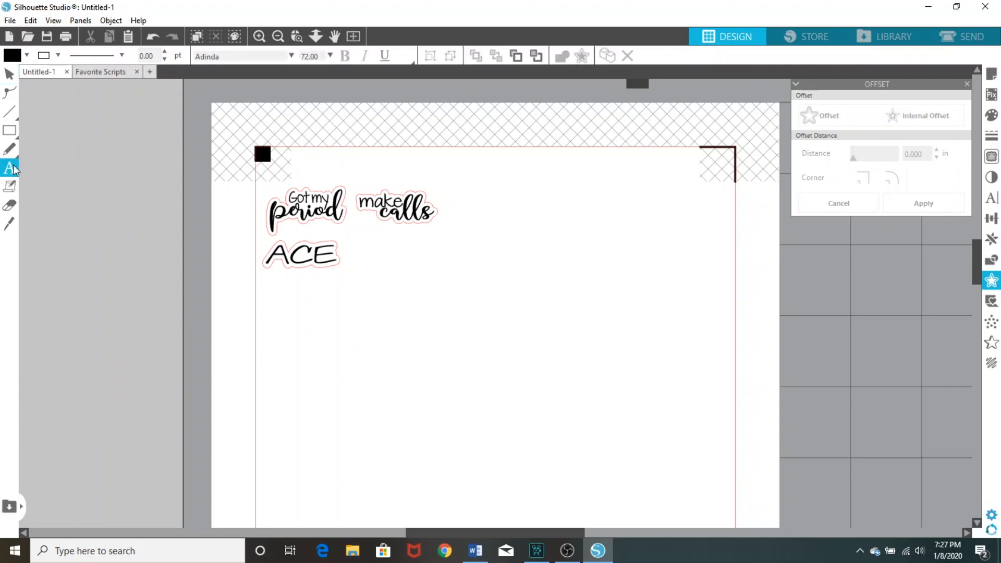
left_click(348, 322)
type("Do")
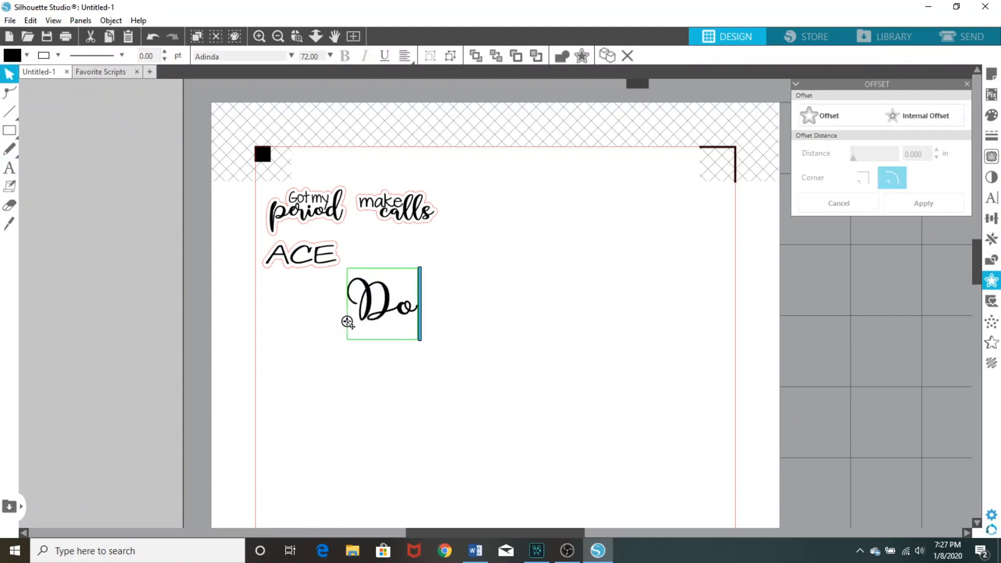
type("llar")
left_click(11, 169)
left_click(386, 400)
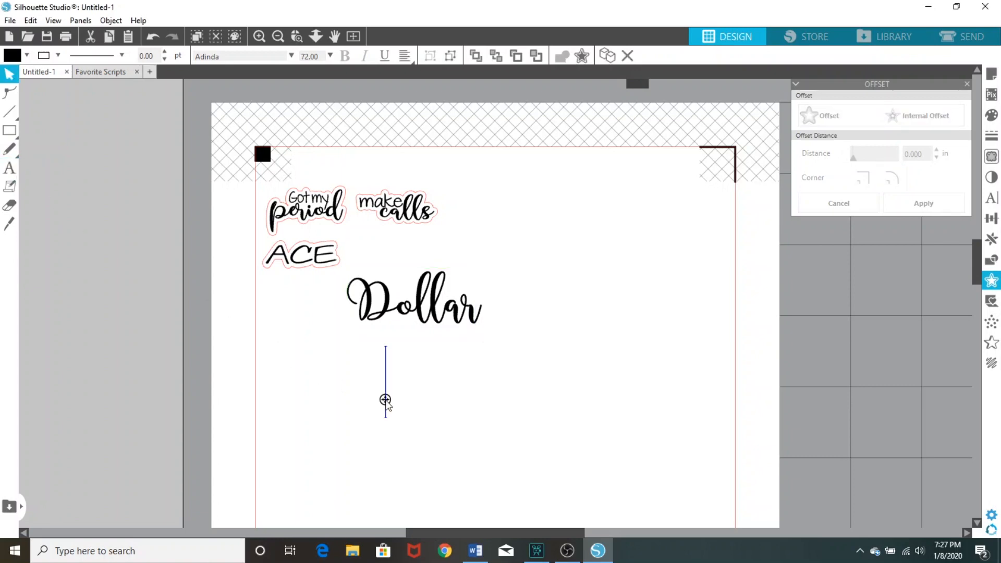
type("General")
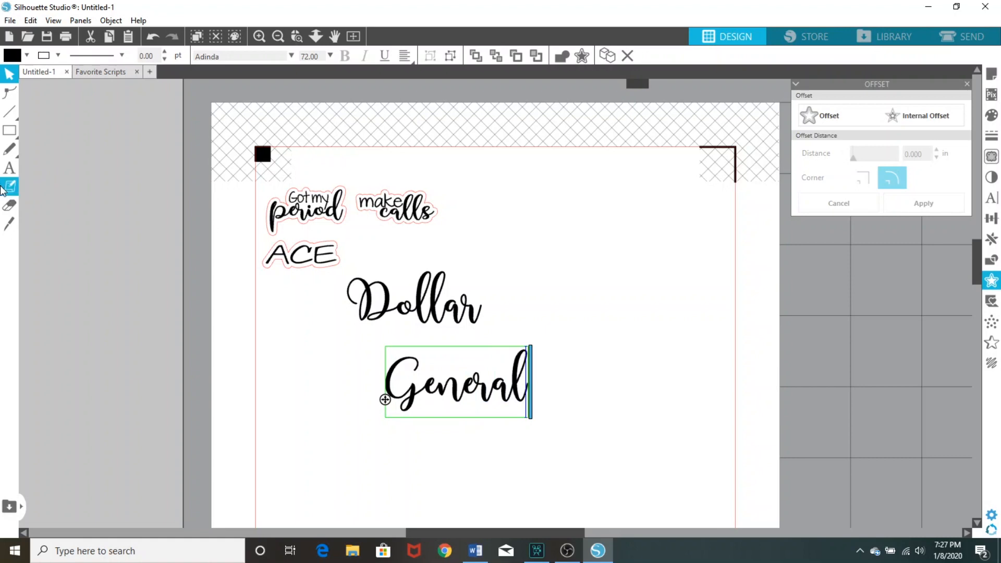
Add the text "run" in the Janda Everyday Casual font near the upper right of the sheet
left_click(10, 169)
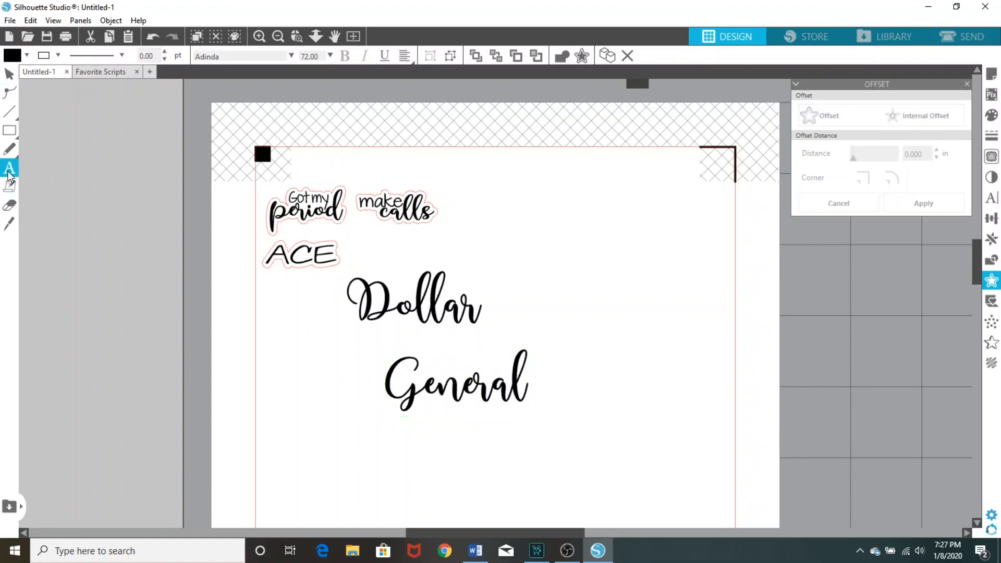
left_click(291, 56)
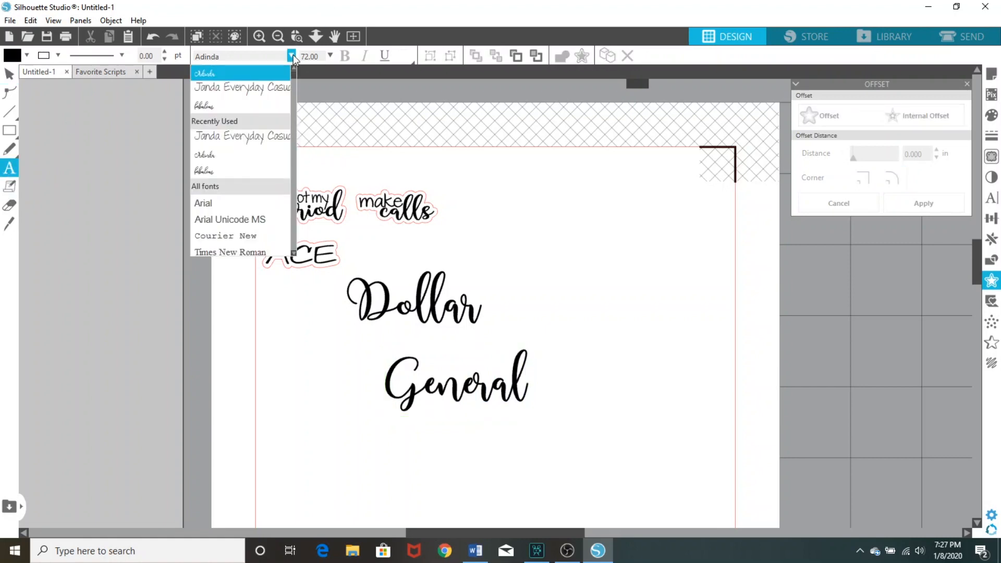
left_click(240, 87)
left_click(616, 253)
type("run")
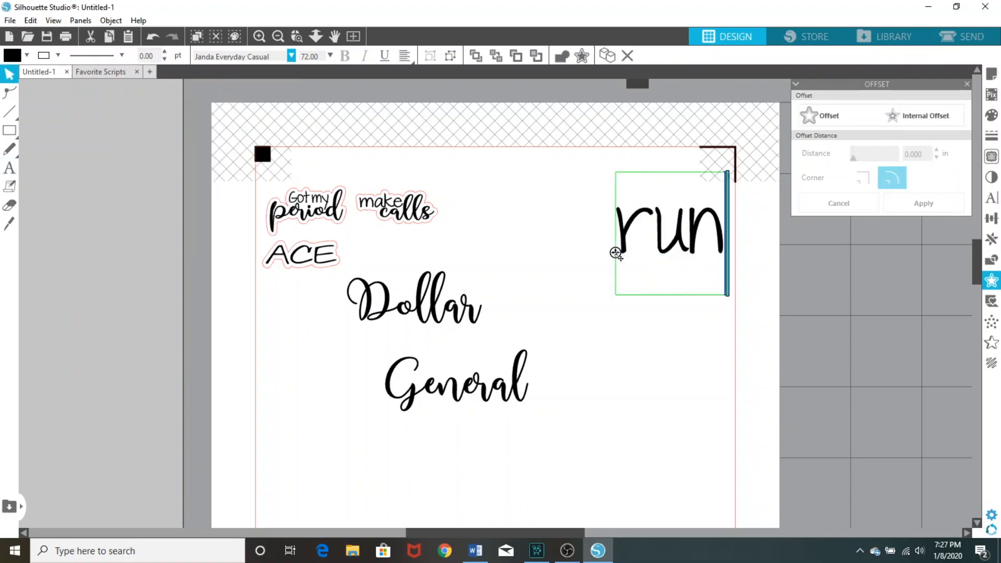
left_click(605, 401)
Place "General" right after "Dollar", align the two words vertically and scale the pair to about 2.458 in wide
left_click_drag(461, 402, 560, 317)
left_click_drag(679, 300, 415, 317)
left_click(999, 222)
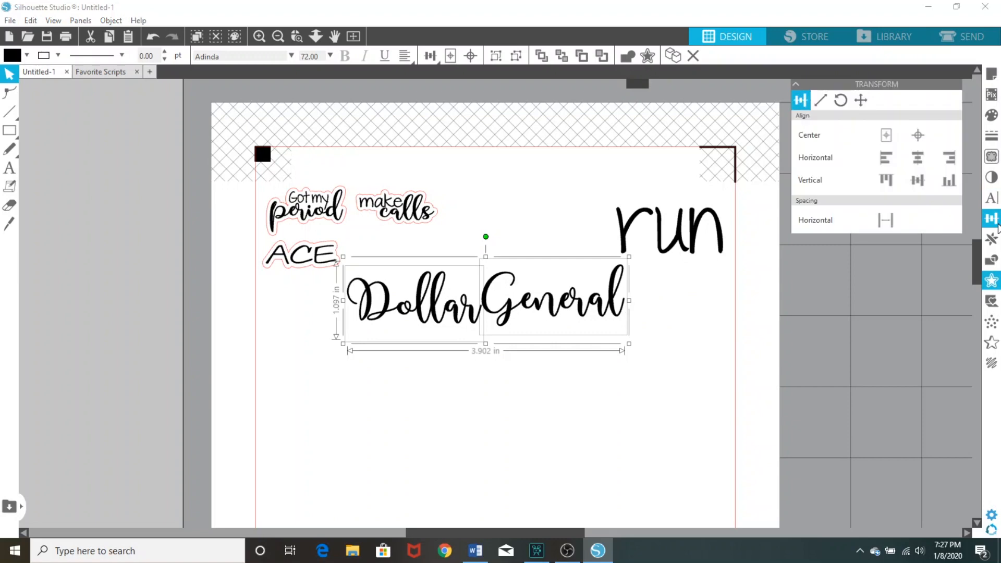
left_click(896, 181)
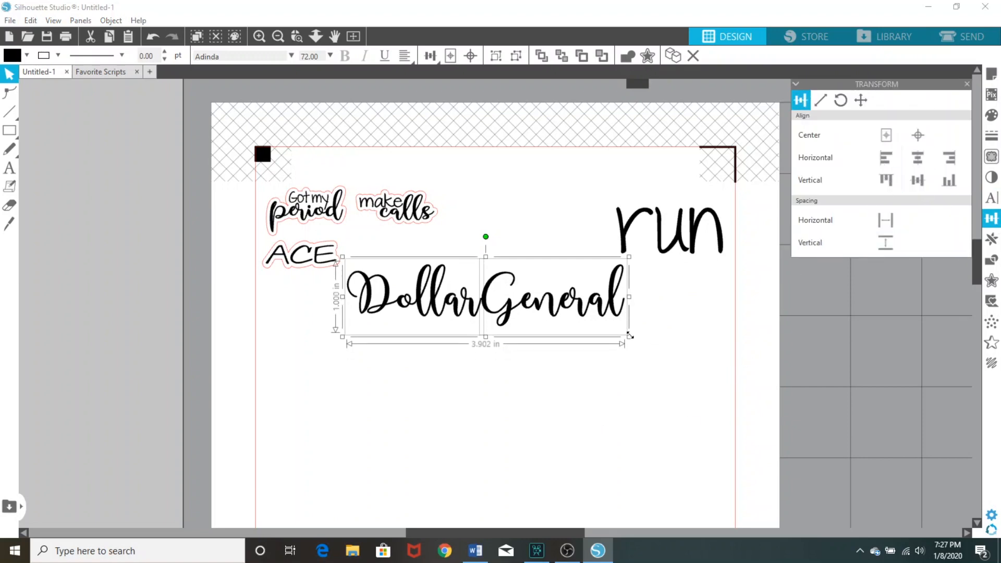
left_click_drag(630, 336, 535, 280)
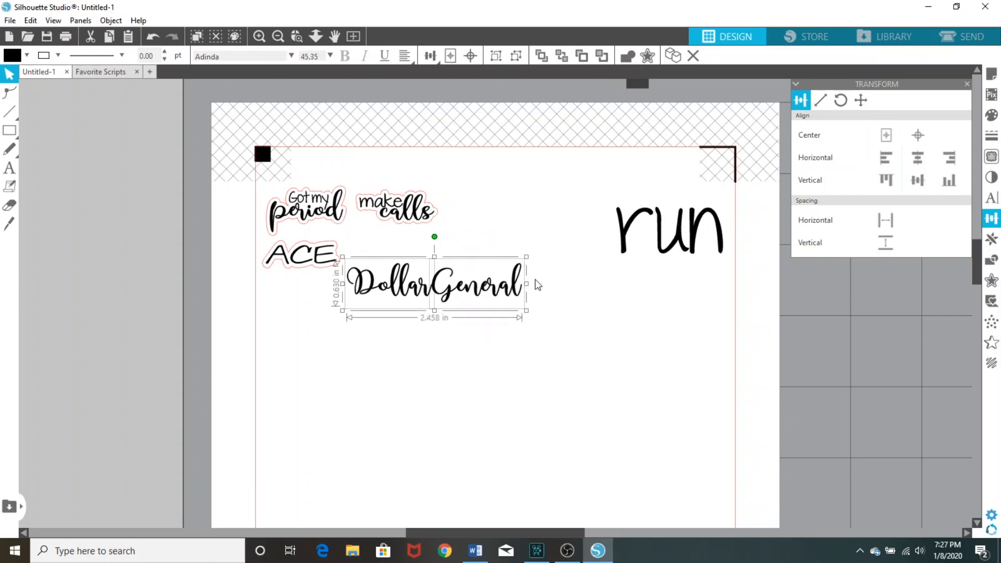
left_click_drag(470, 289, 527, 304)
Move "run" below "DollarGeneral", shrink it and centre it closely under the two words
double_click(656, 244)
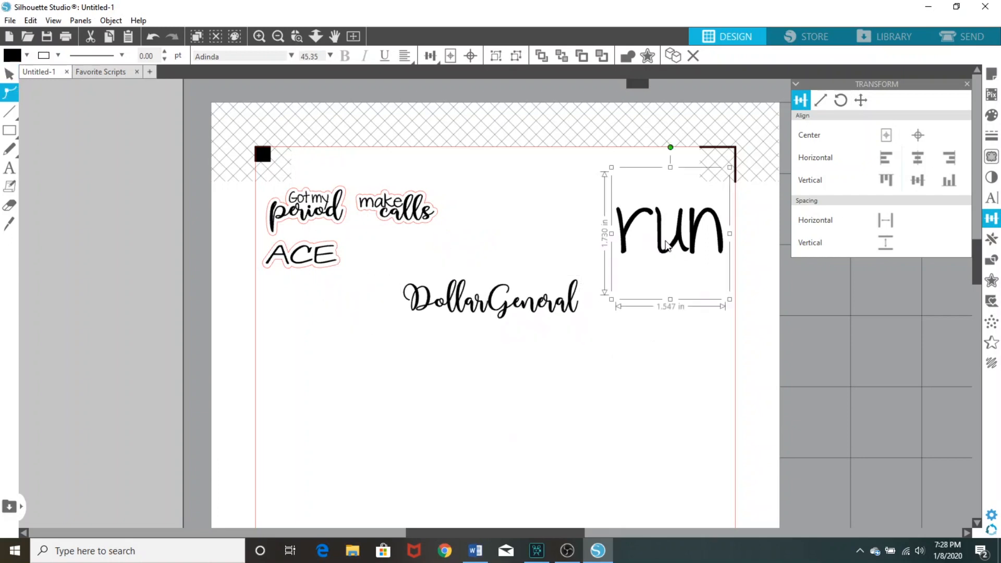
left_click_drag(660, 270, 489, 360)
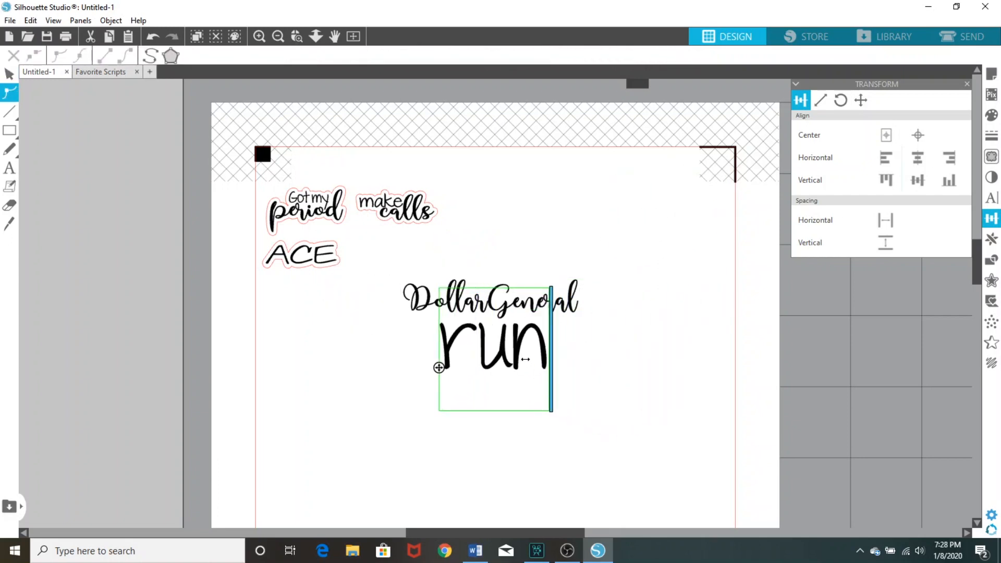
left_click(670, 348)
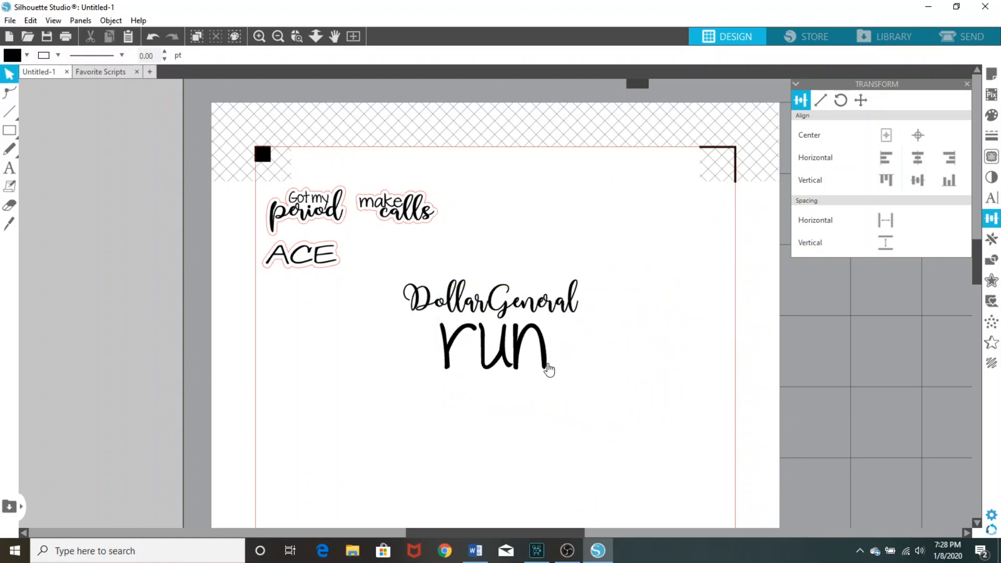
left_click(545, 365)
left_click_drag(553, 416, 517, 385)
left_click_drag(494, 328, 509, 336)
Group "DollarGeneral" with "run" and resize the group to about 1.052 in wide and 0.329 in high
left_click(602, 351)
right_click(451, 302)
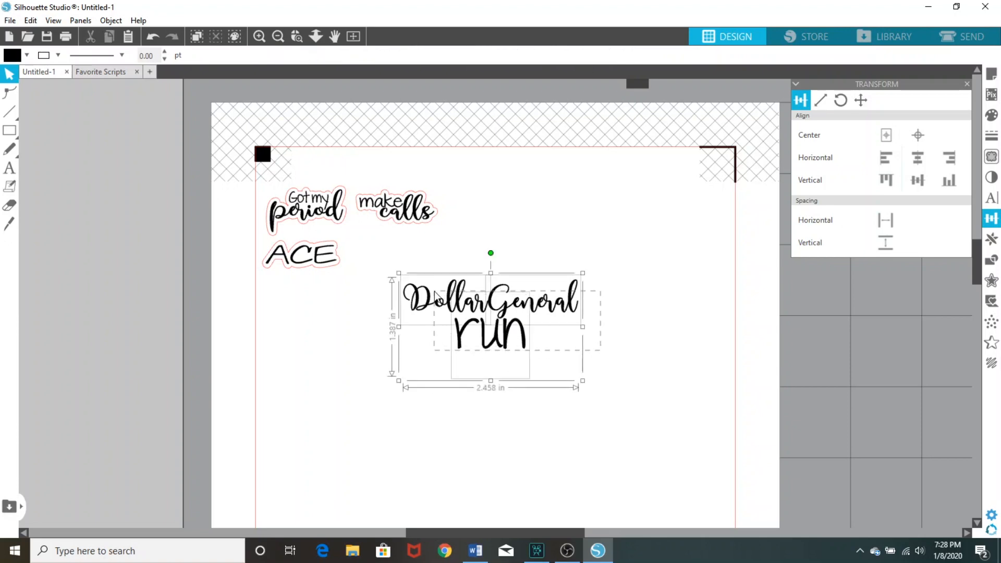
left_click(482, 396)
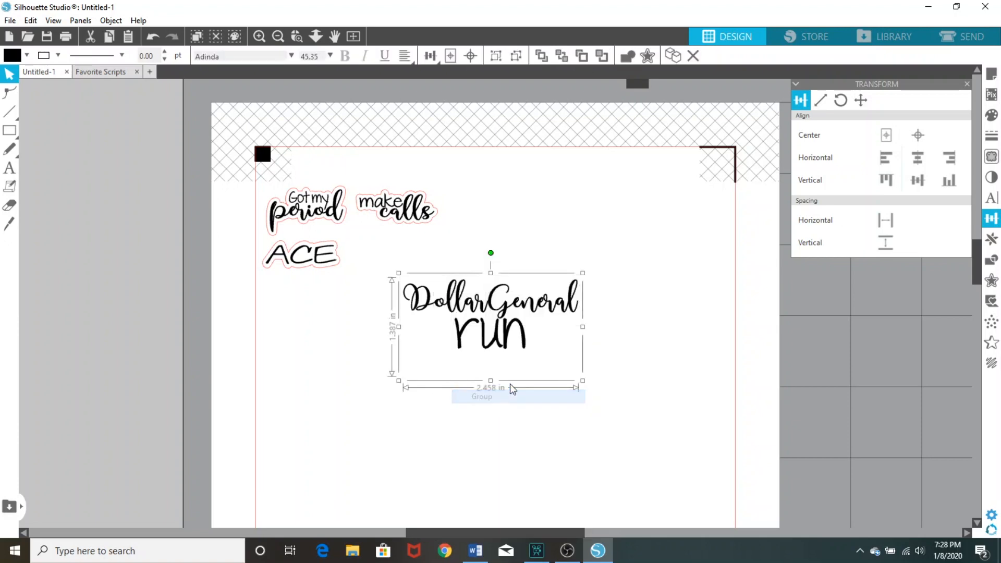
left_click_drag(580, 382, 486, 323)
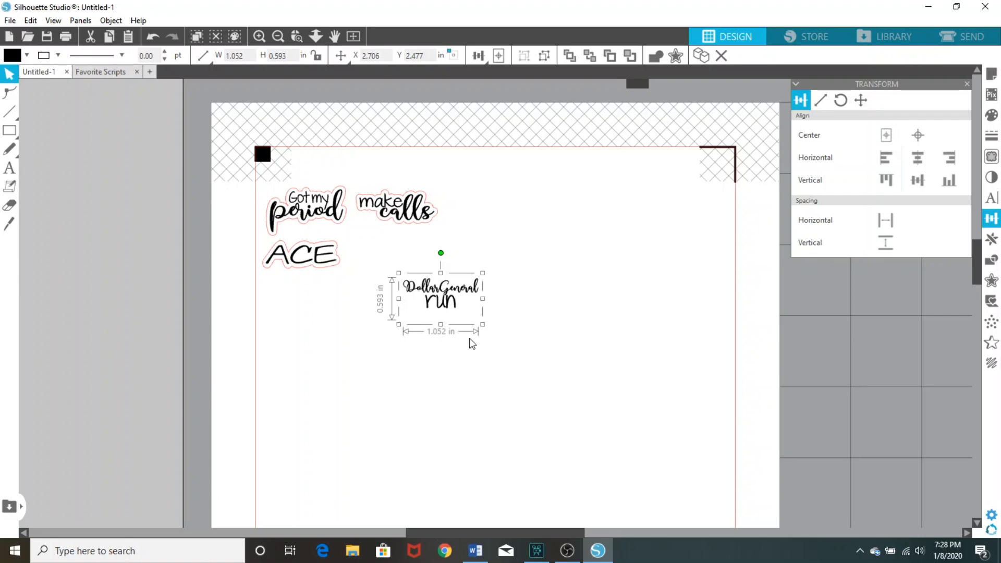
left_click_drag(440, 326, 443, 312)
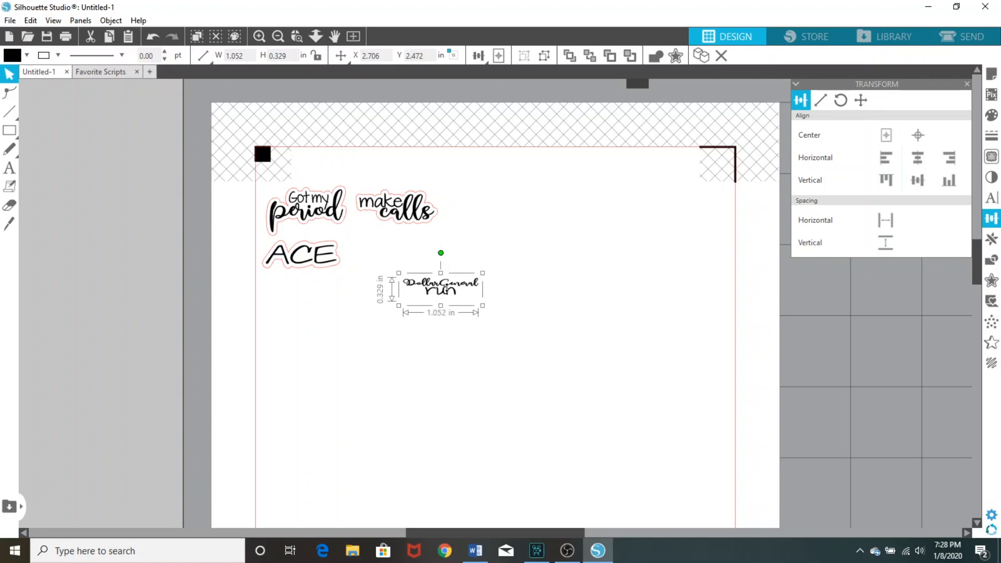
Create a 0.050 in offset around the "DollarGeneral run" group and colour its line red
right_click(449, 291)
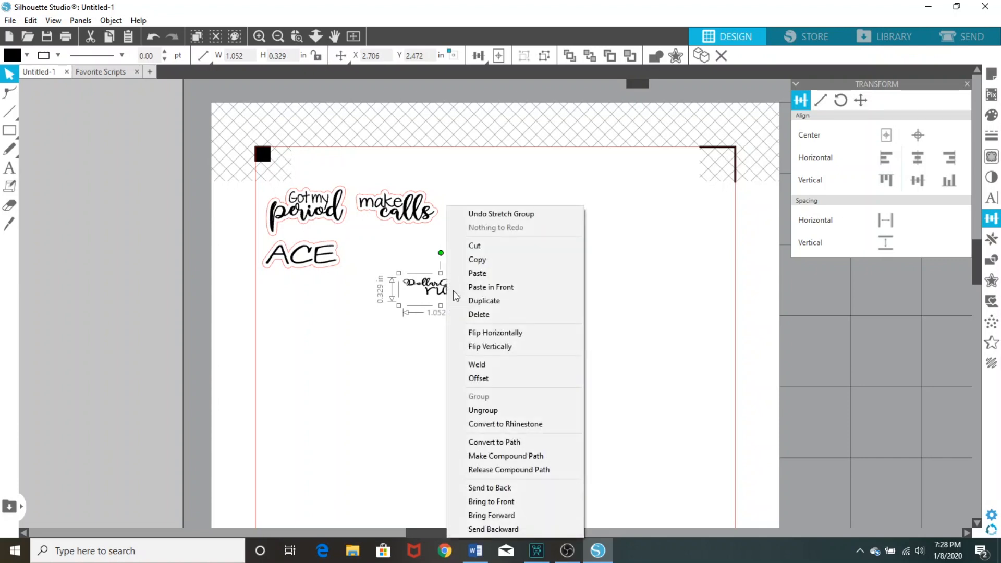
left_click(488, 375)
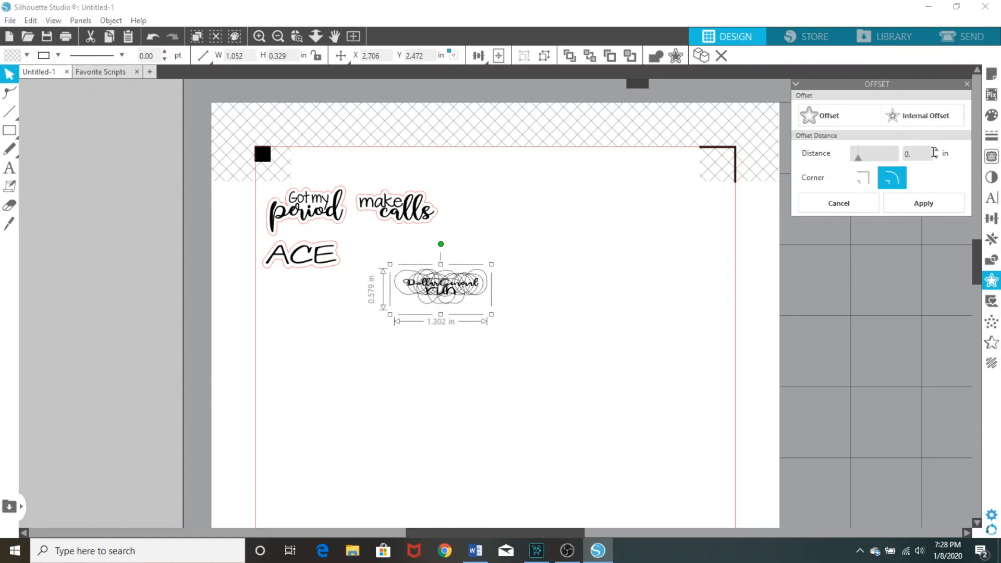
left_click(58, 55)
left_click(44, 74)
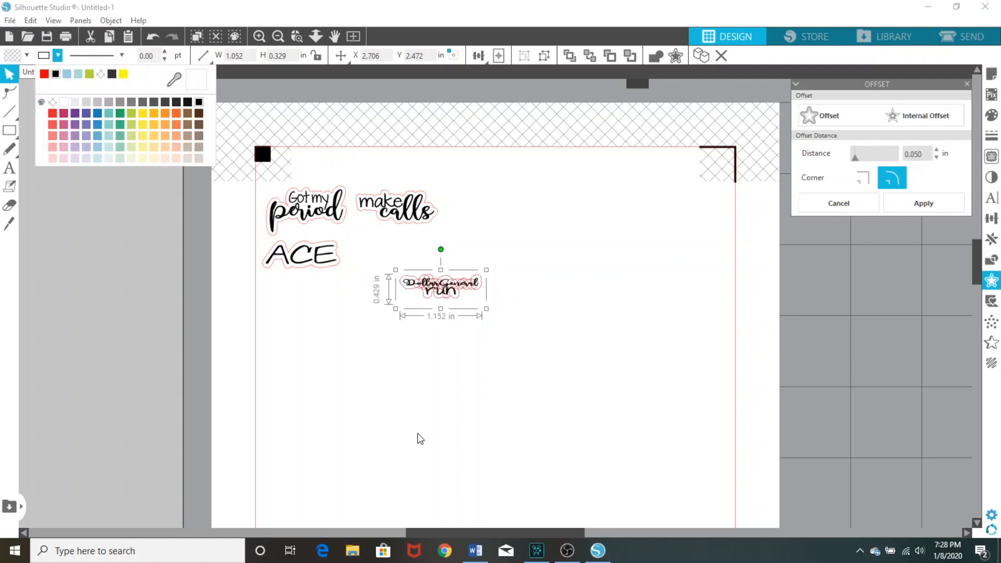
left_click(440, 417)
Group "DollarGeneral run" with its red cut line and place it directly below the "make calls" sticker
left_click(437, 295)
right_click(437, 295)
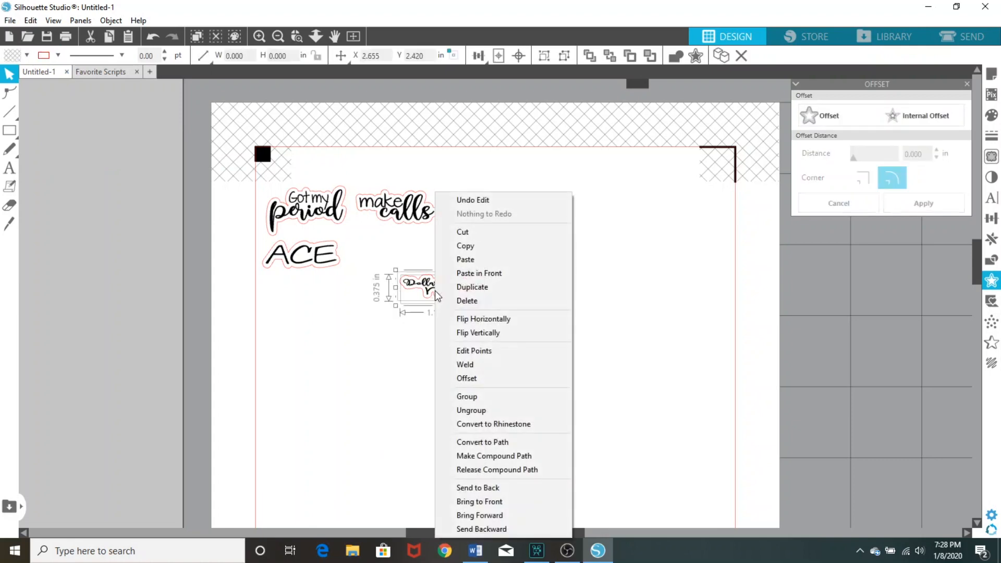
left_click(470, 401)
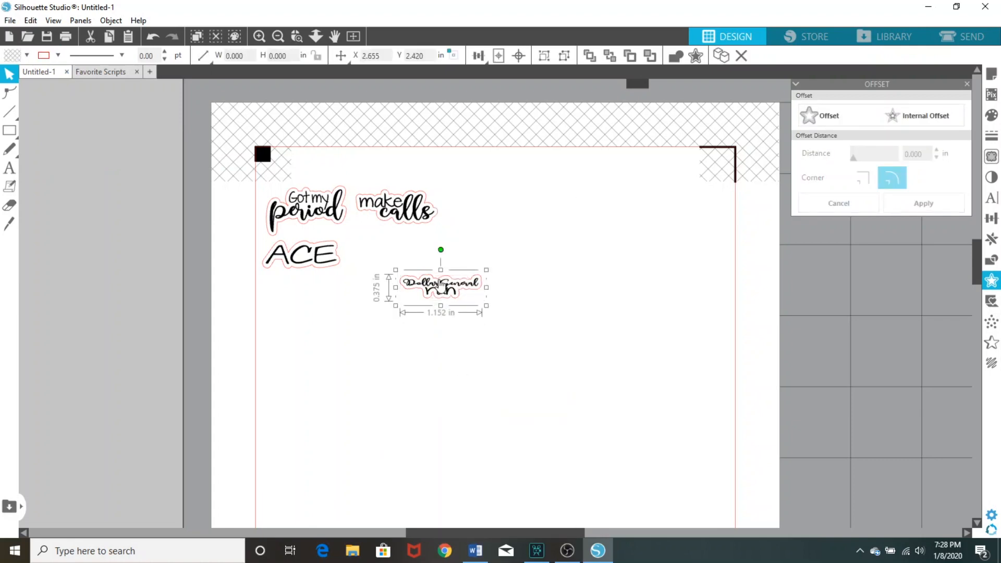
left_click_drag(441, 292, 396, 247)
left_click(412, 323)
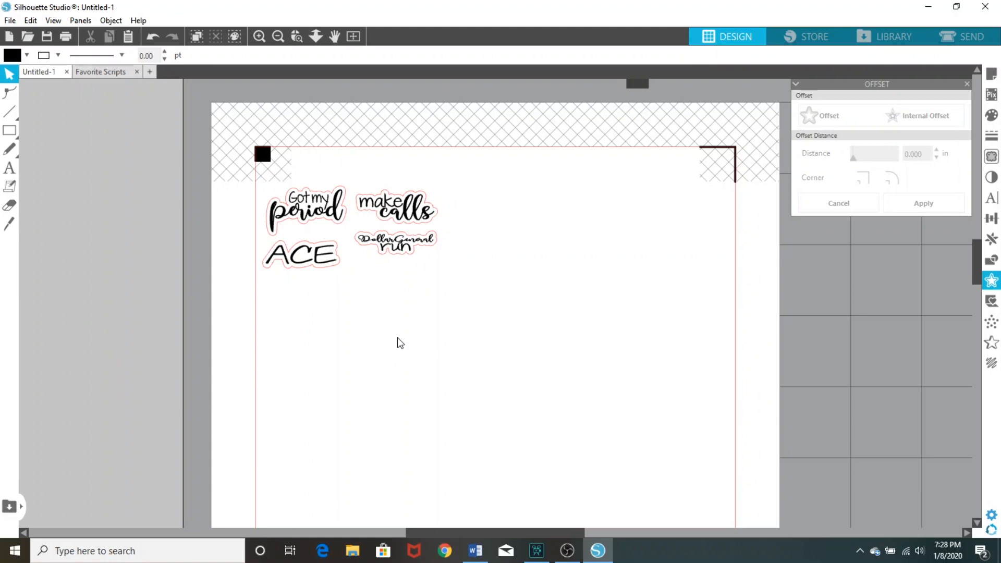
Copy the "film PWM" sticker from Favorite Scripts into Untitled-1 and place it directly below the "ACE" sticker
left_click(115, 71)
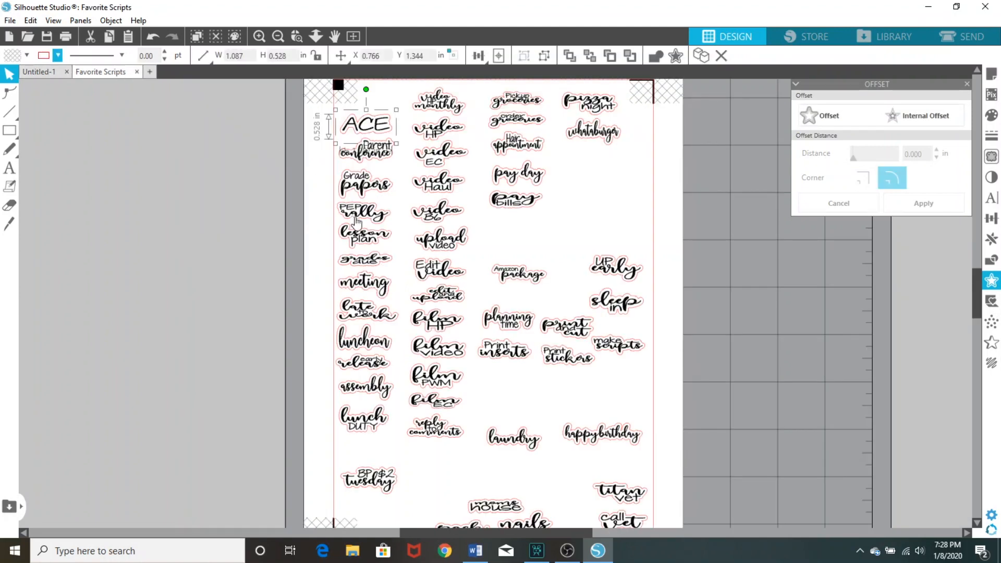
scroll(439, 319, "down", 1)
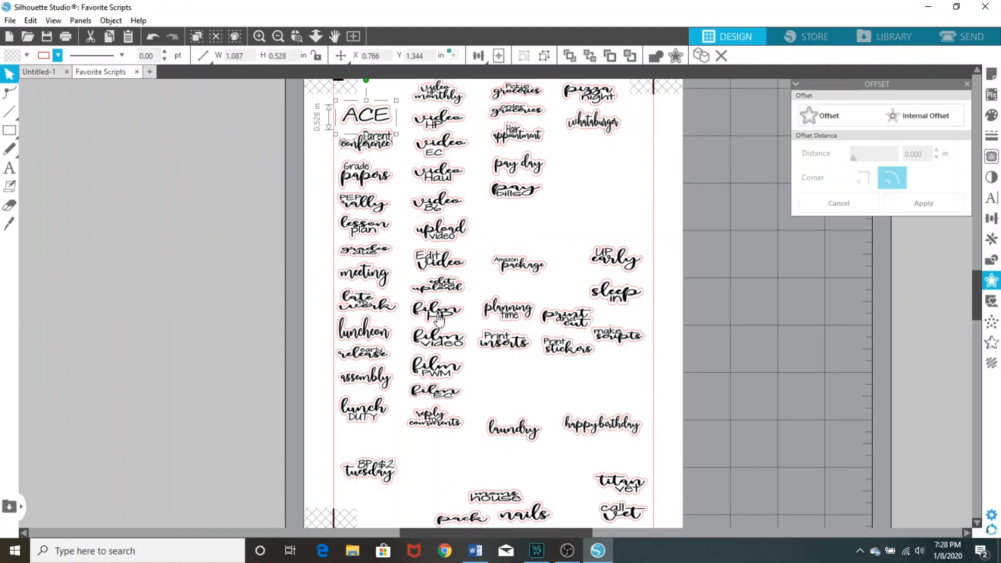
left_click(437, 373)
right_click(437, 373)
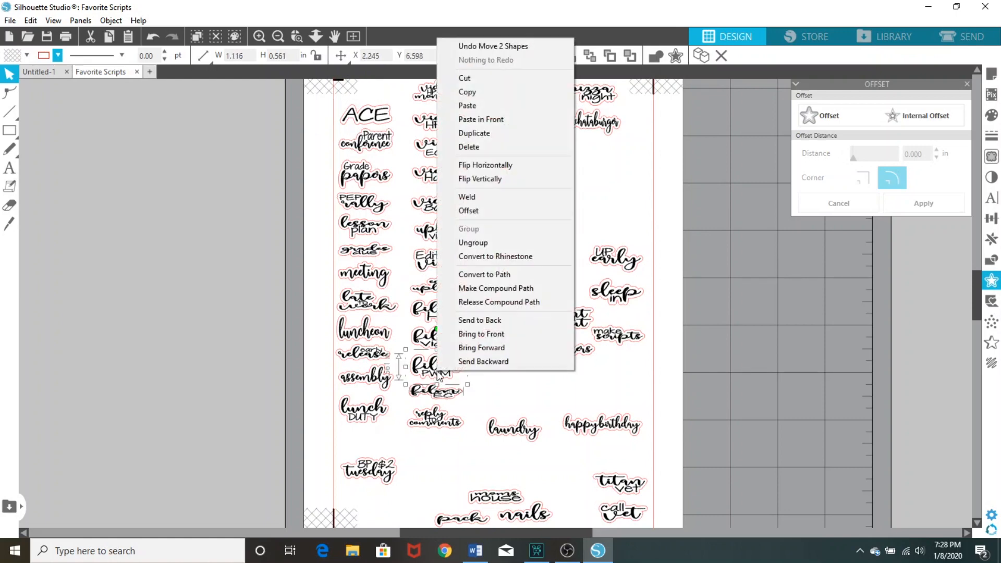
left_click(483, 97)
left_click(50, 73)
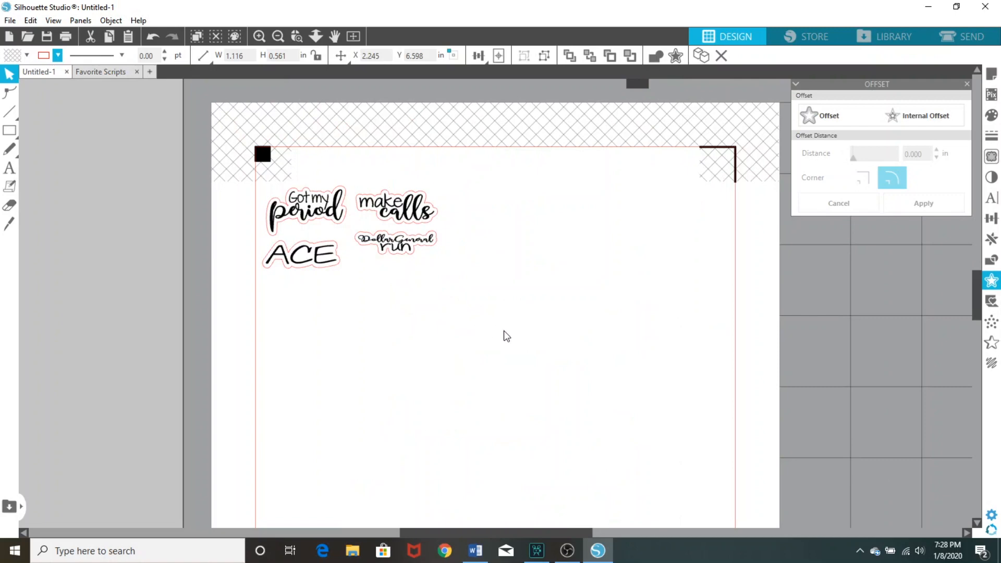
right_click(504, 330)
left_click(549, 387)
left_click_drag(518, 318, 353, 344)
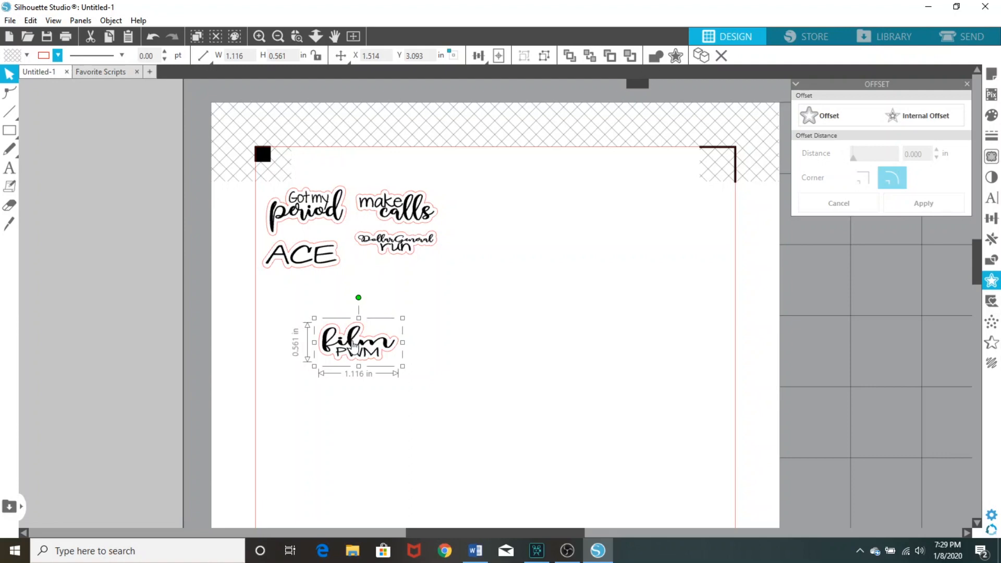
left_click_drag(358, 367, 300, 293)
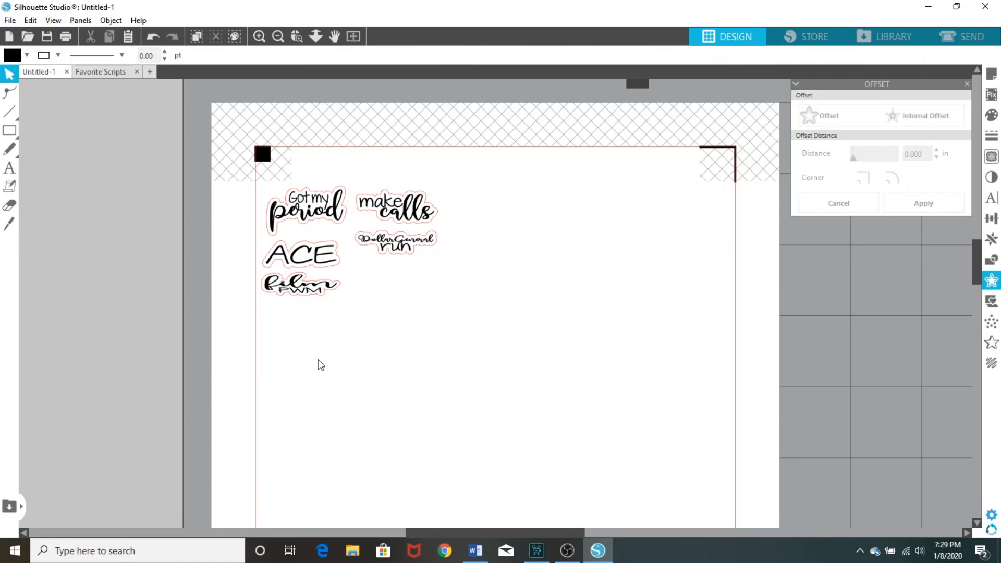
Copy the "edit and upload" sticker from Favorite Scripts into Untitled-1 and place it directly below "DollarGeneral run"
left_click(107, 72)
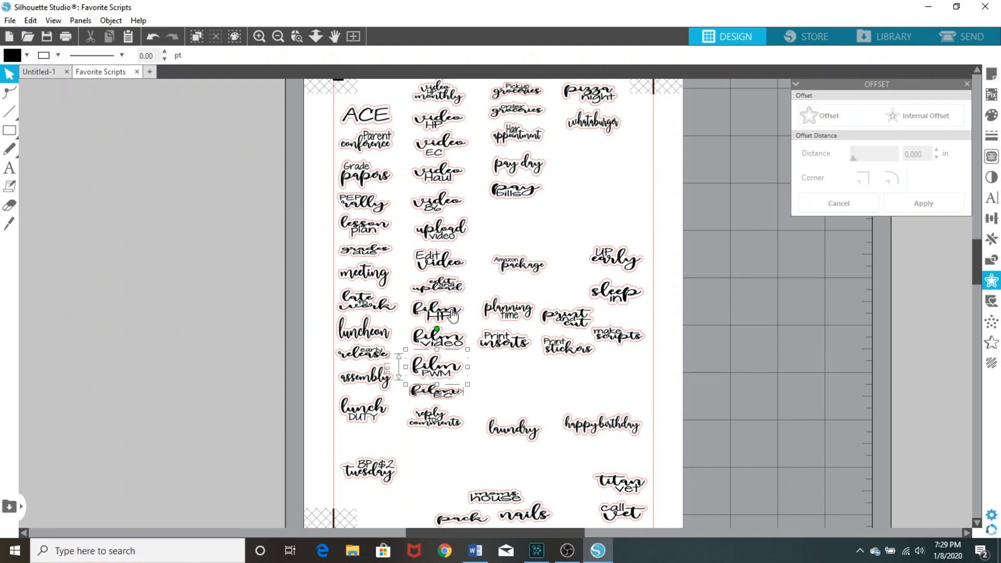
left_click(450, 290)
right_click(448, 288)
left_click(487, 260)
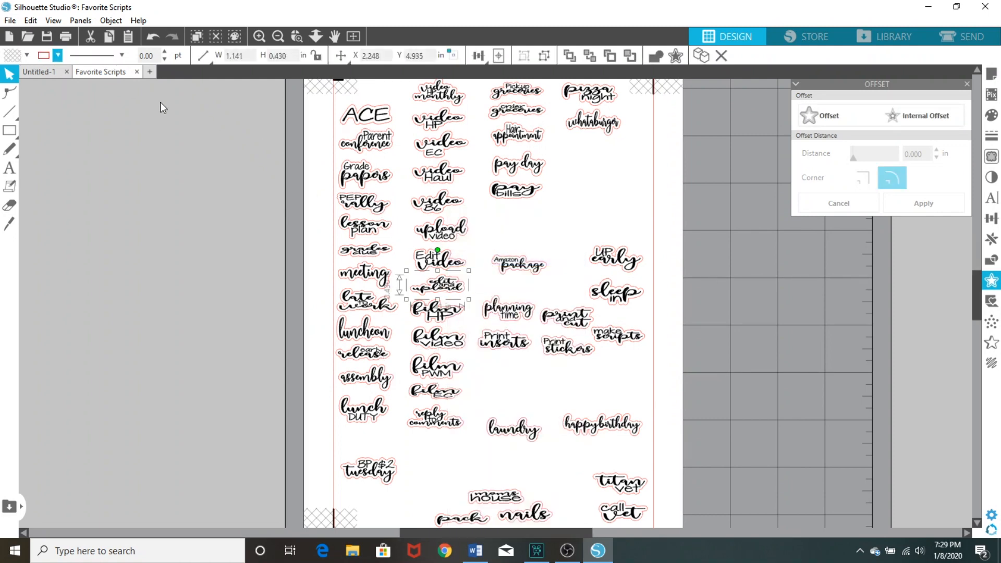
left_click(41, 74)
right_click(537, 367)
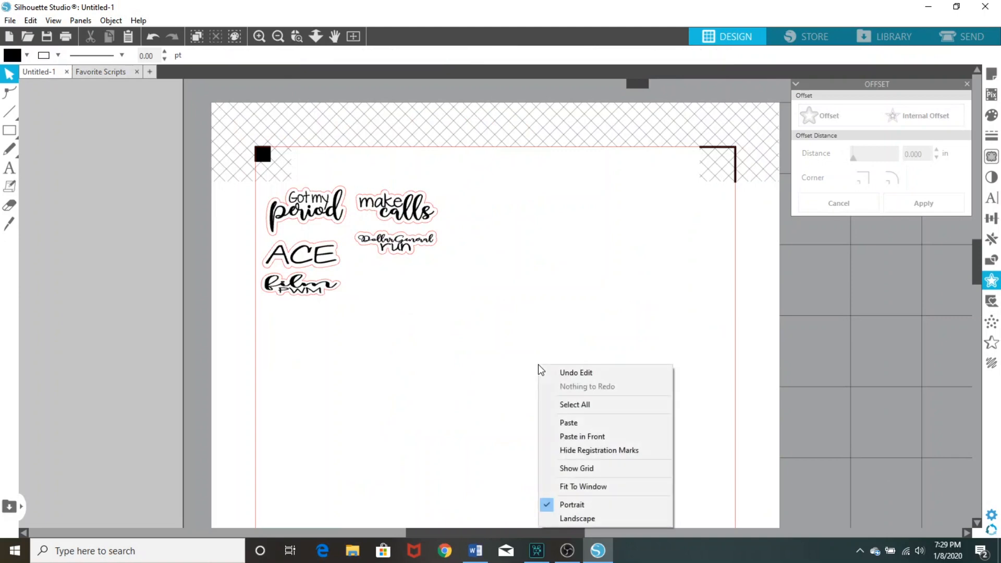
left_click(570, 423)
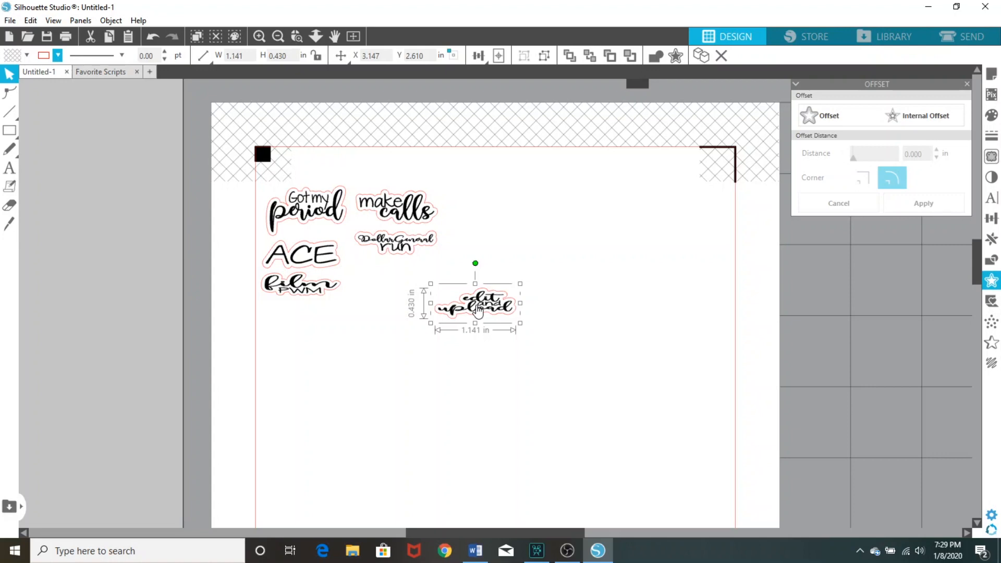
left_click_drag(479, 308, 398, 275)
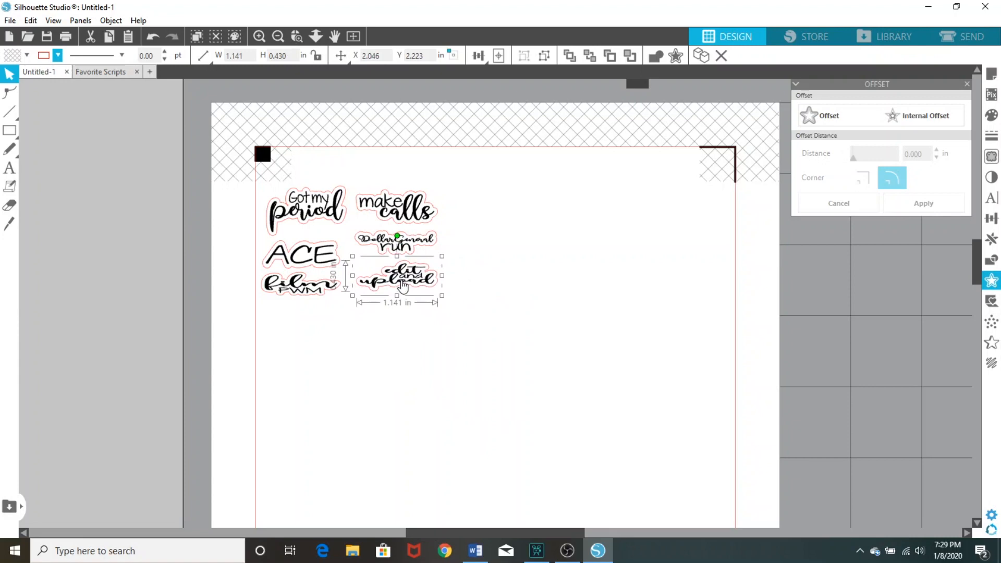
left_click(600, 407)
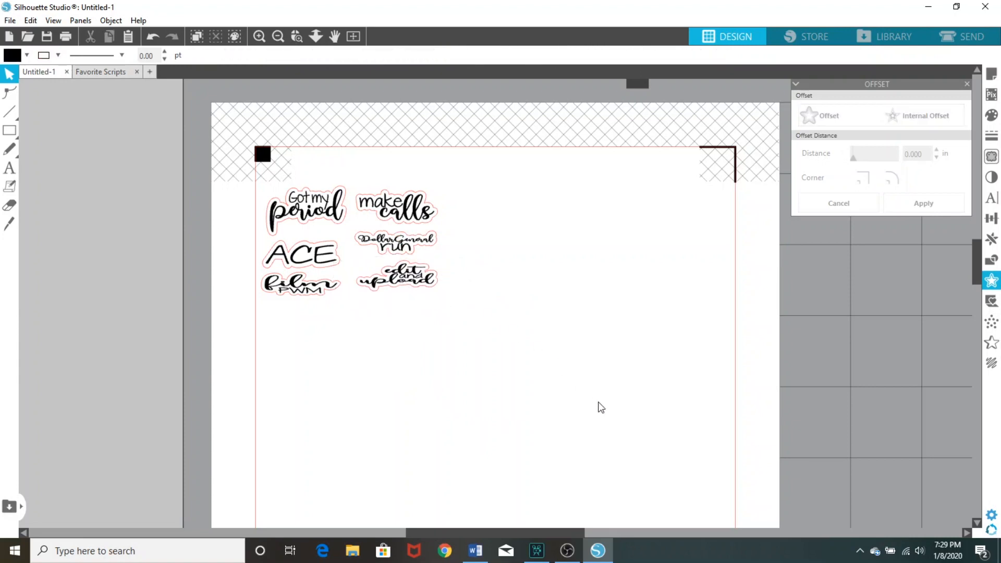
Copy the "laundry" sticker from Favorite Scripts into Untitled-1 and place it directly below "film PWM"
left_click(104, 71)
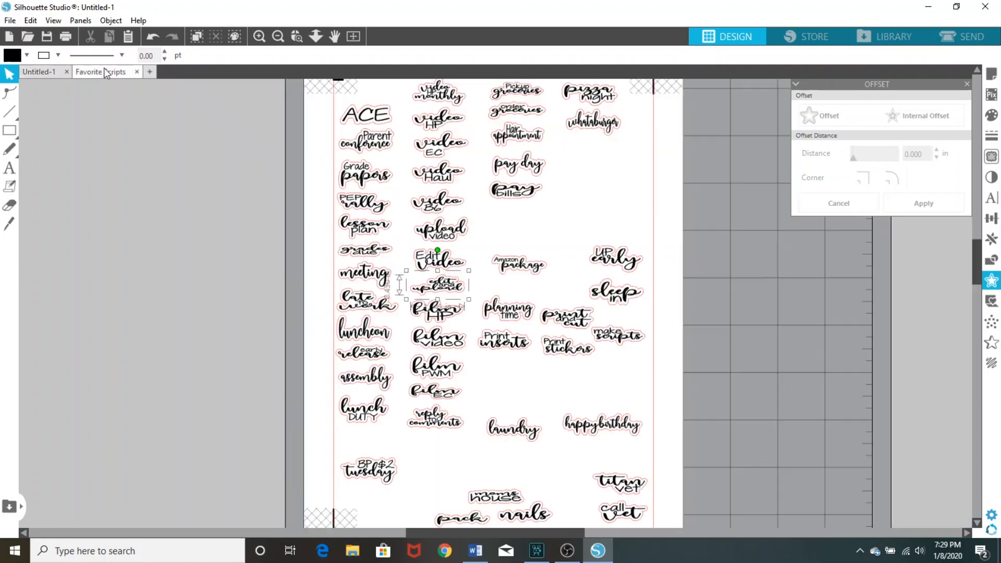
right_click(504, 427)
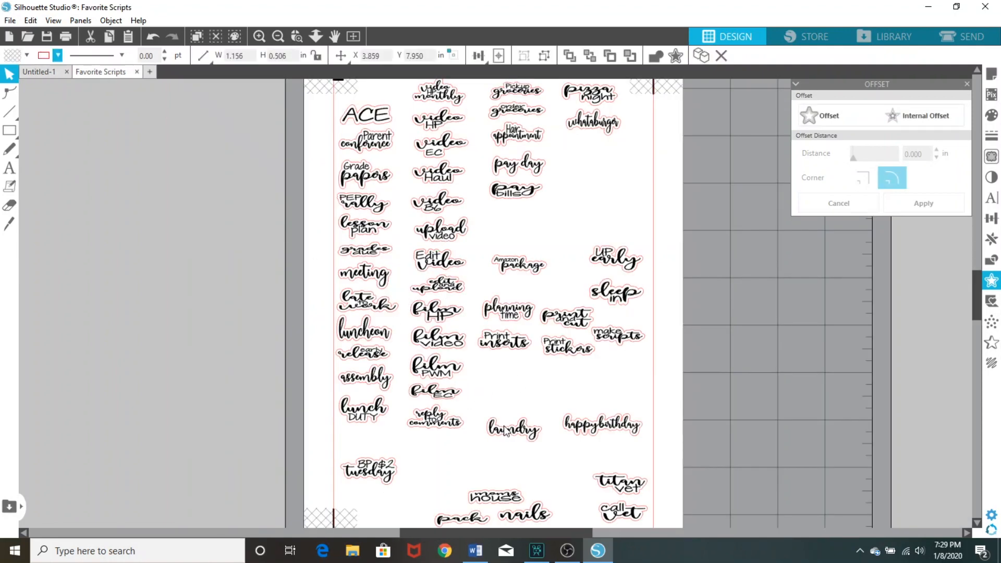
left_click(537, 150)
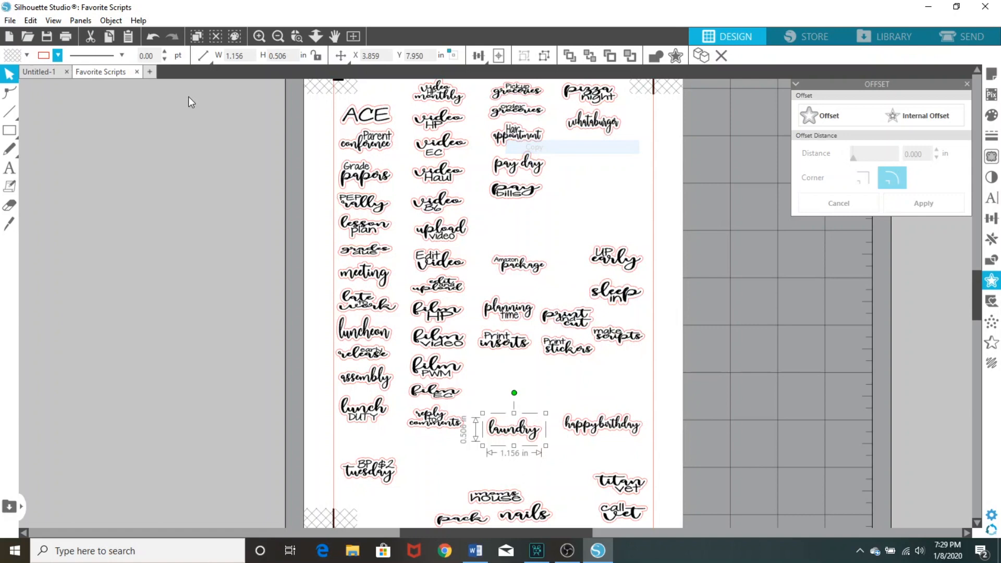
left_click(46, 71)
right_click(543, 353)
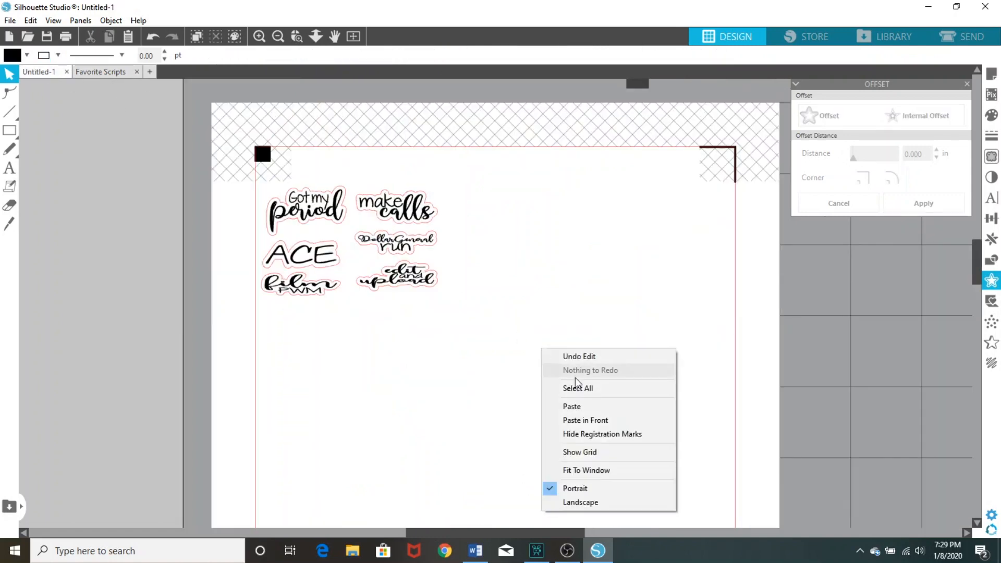
left_click(587, 409)
left_click_drag(490, 338, 316, 320)
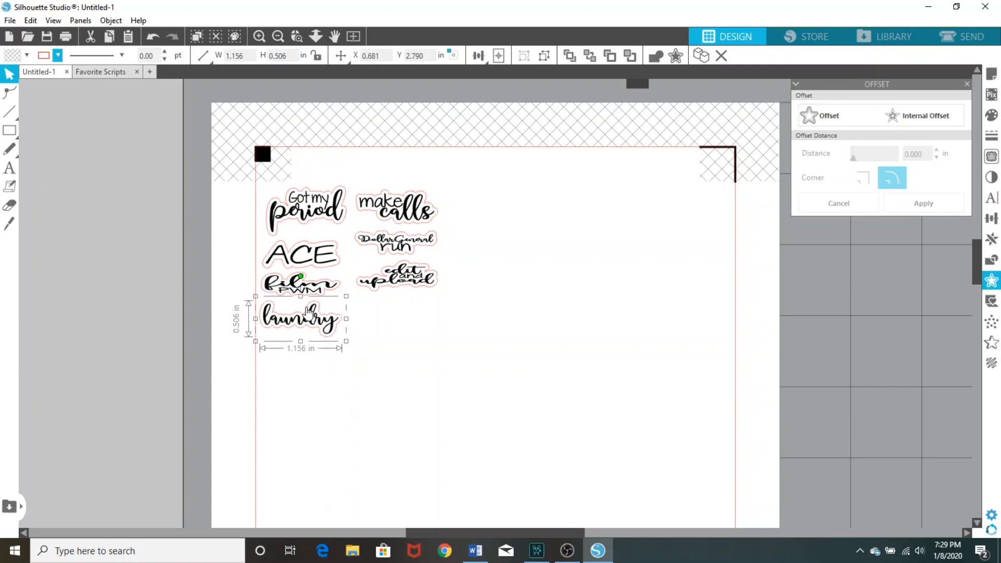
left_click_drag(310, 322, 313, 324)
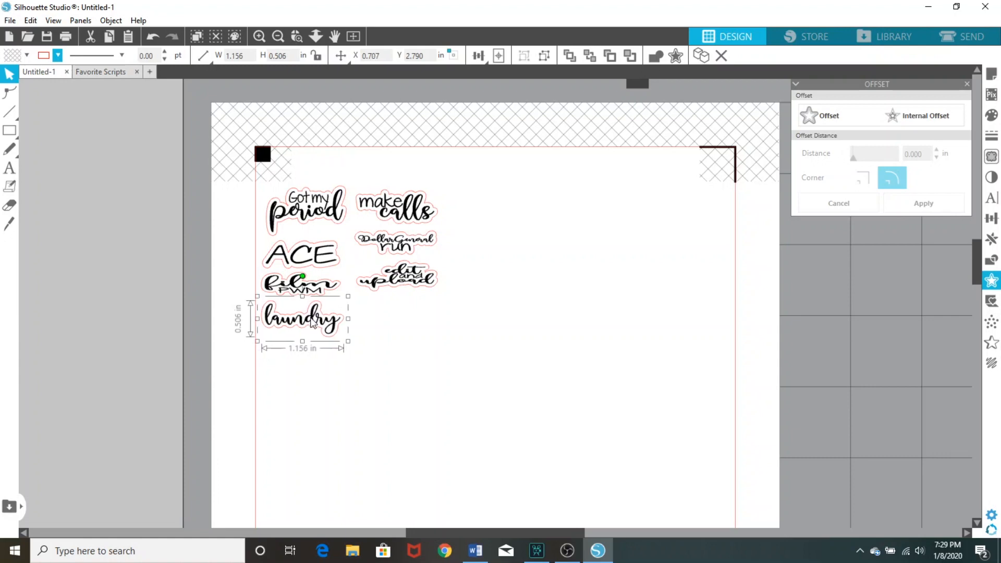
left_click(347, 424)
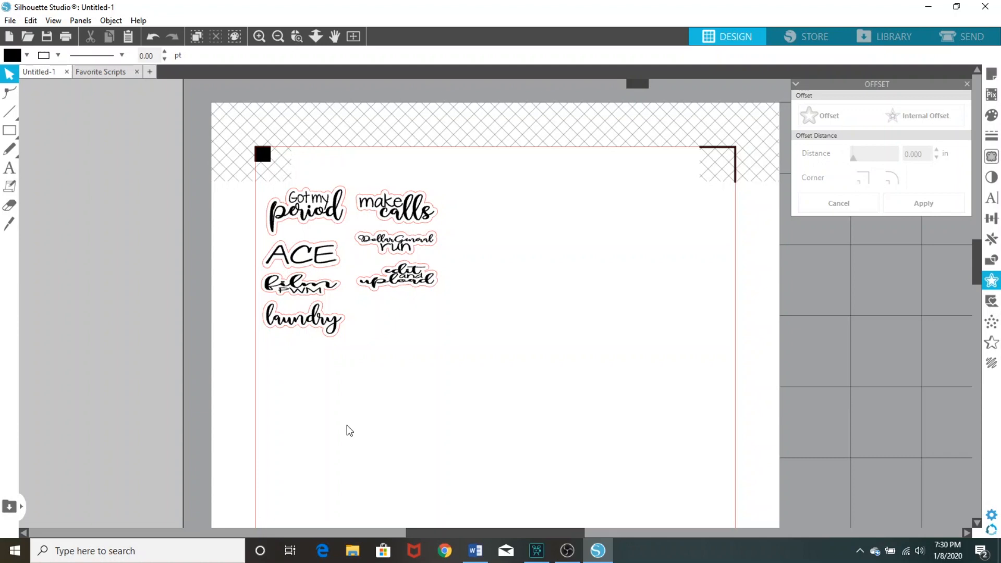
Add the last name as 72 pt Janda Everyday Casual text in the empty area below and to the right of the stickers
left_click(10, 170)
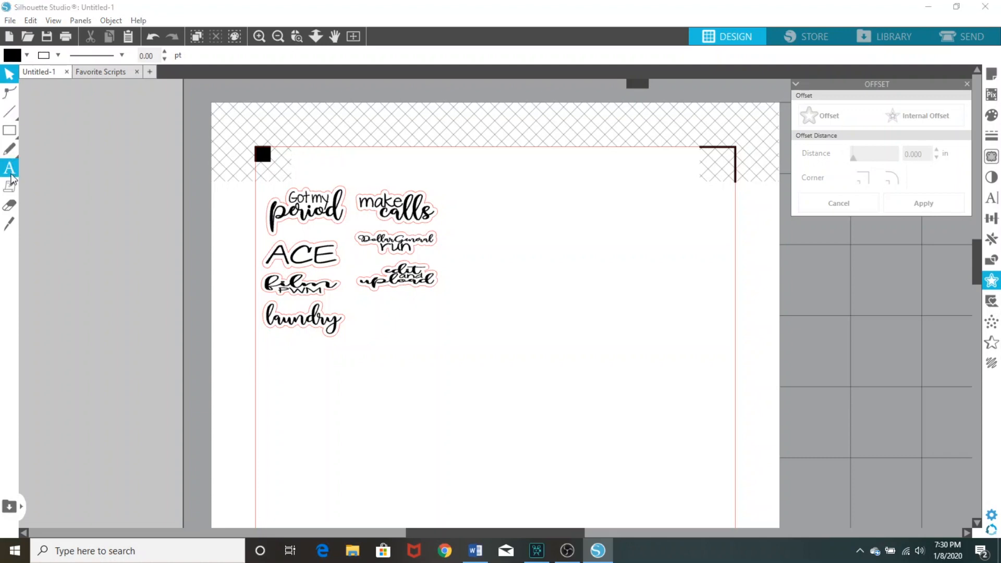
left_click(460, 388)
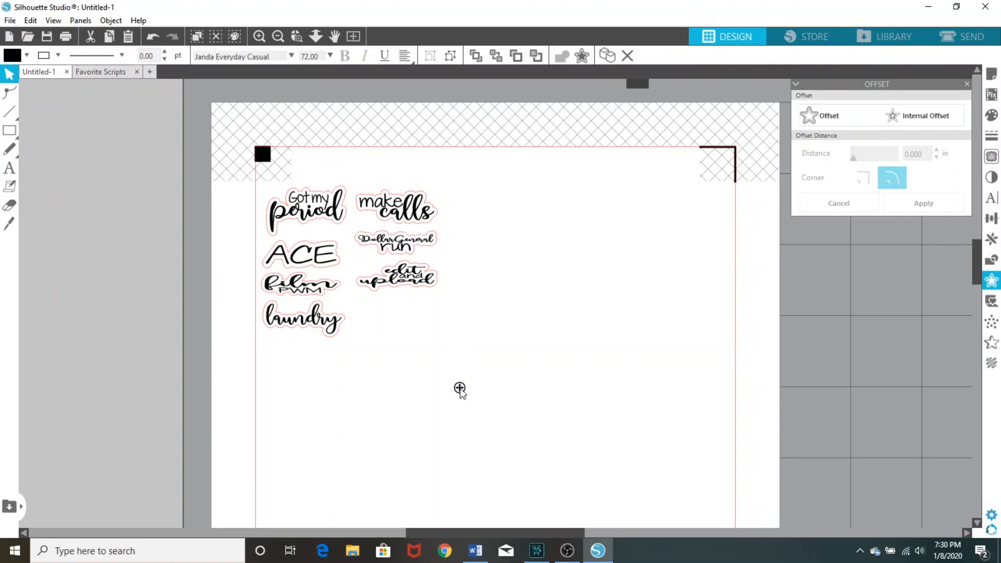
type("Ryan")
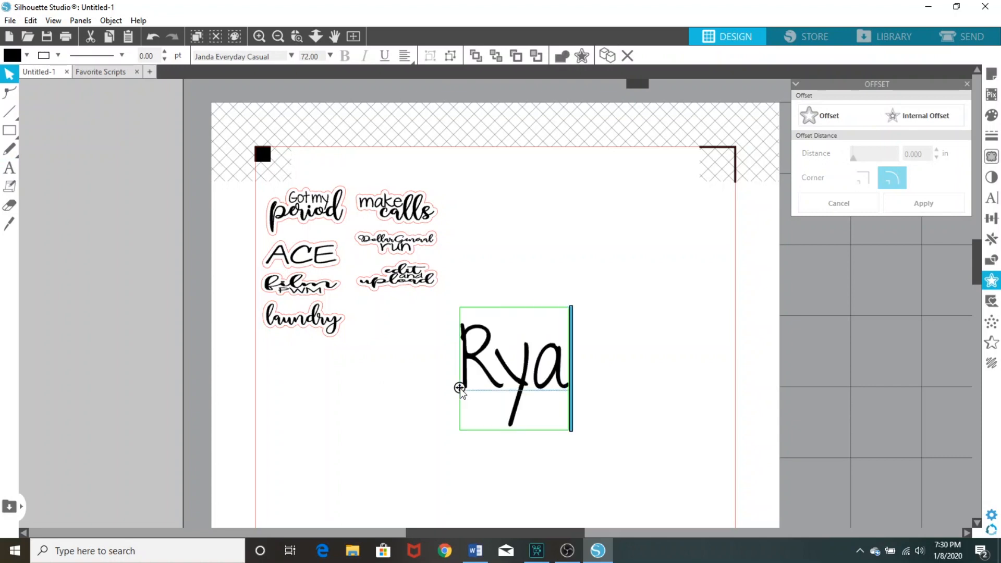
Add the first name in lowercase as a separate 72 pt Adinda text between "laundry" and the last name
left_click(9, 175)
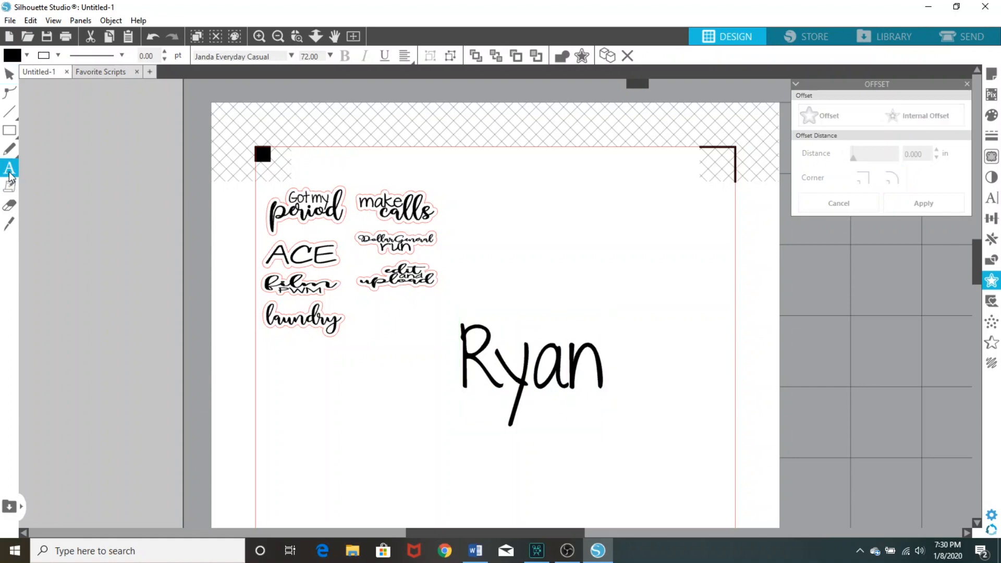
left_click(291, 57)
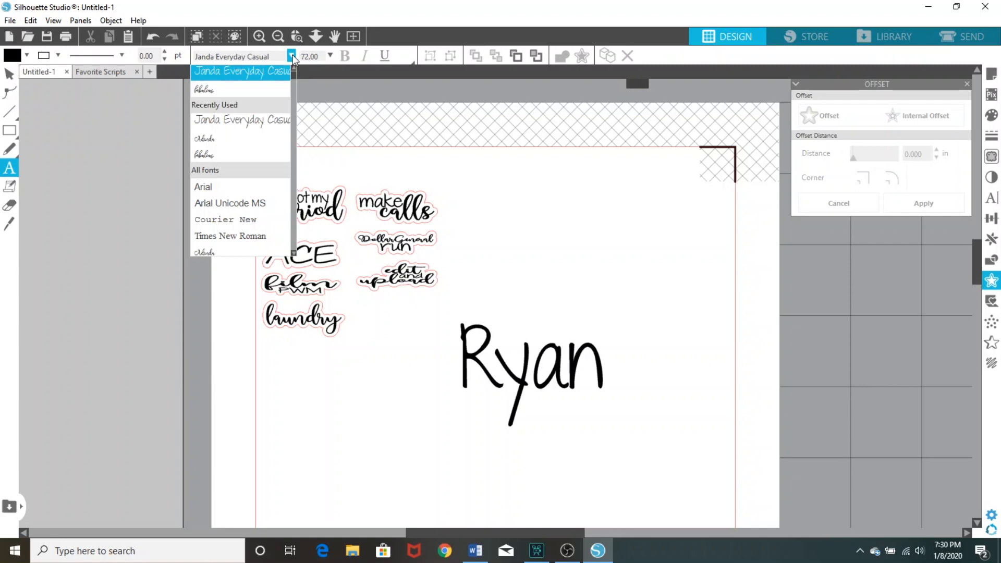
left_click(204, 138)
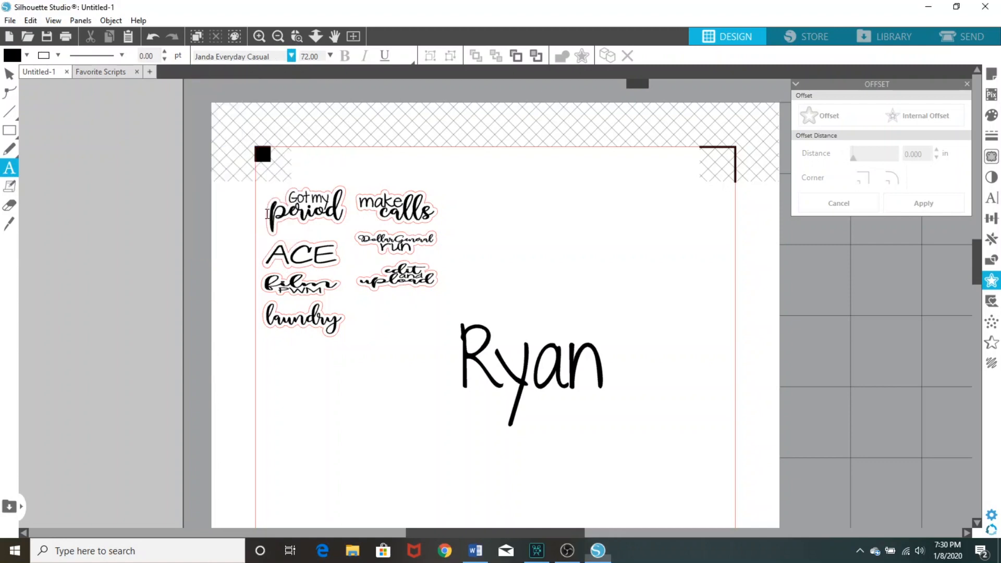
left_click(352, 360)
type("jack")
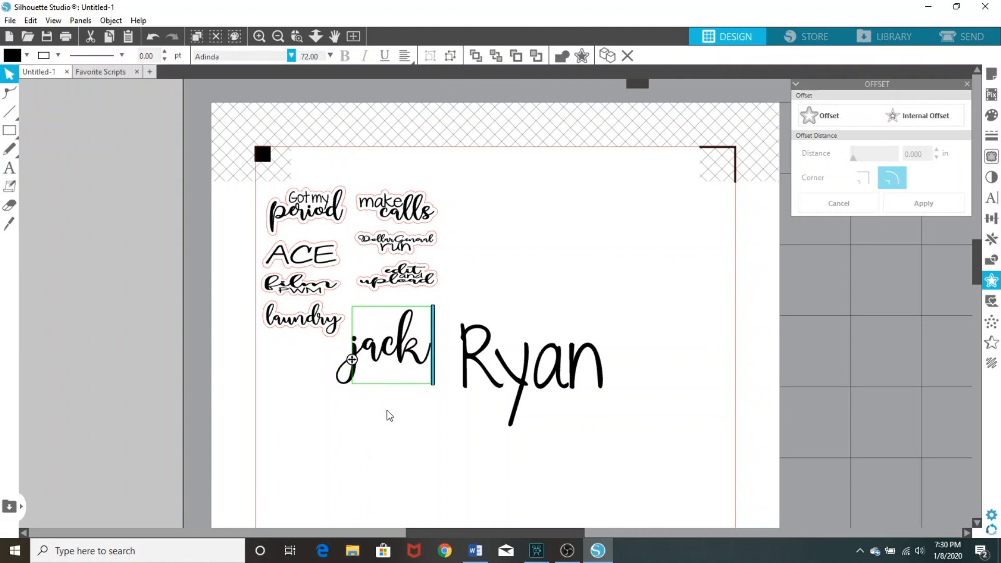
Change the font of the whole first-name text, including its initial letter, to Janda Everyday Casual
left_click_drag(431, 359, 362, 360)
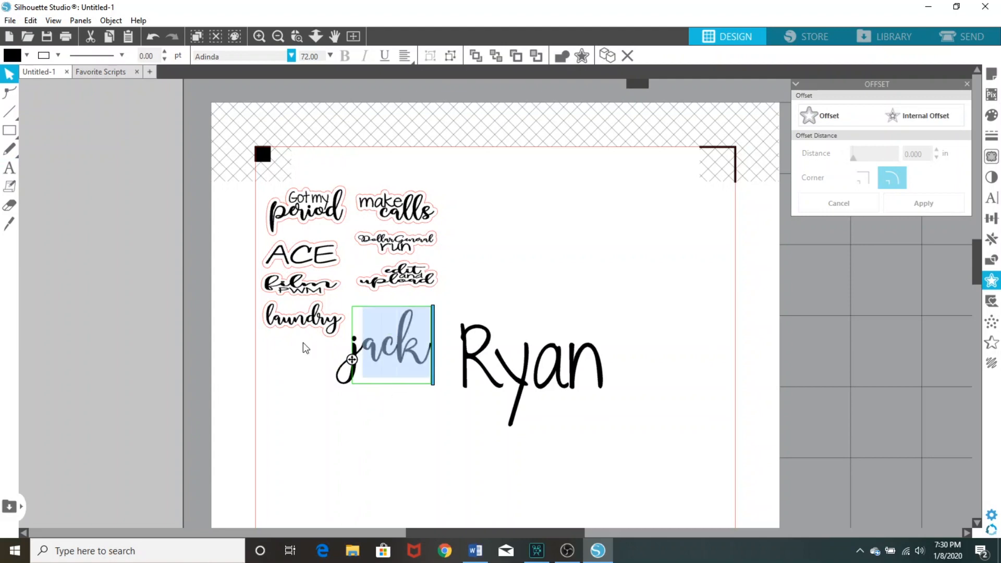
left_click(291, 58)
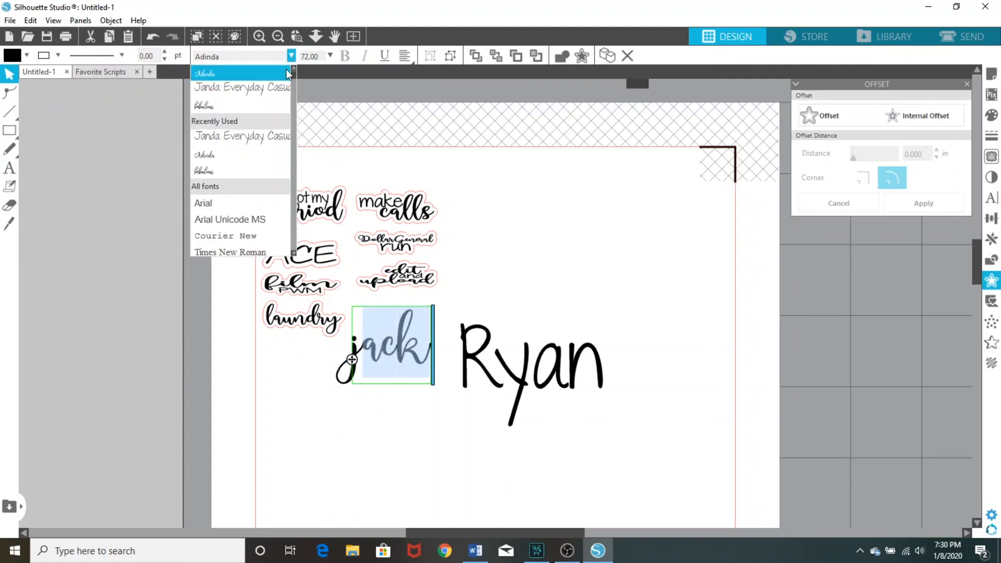
left_click(268, 90)
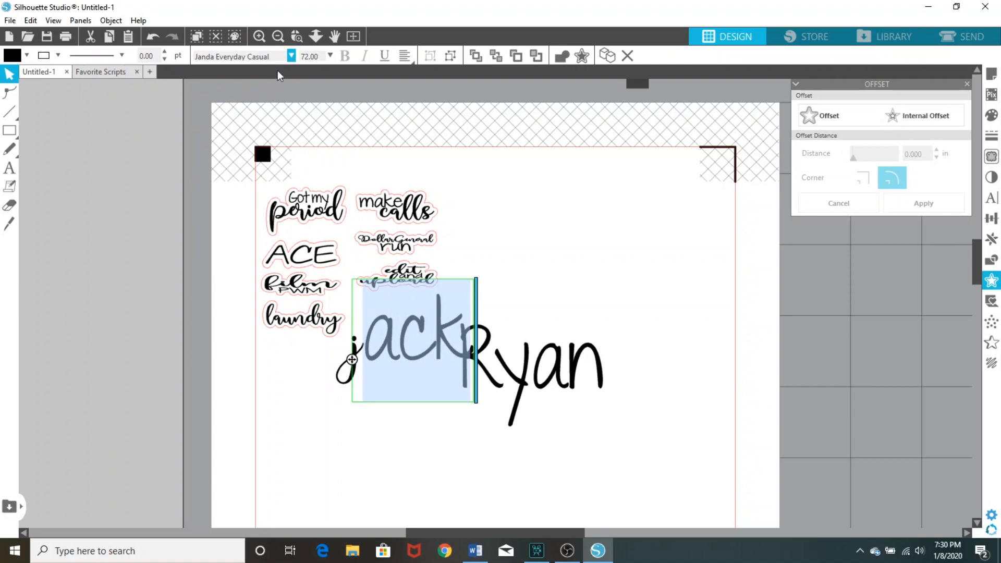
left_click_drag(460, 360, 324, 355)
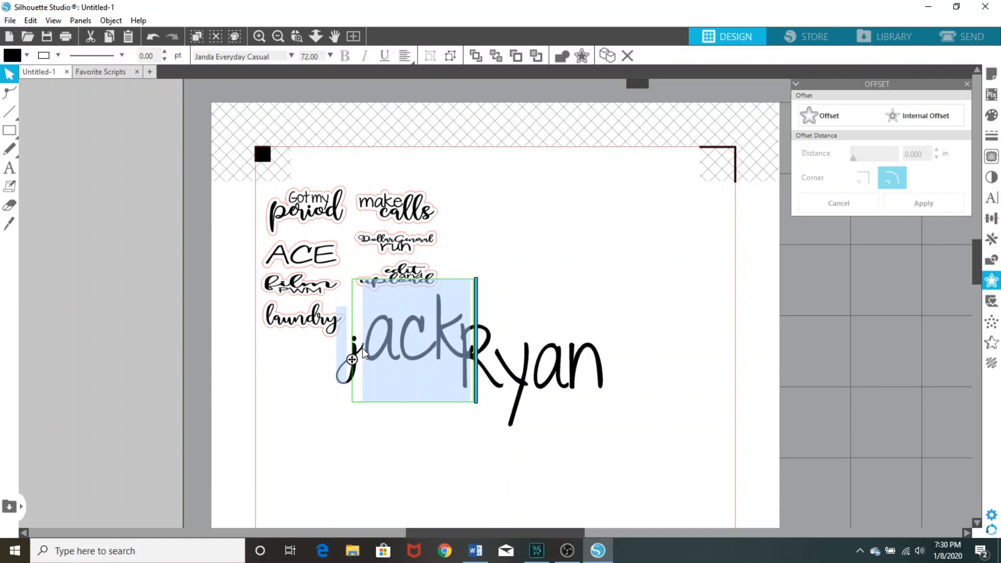
left_click(292, 56)
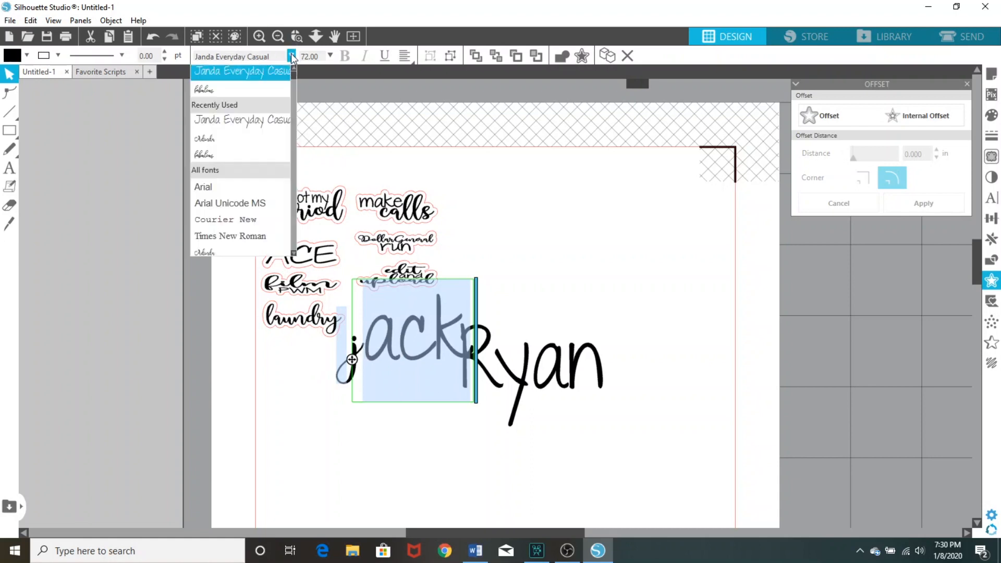
left_click(268, 73)
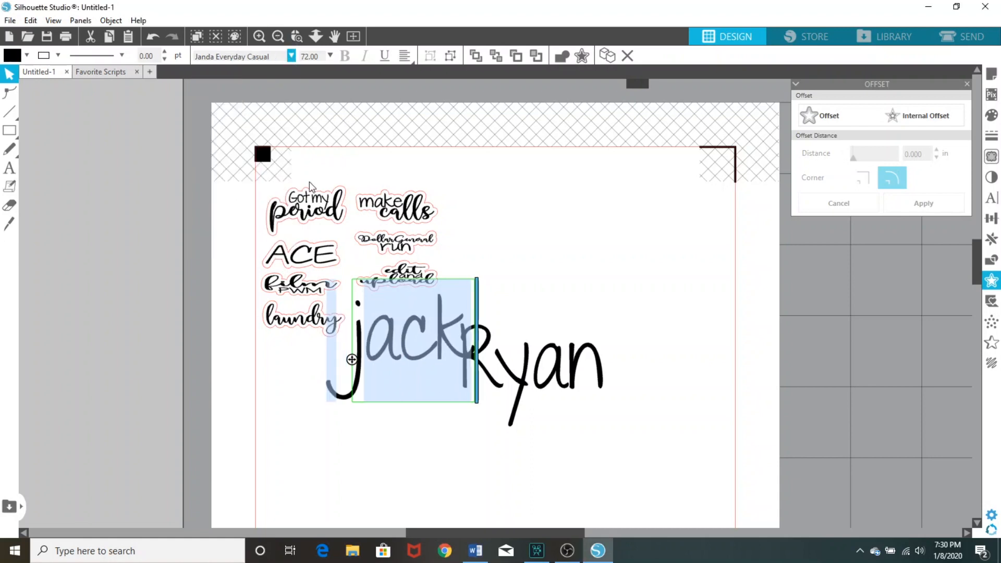
left_click(465, 466)
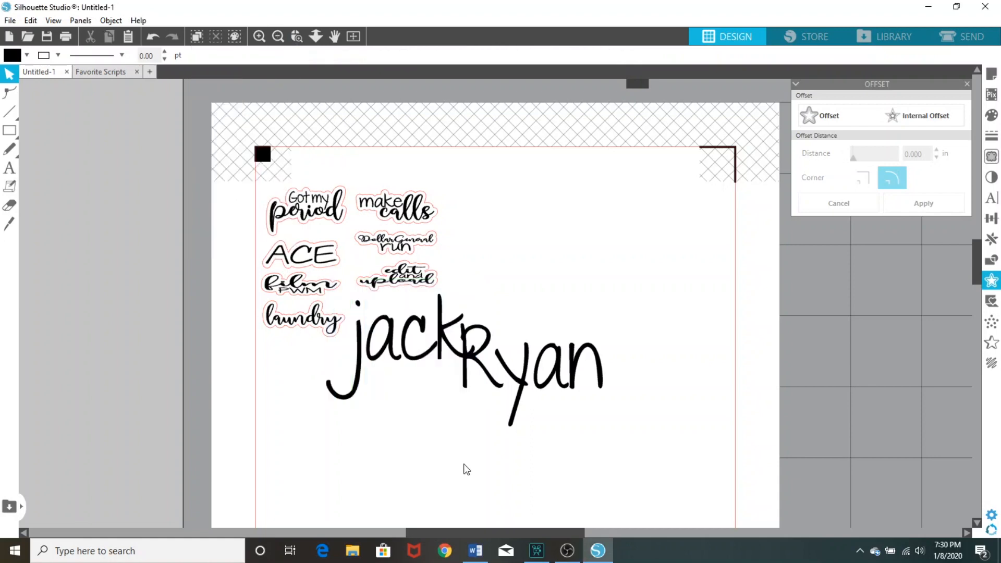
Change the font of the whole last-name text to Adinda
left_click(597, 386)
double_click(606, 376)
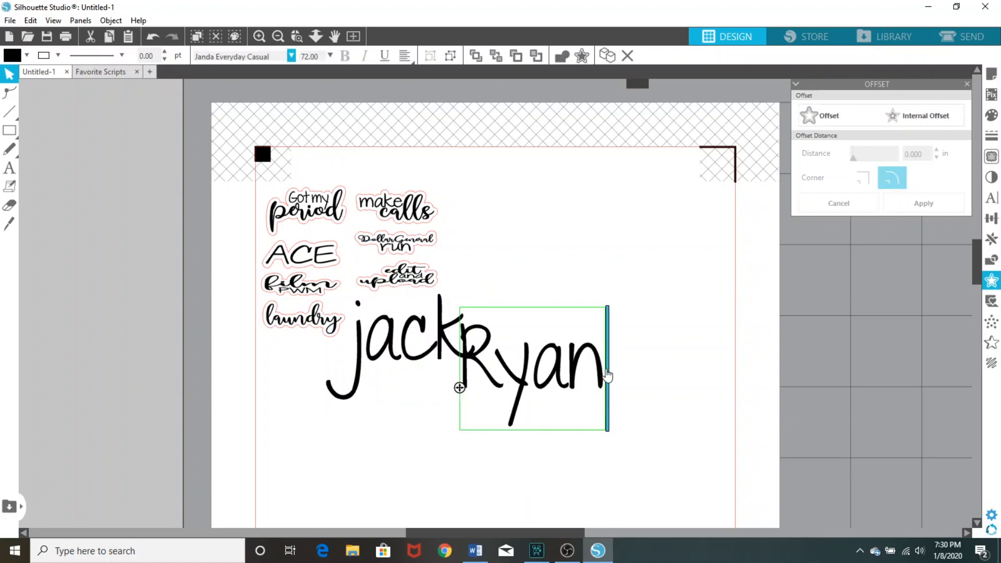
left_click_drag(606, 376, 450, 386)
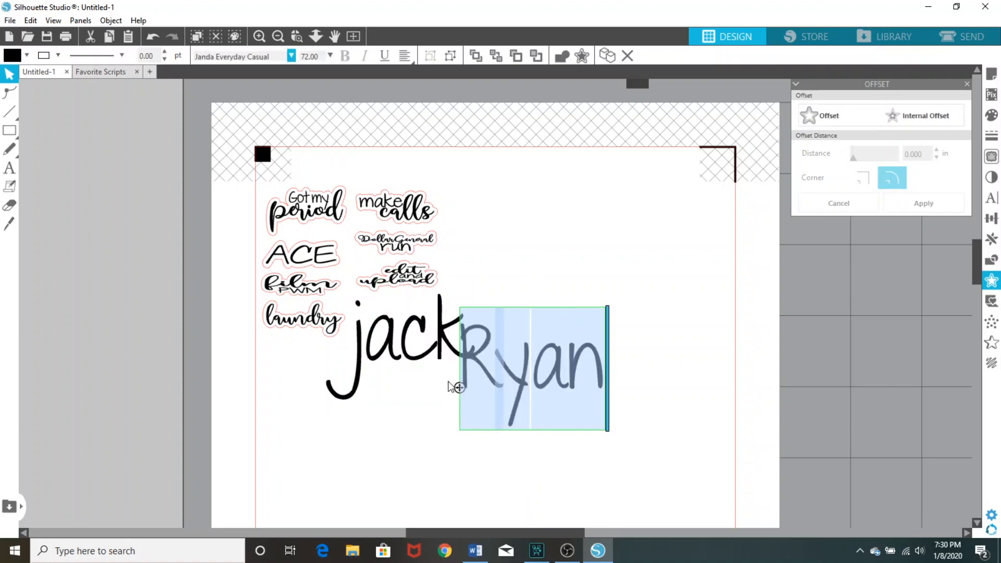
left_click(291, 56)
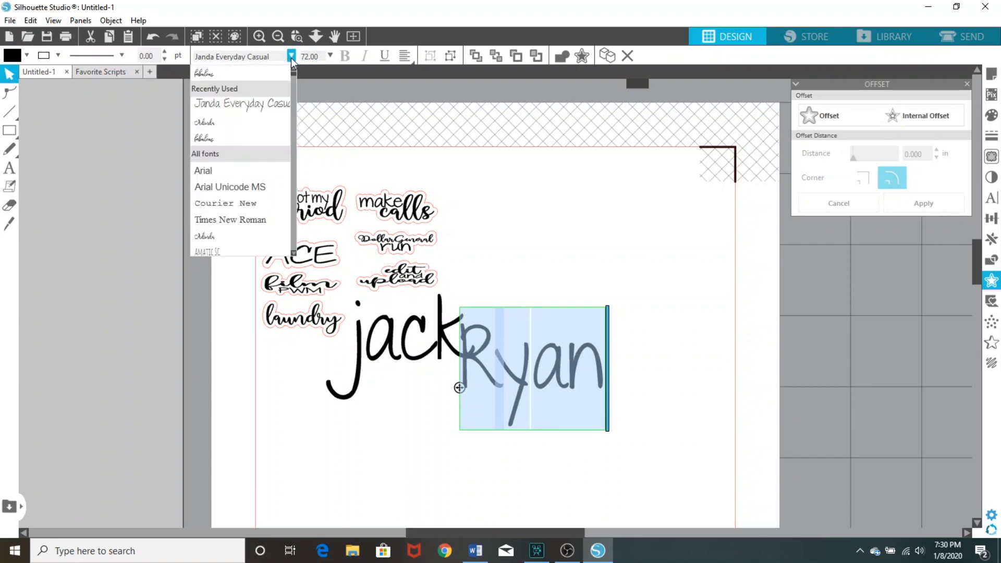
left_click(257, 121)
left_click(393, 416)
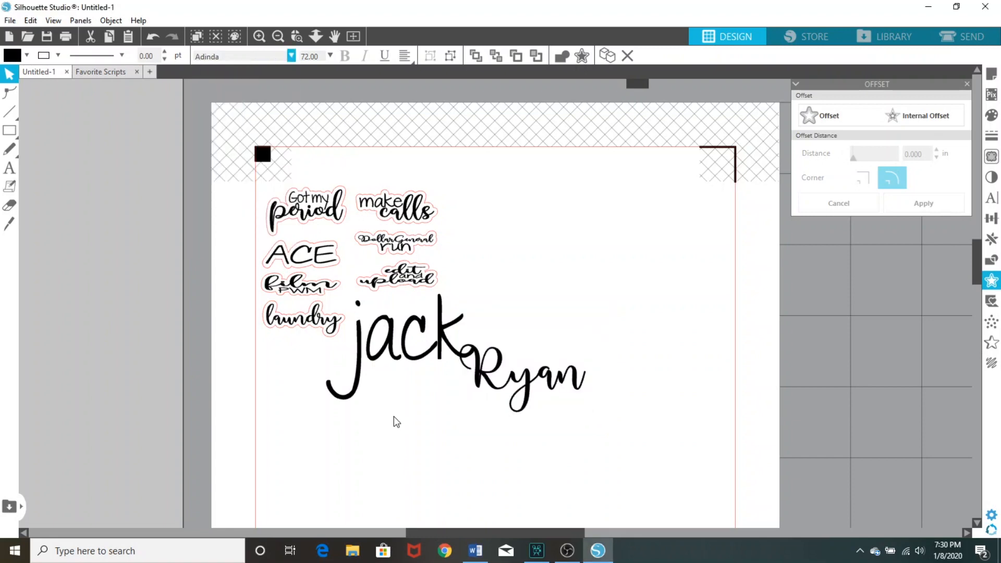
Replace the lowercase initial of the first-name text with a capital letter
left_click(365, 354)
double_click(365, 354)
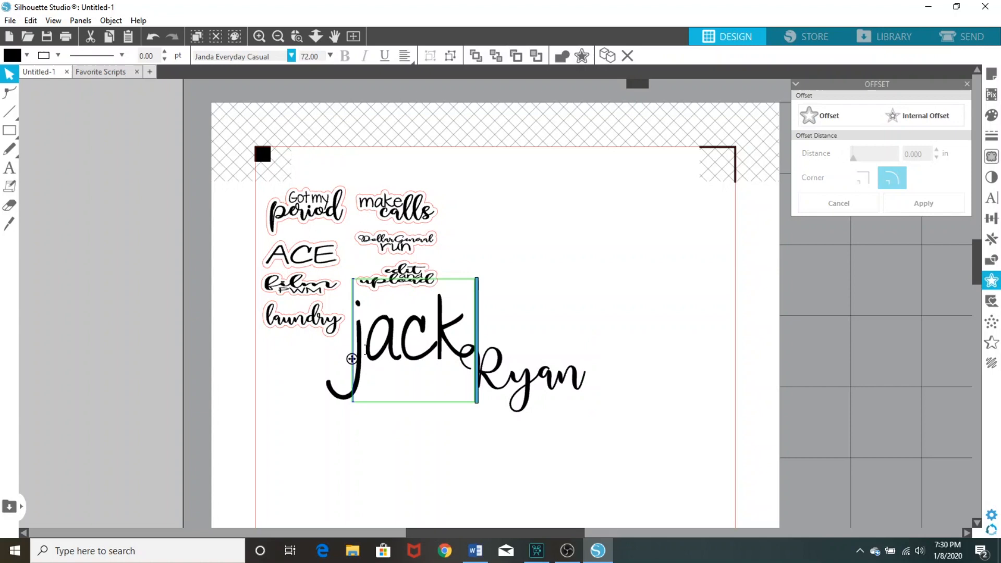
key("BackSpace")
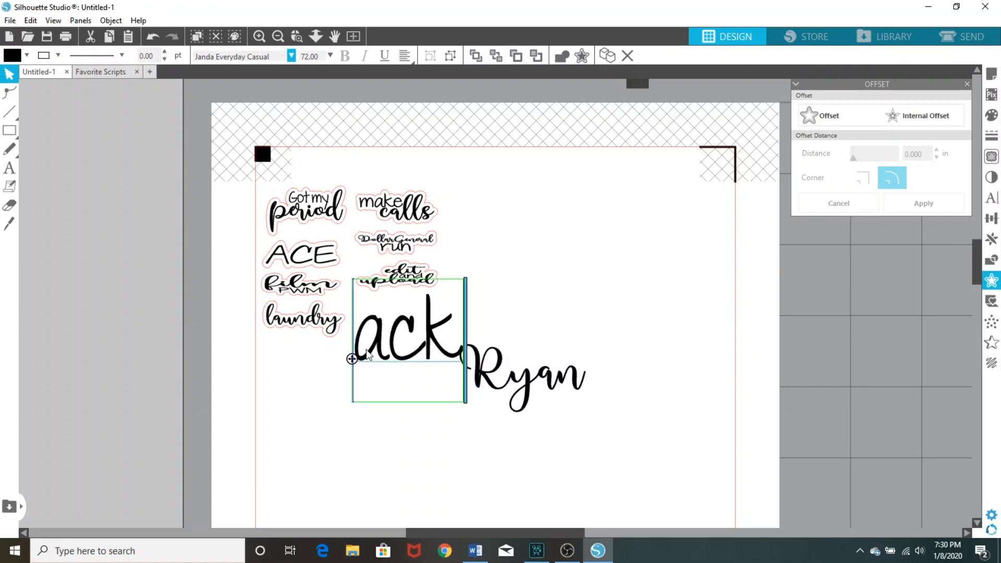
type("J")
left_click(466, 481)
Shrink the first-name text to about 1.18 in wide and place it just above the lowercase letters of the last name
left_click(425, 358)
left_click_drag(511, 415, 437, 349)
left_click_drag(395, 315, 549, 356)
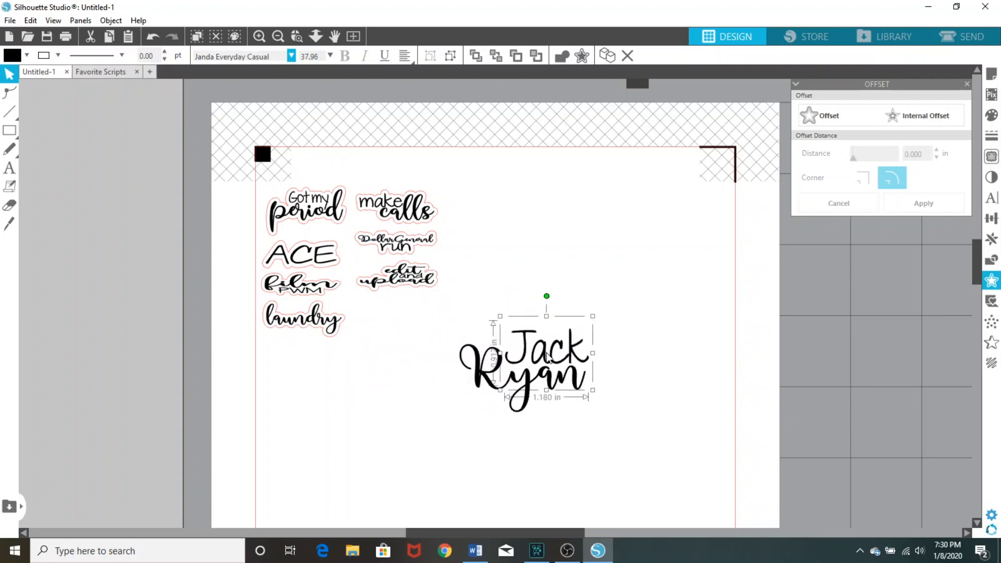
Group the first and last names and resize the group to about 1.033 in wide by 0.571 in high
left_click_drag(535, 450, 532, 342)
right_click(532, 341)
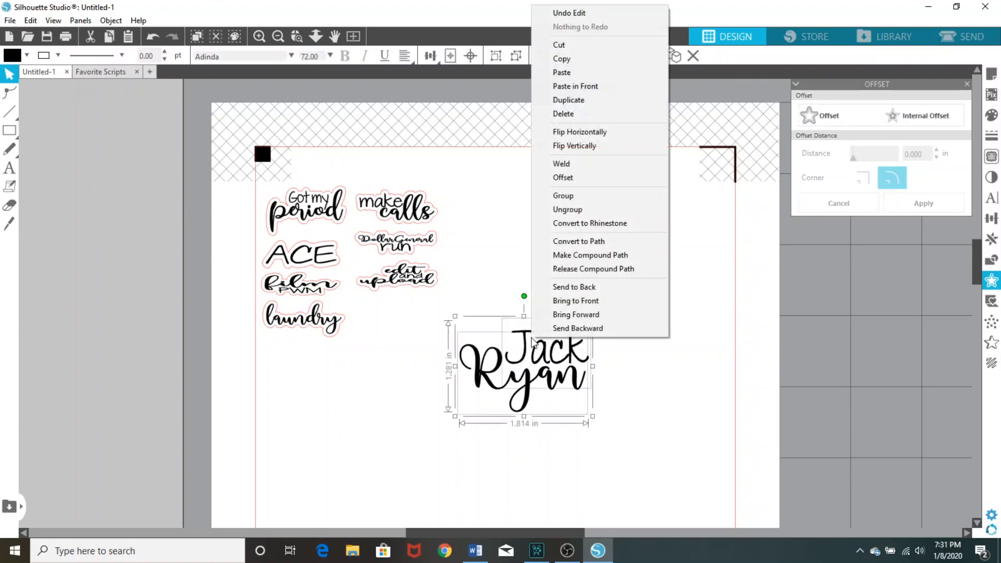
left_click(561, 196)
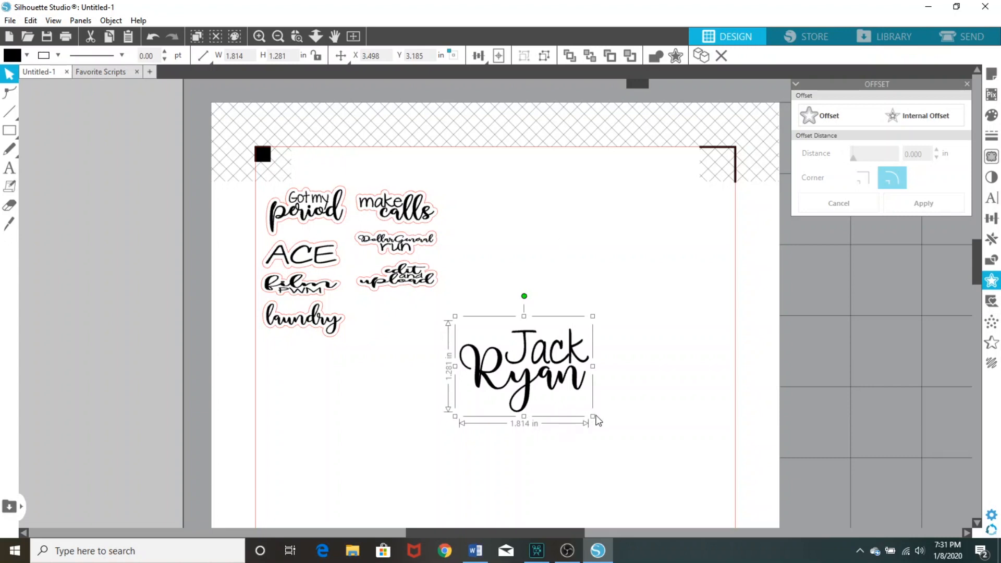
left_click_drag(593, 417, 541, 378)
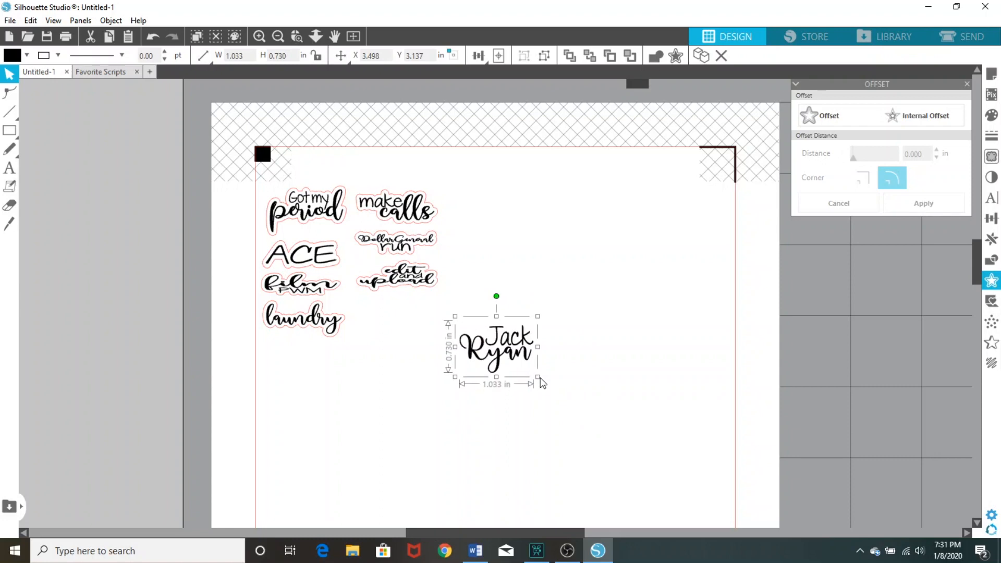
left_click_drag(496, 376, 497, 368)
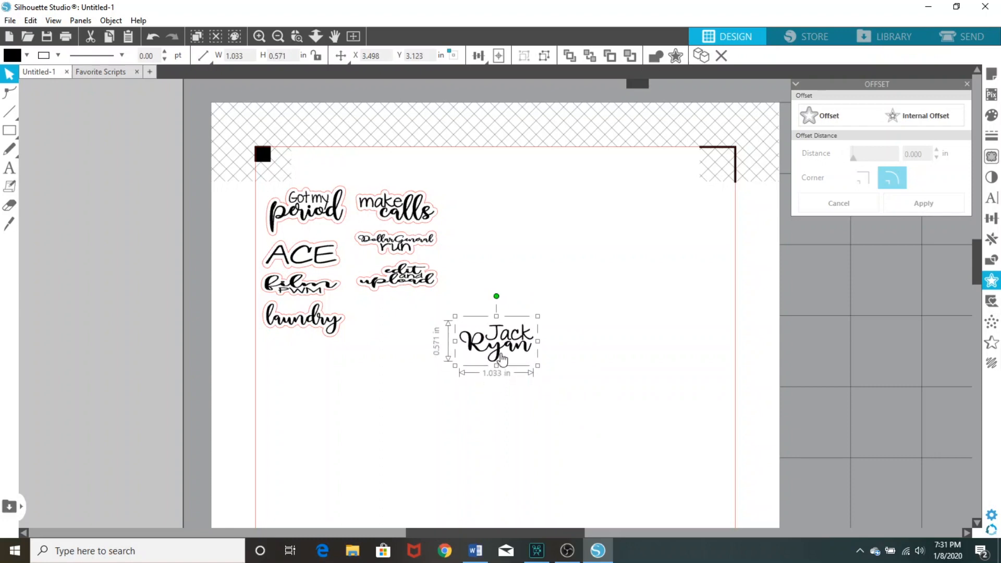
Add a 0.050 in offset around the name design and set its line color to red
right_click(503, 345)
left_click(546, 184)
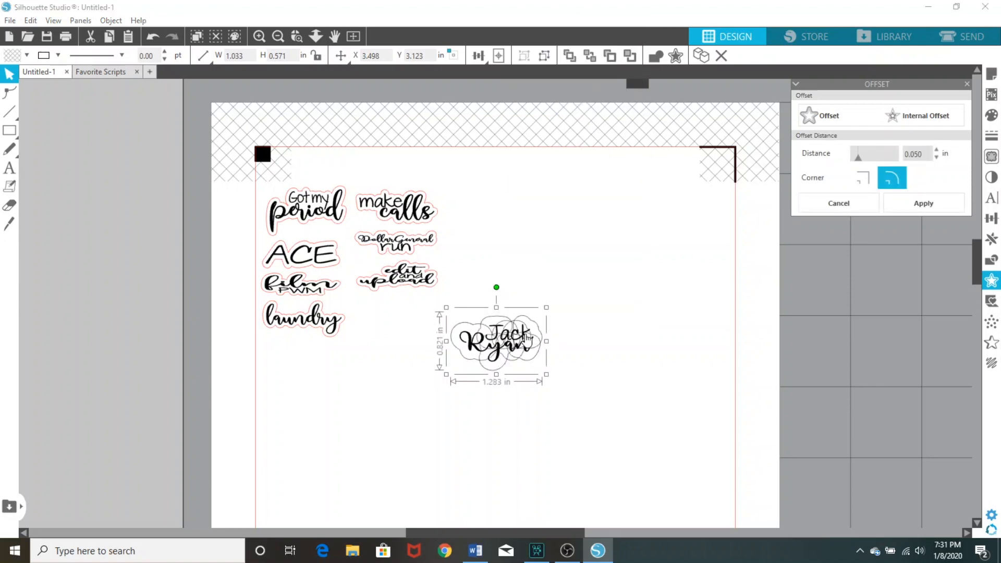
left_click(58, 56)
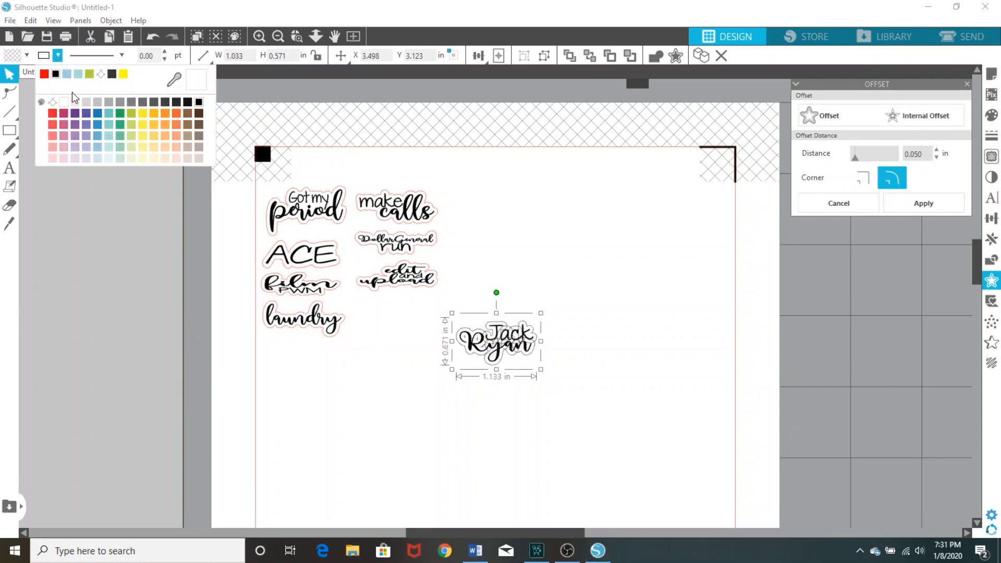
left_click(44, 74)
left_click(402, 375)
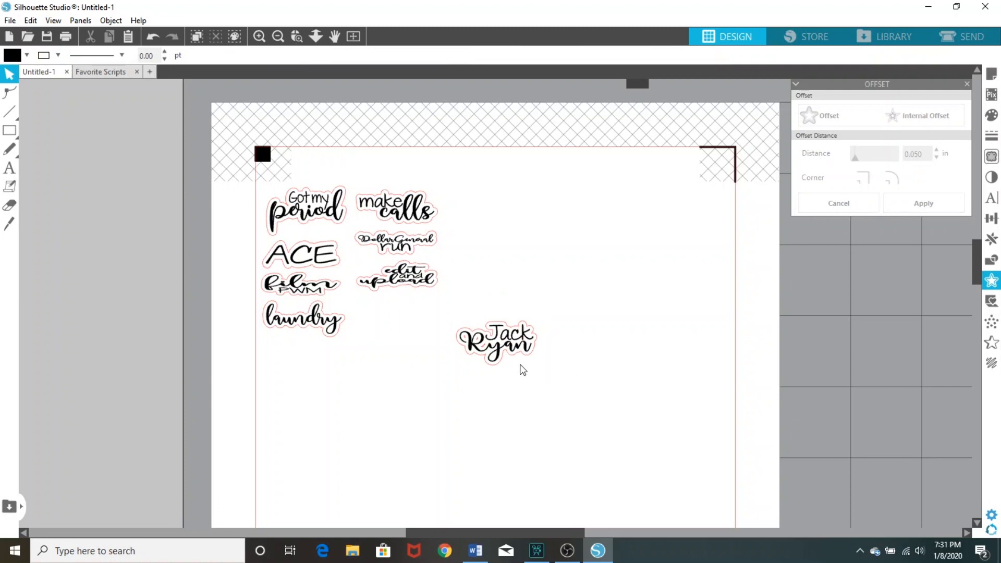
Delete a point from the name sticker's red offset outline near the descender of the last name
double_click(518, 359)
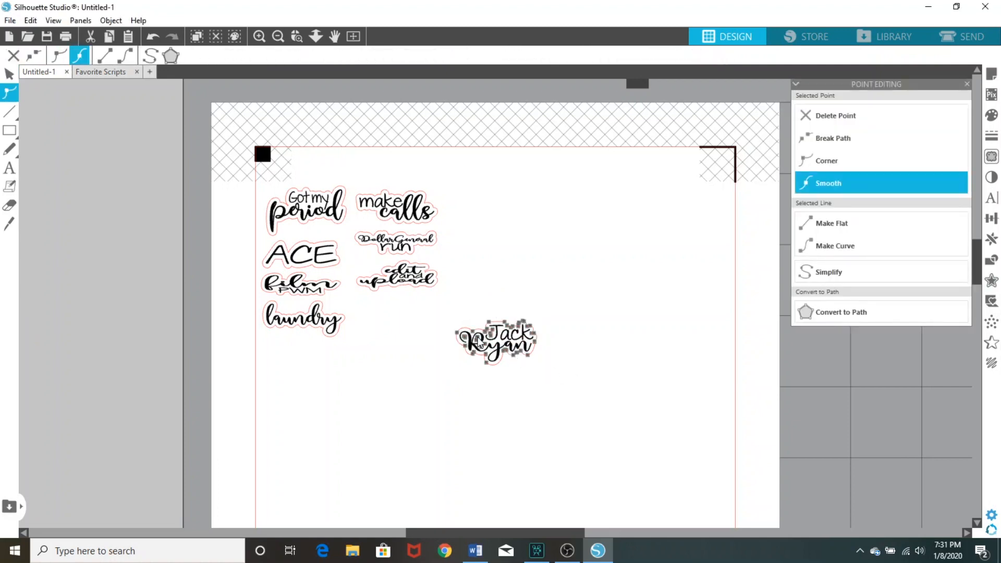
left_click(485, 359)
left_click(486, 347)
key("Delete")
left_click(465, 337)
left_click(518, 365)
double_click(527, 377)
Group the name design with its red offset and place it beside "laundry", directly below "edit and upload"
left_click(509, 348)
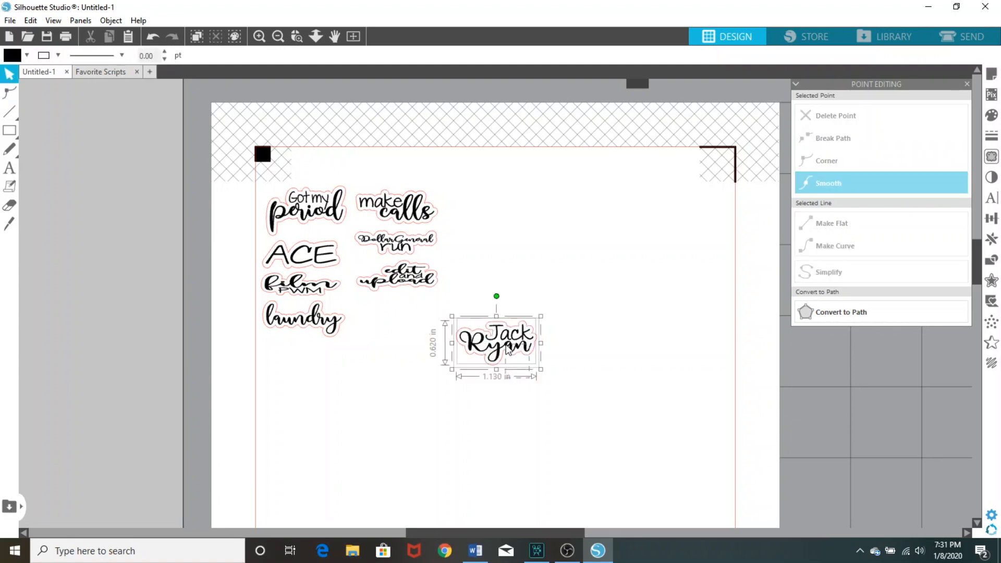
right_click(508, 348)
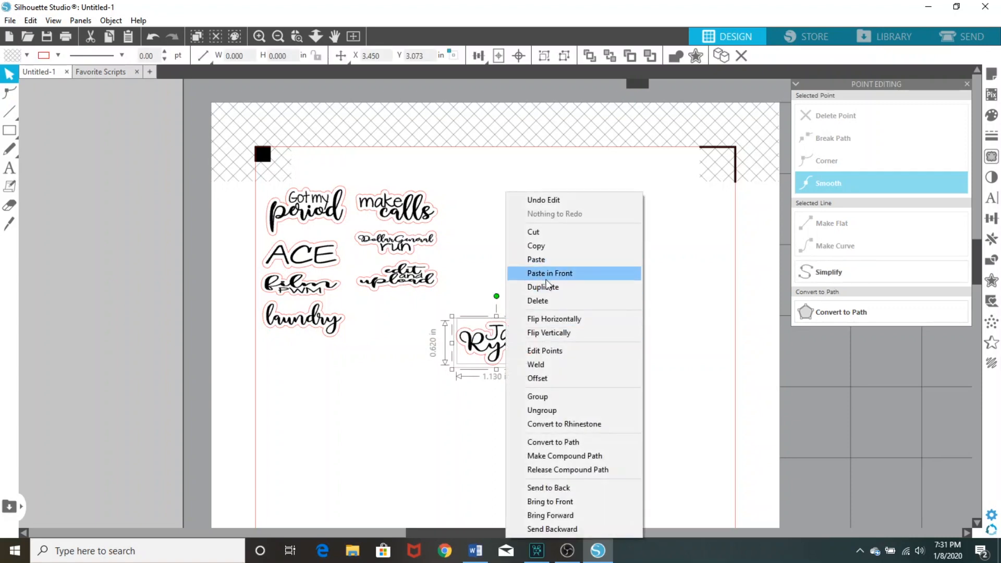
left_click(544, 400)
left_click_drag(463, 357, 420, 318)
left_click(652, 284)
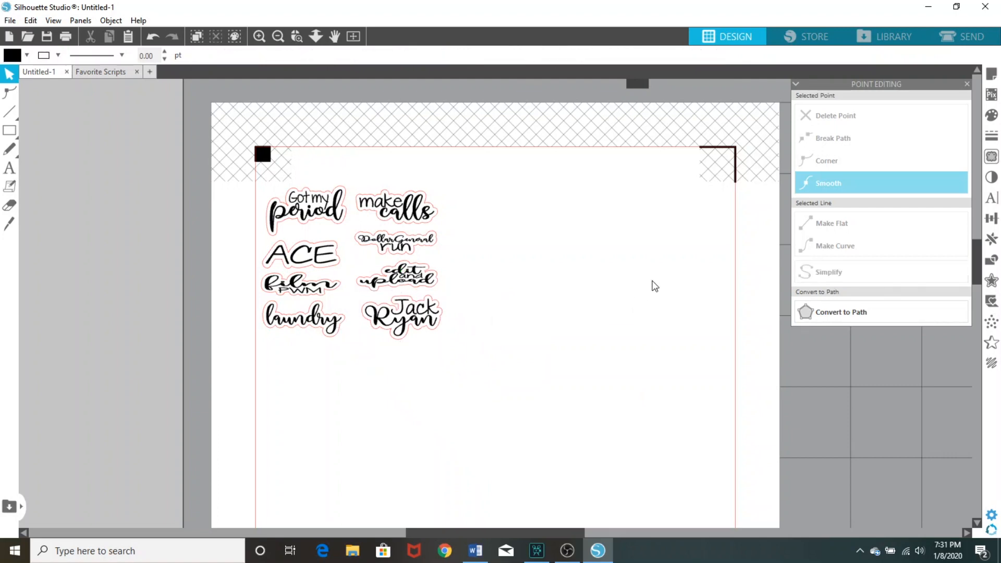
Copy the "make scripts" sticker from Favorite Scripts into Untitled-1 and place it directly below "laundry"
left_click(128, 73)
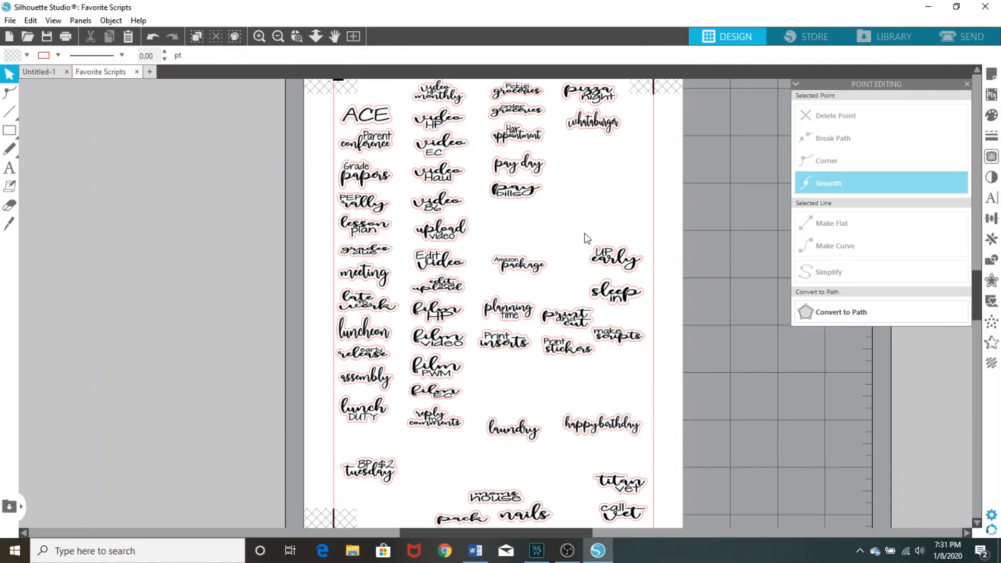
right_click(618, 336)
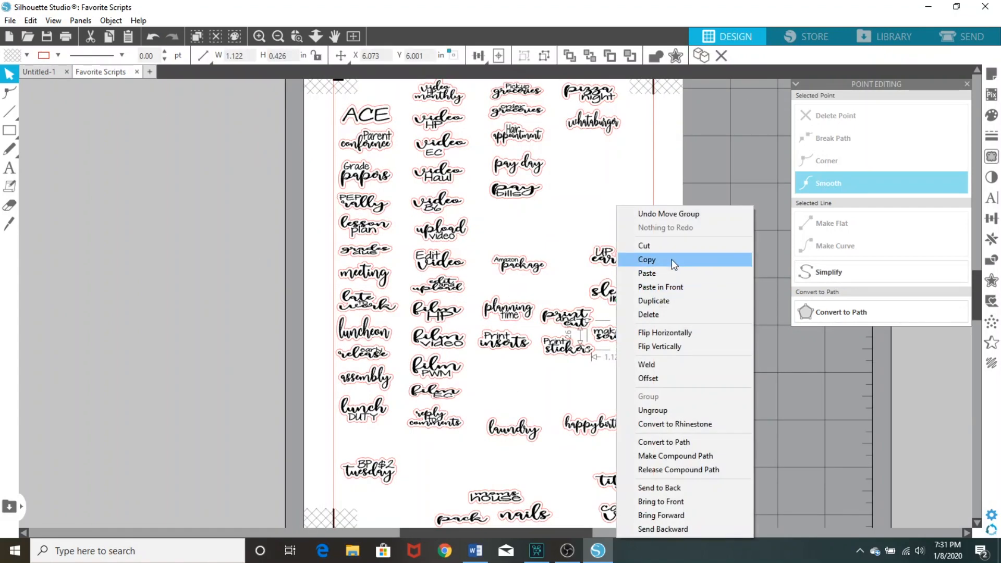
left_click(647, 259)
left_click(43, 71)
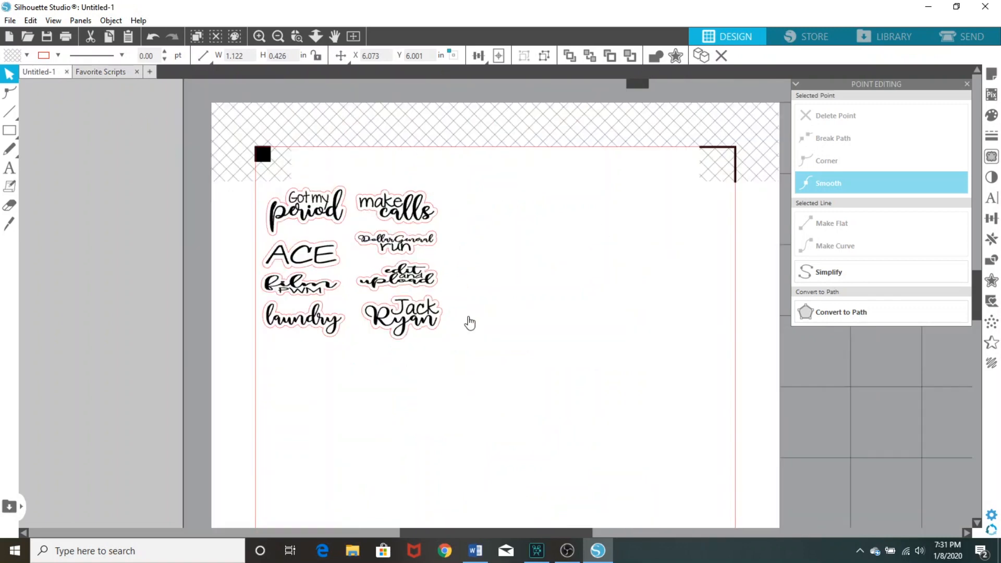
right_click(522, 327)
left_click(577, 379)
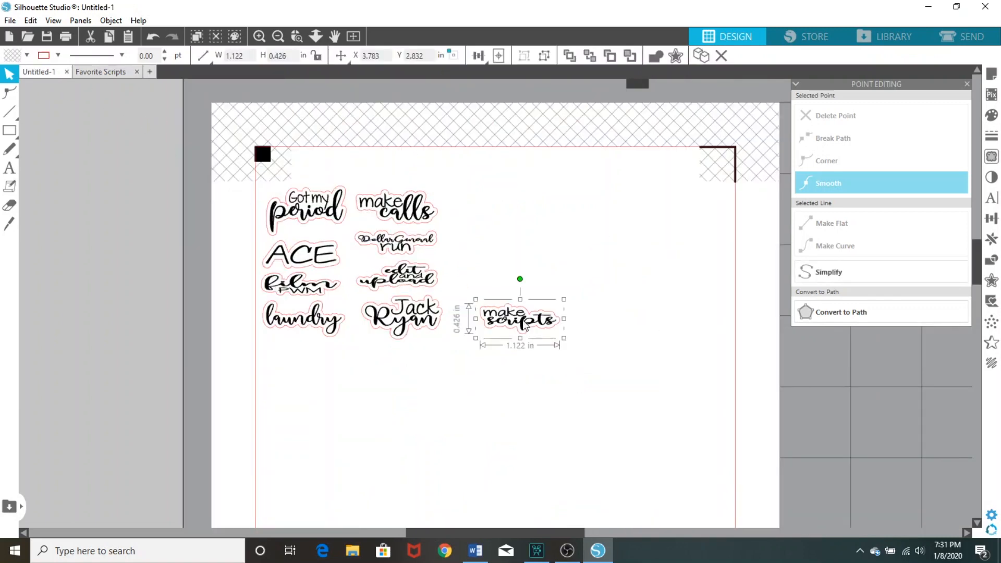
left_click_drag(524, 326, 514, 360)
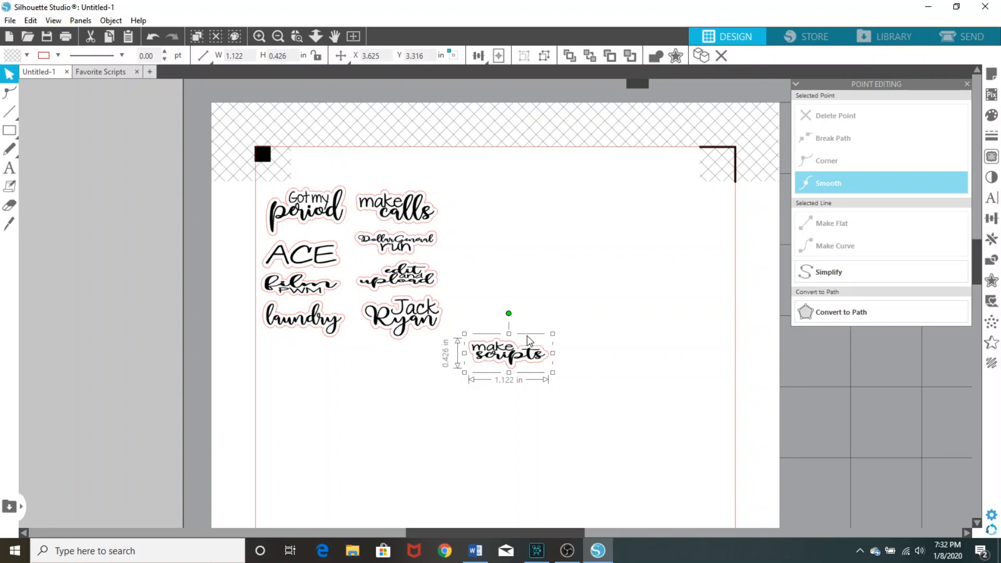
left_click_drag(514, 354, 308, 355)
left_click(484, 387)
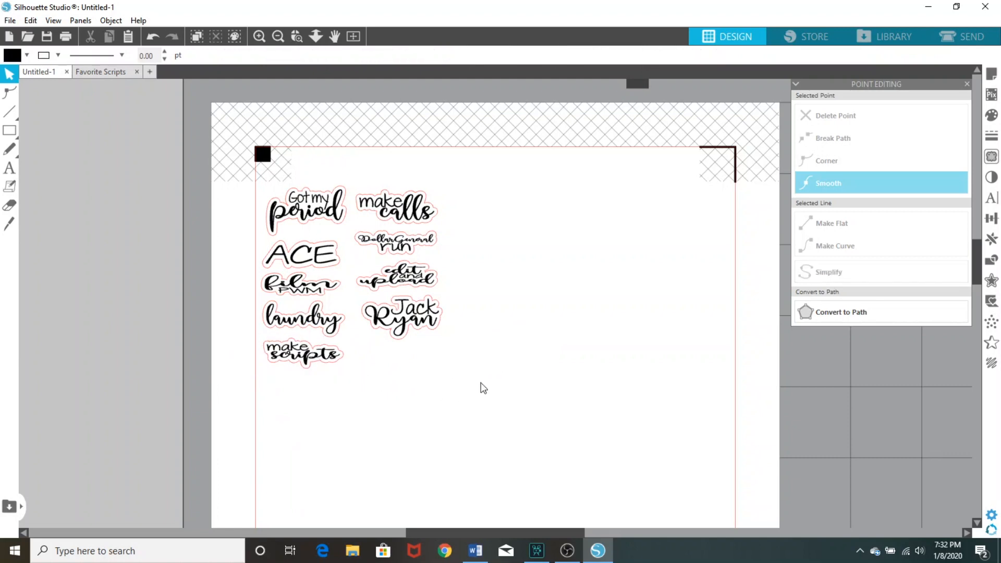
Copy the "video HP monthly" sticker from Favorite Scripts into Untitled-1 and place it directly below the name sticker
left_click(90, 72)
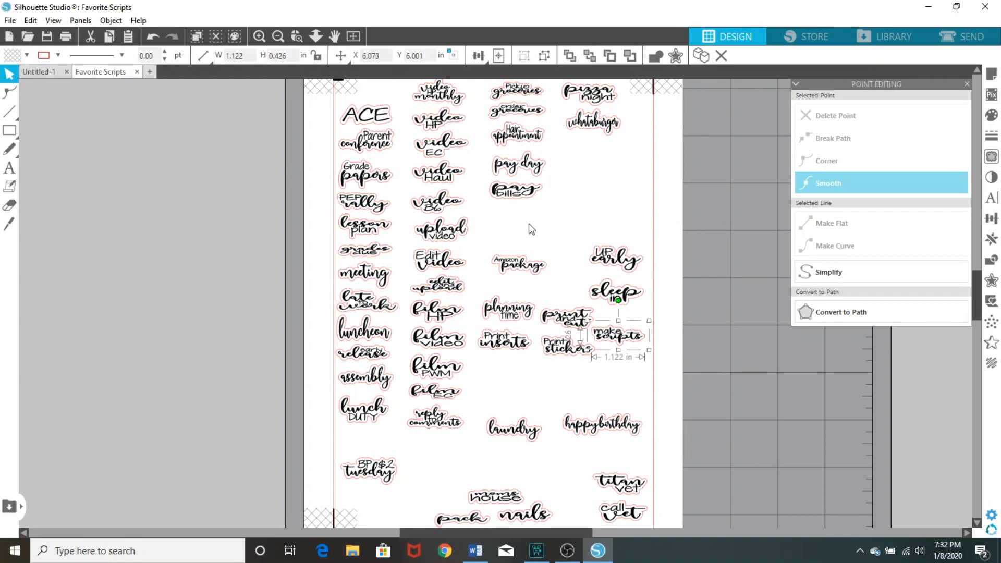
left_click(443, 95)
right_click(445, 95)
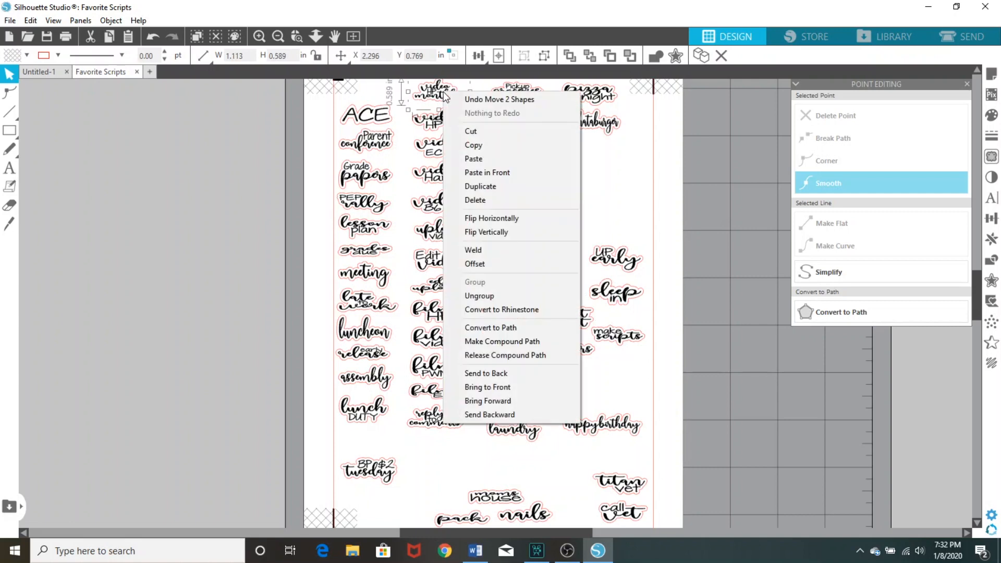
left_click(472, 149)
left_click(53, 70)
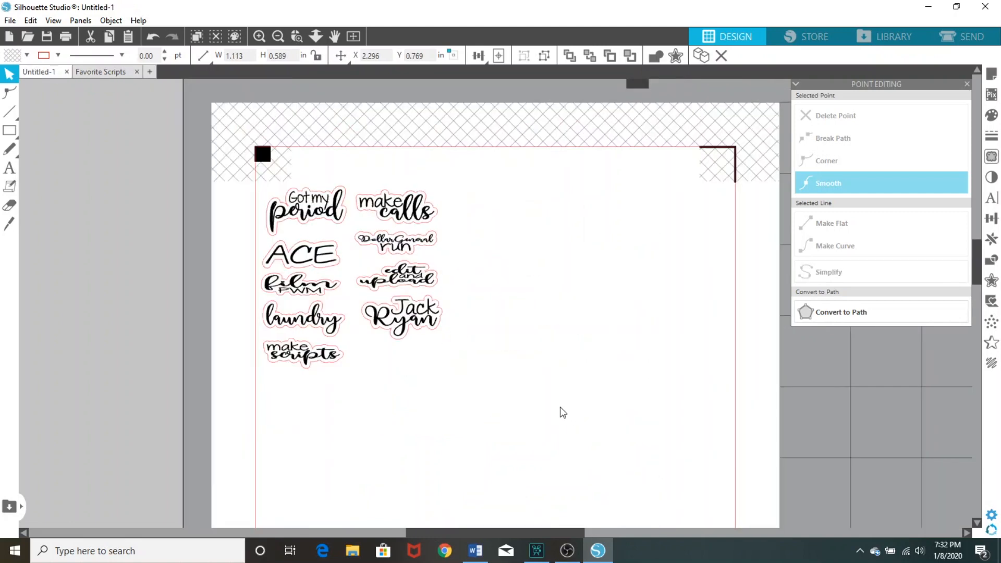
right_click(561, 412)
left_click(591, 304)
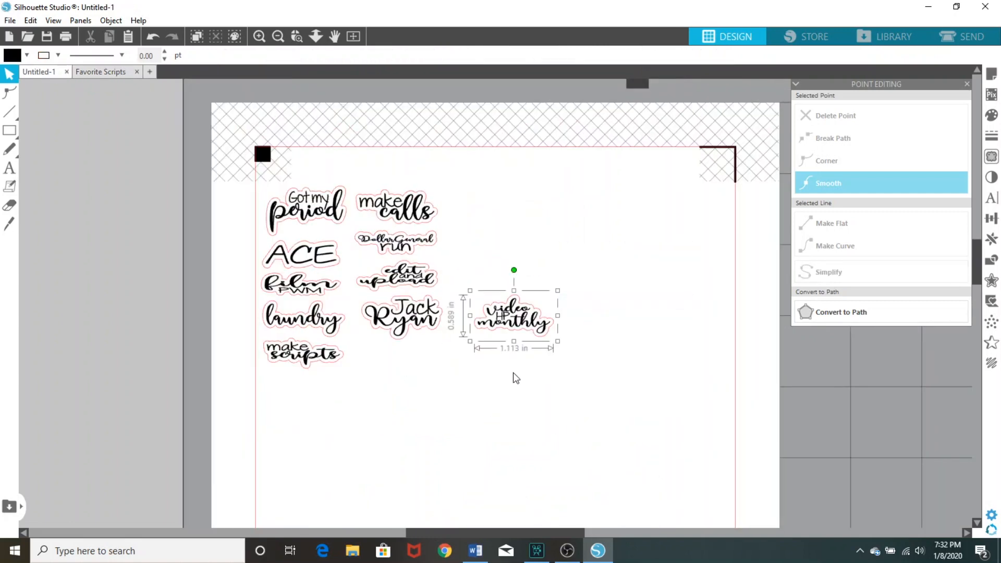
left_click_drag(504, 319, 395, 365)
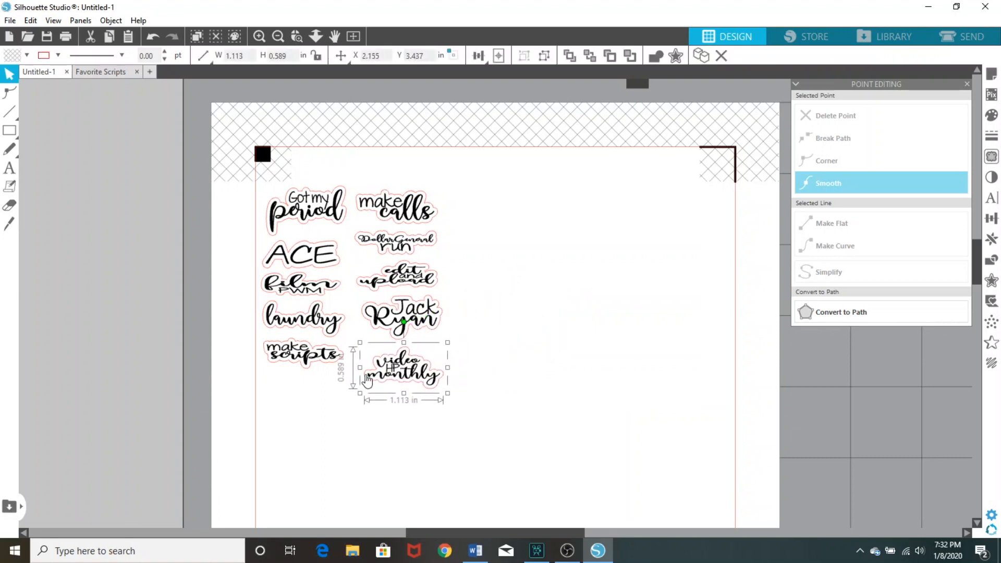
Left-align the first column of stickers, from "Got my period" to "make scripts", and space them evenly vertically
left_click_drag(308, 438, 294, 199)
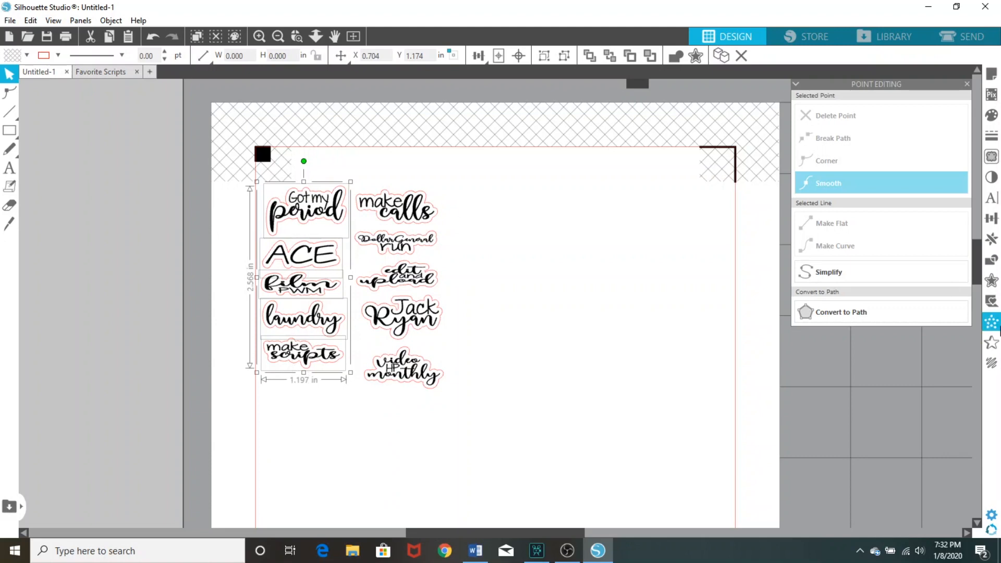
left_click(992, 223)
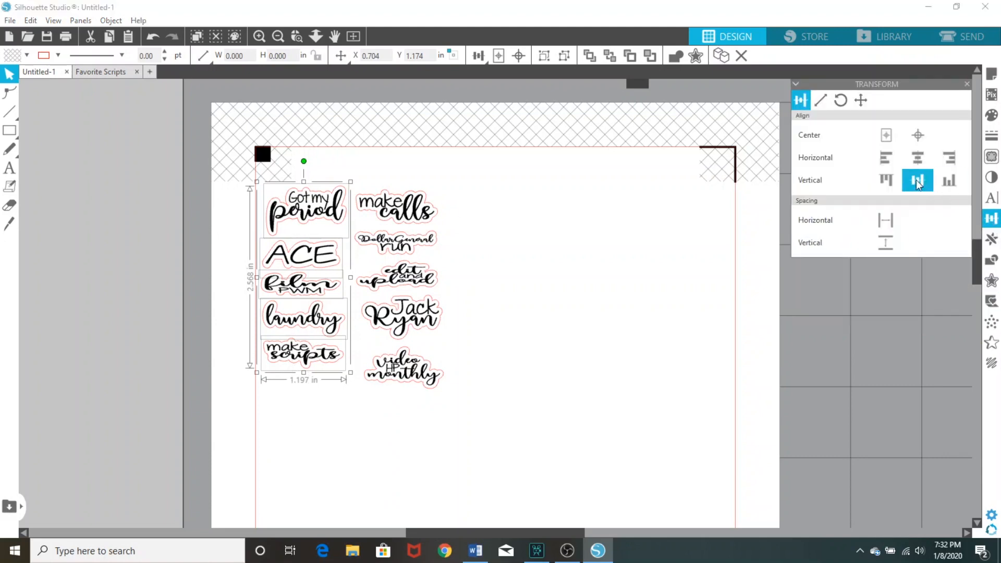
left_click(889, 162)
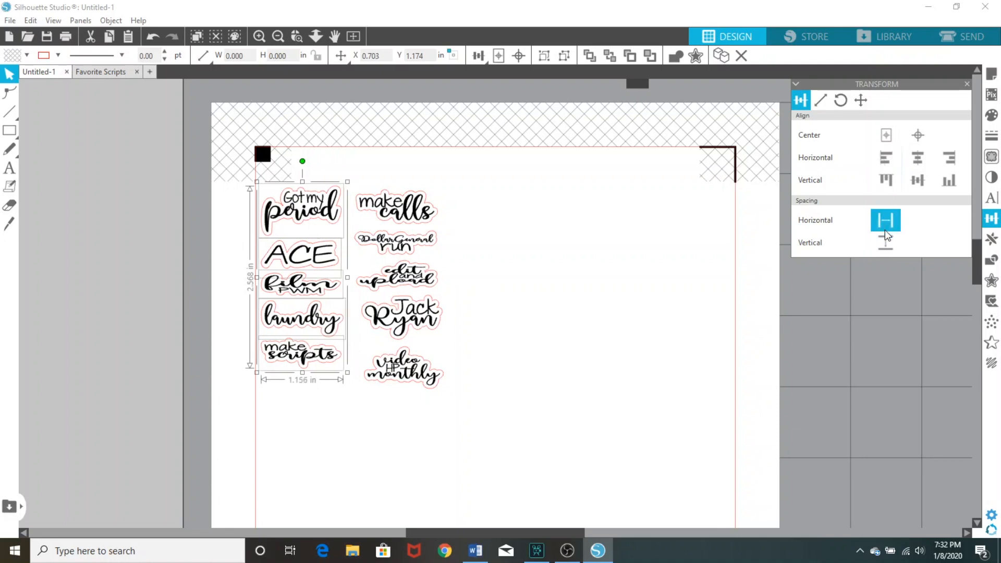
left_click(888, 249)
Left-align the second column of stickers, from "make calls" to "video HP monthly", and space them evenly vertically
left_click_drag(418, 420, 392, 201)
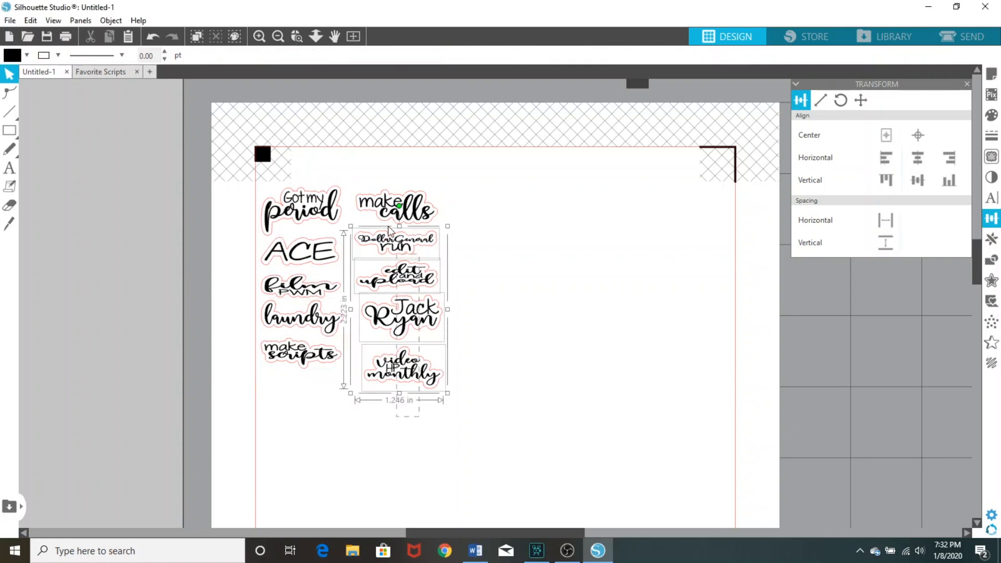
left_click(886, 158)
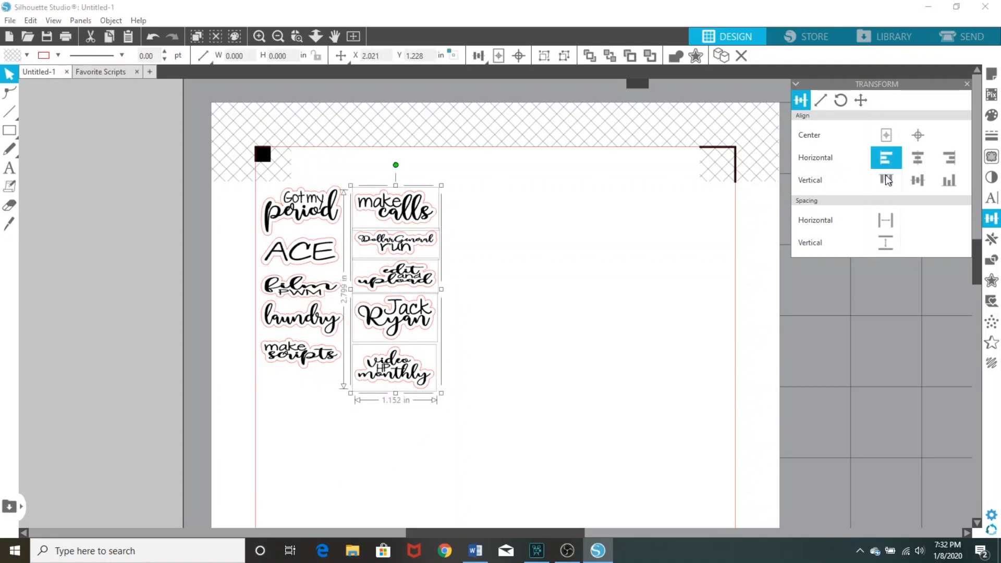
left_click(885, 245)
left_click(535, 340)
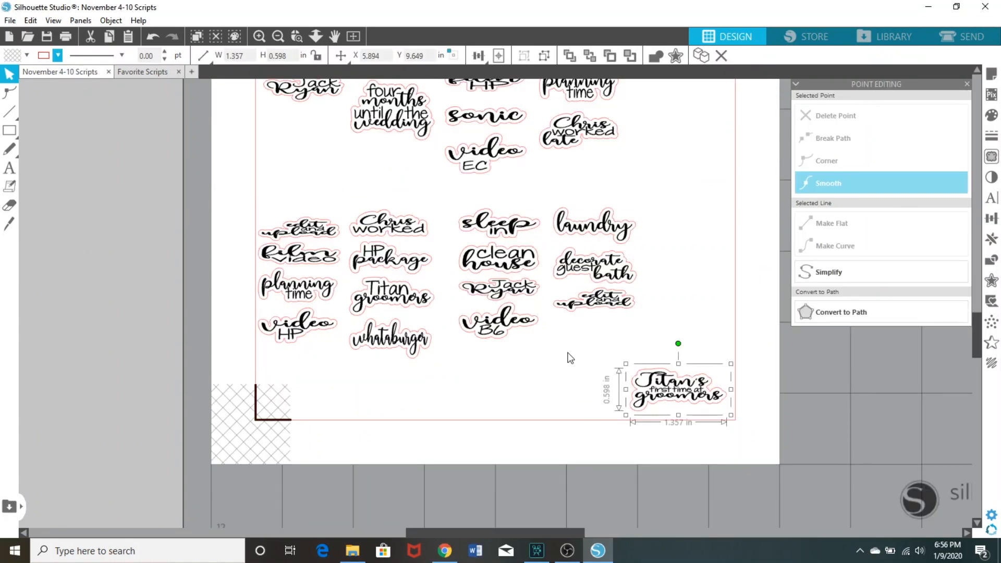
Look over the finished sticker sheet and save the November 4-10 Scripts document
scroll(595, 382, "up", 3)
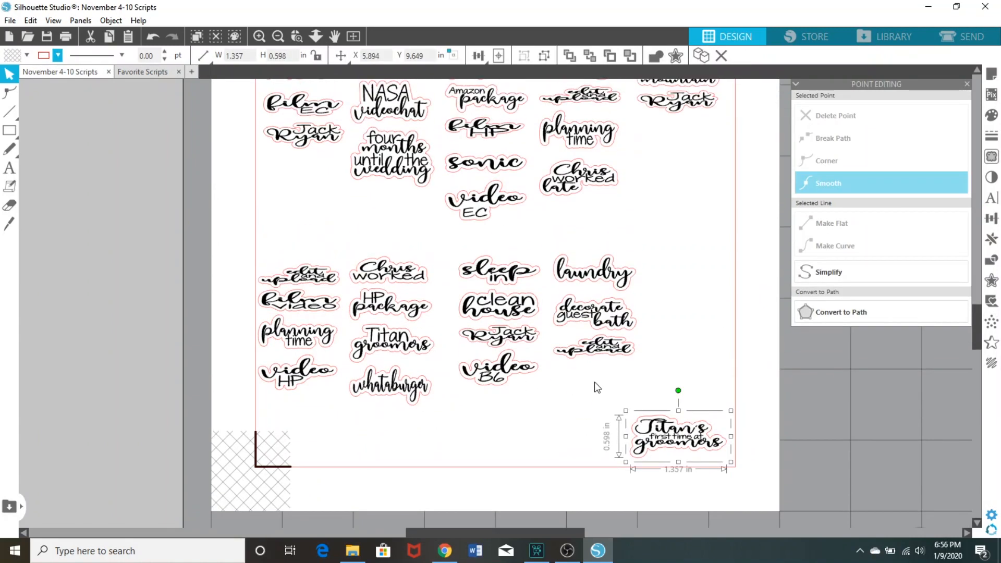
scroll(596, 385, "up", 6)
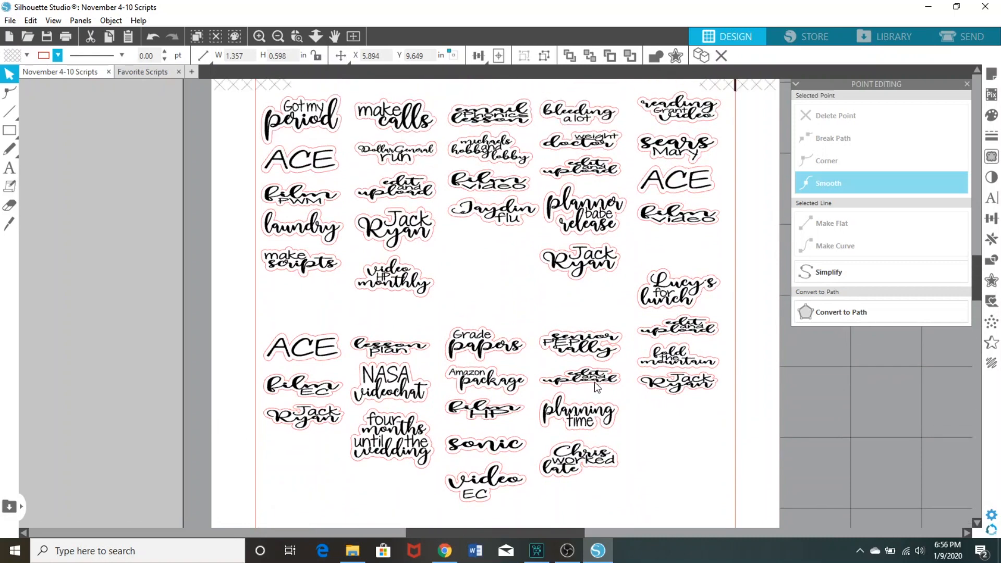
scroll(594, 382, "down", 5)
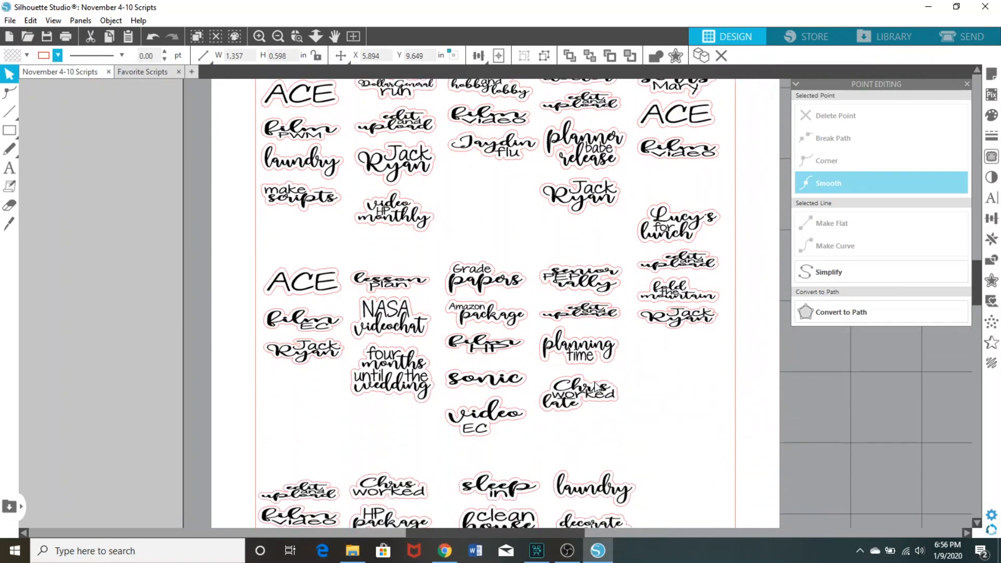
scroll(597, 388, "up", 5)
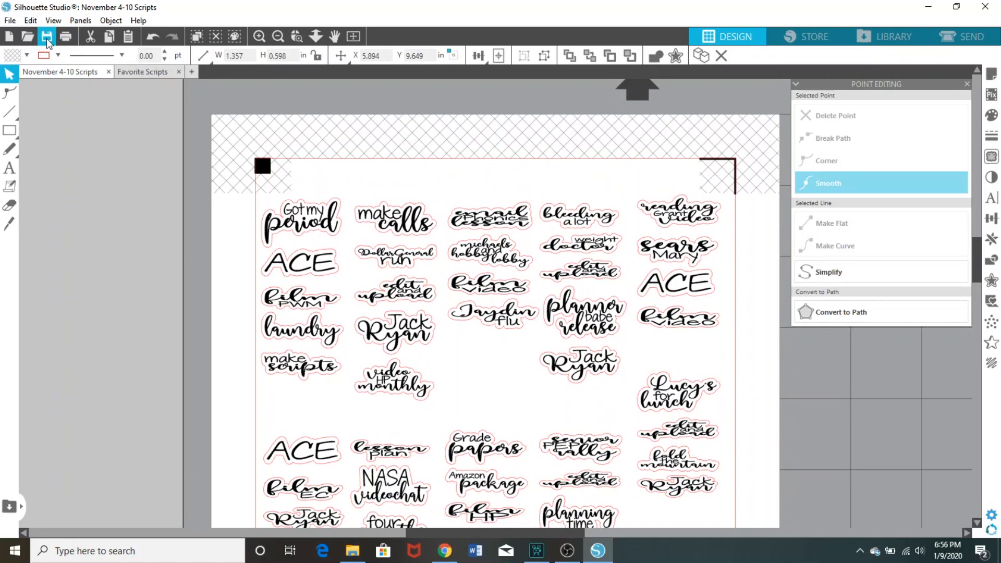
left_click(46, 38)
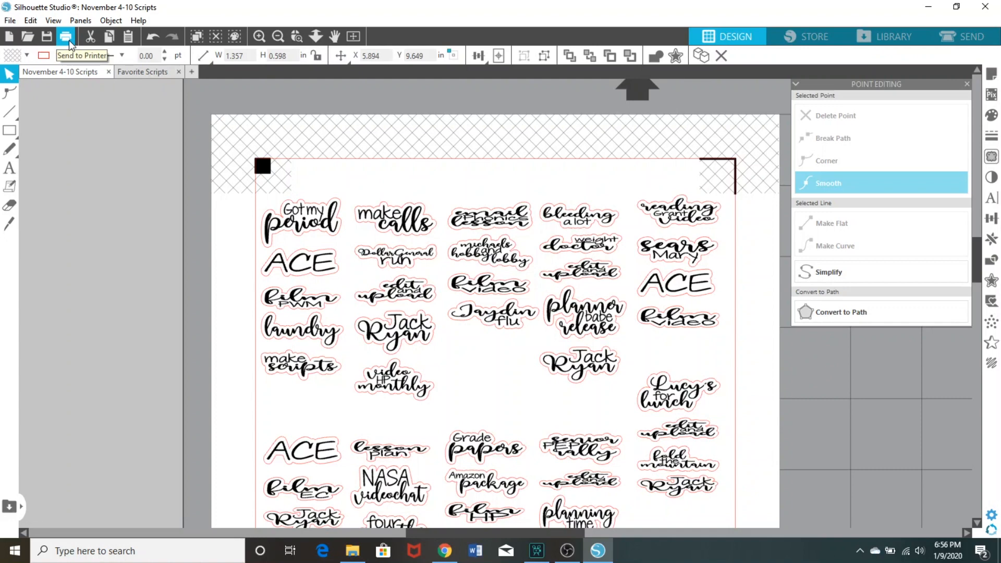
Print one copy of the current page on the Canon MF632C/634C UFR II printer
left_click(67, 41)
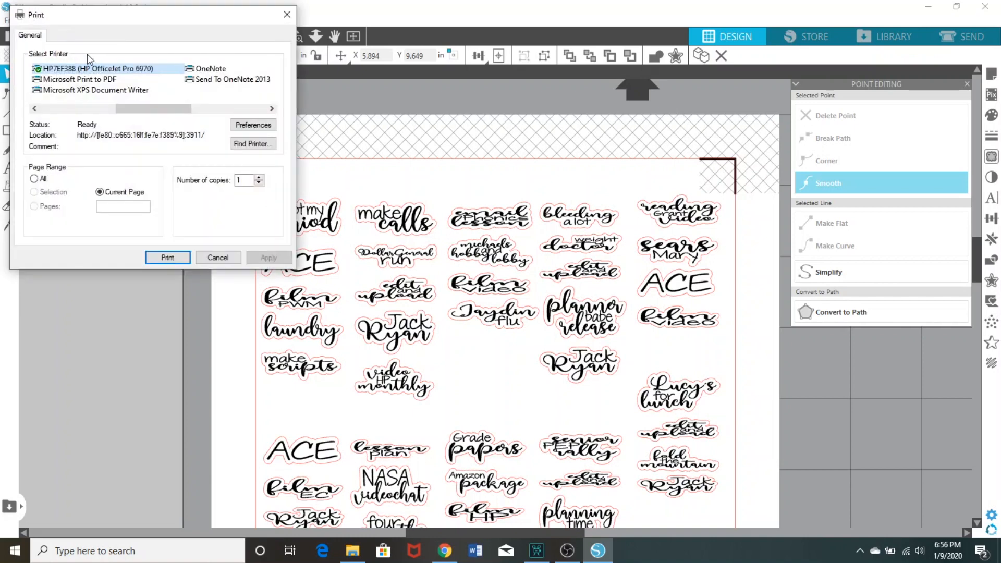
left_click_drag(130, 108, 73, 85)
left_click(71, 81)
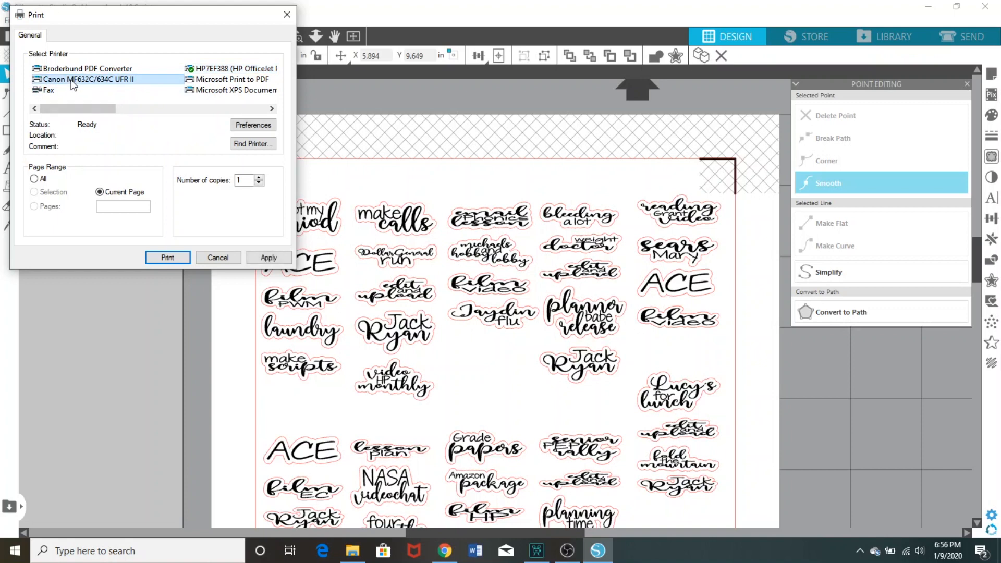
left_click(171, 257)
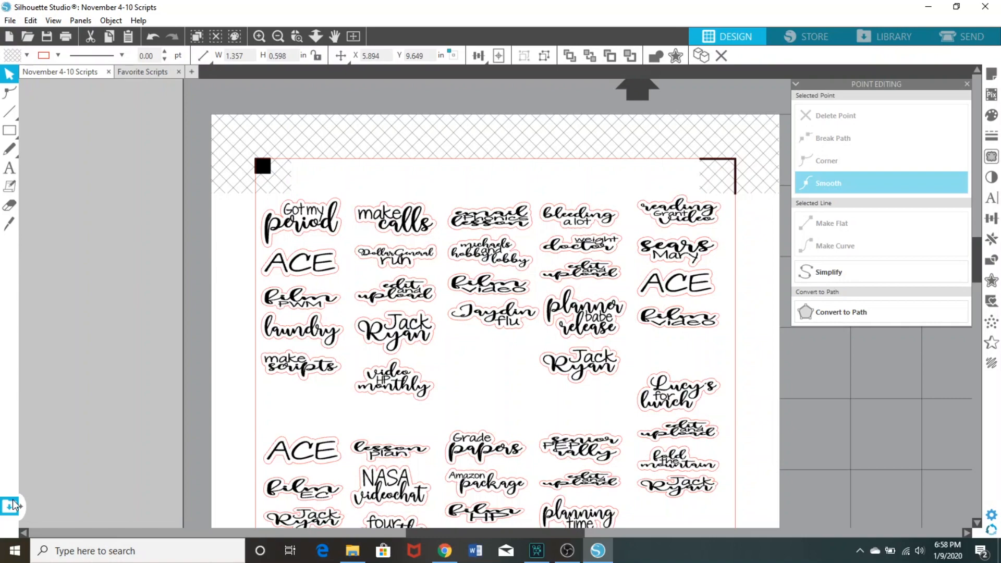
Set up the cut job by line color and give the black line's Cardstock, Plain cut a force of 14 and speed of 6
left_click(960, 38)
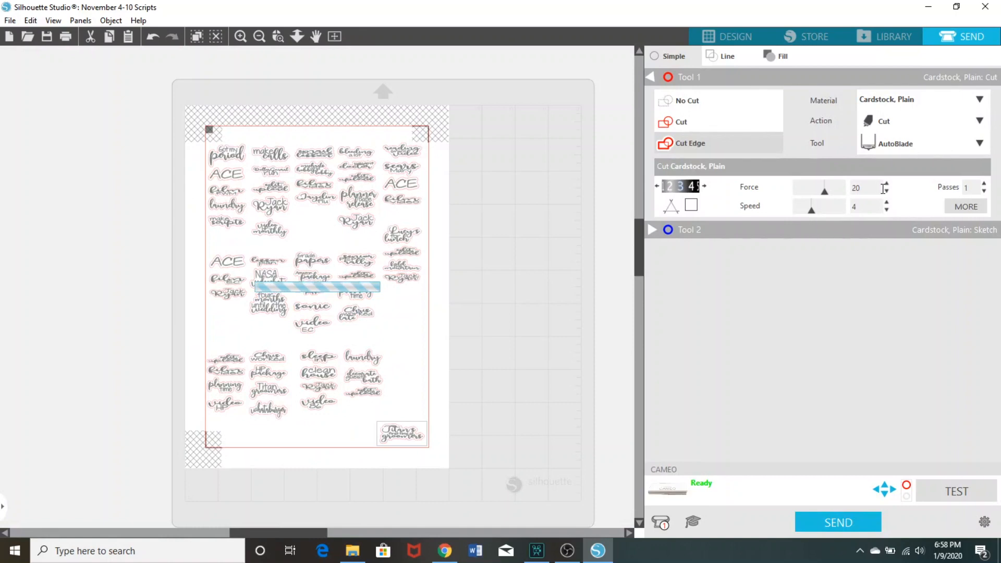
left_click(710, 56)
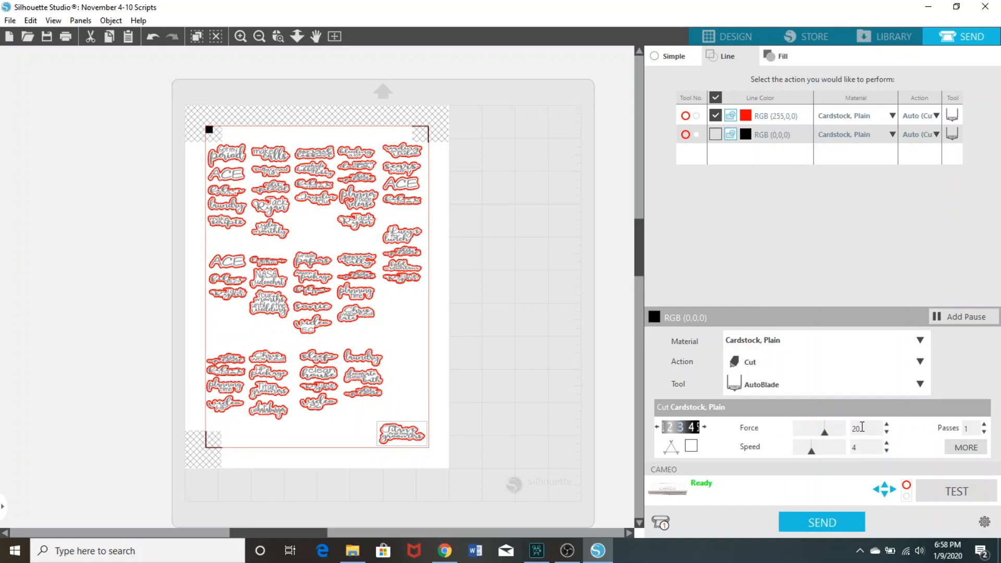
left_click_drag(863, 429, 834, 429)
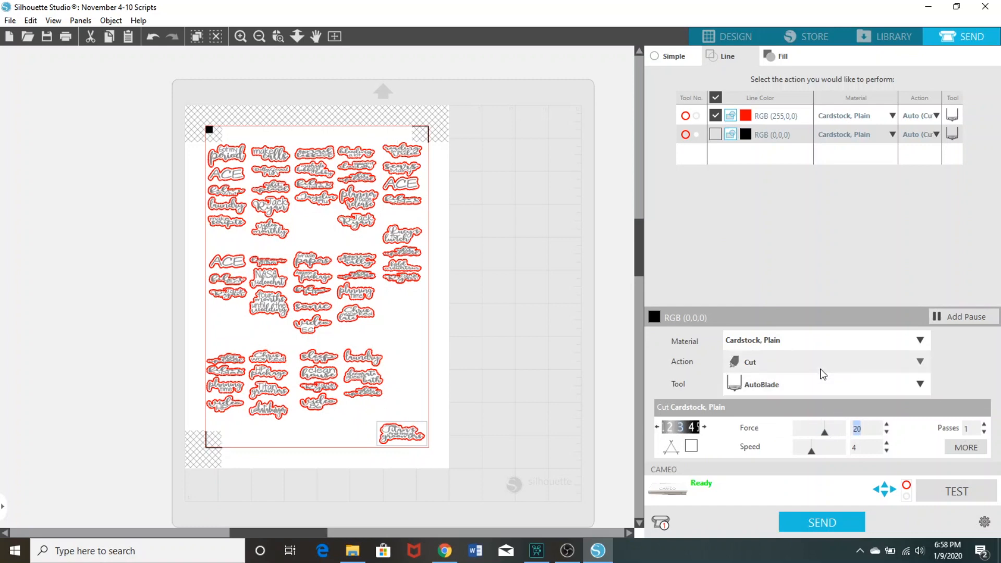
type("14")
left_click(886, 443)
left_click(886, 443)
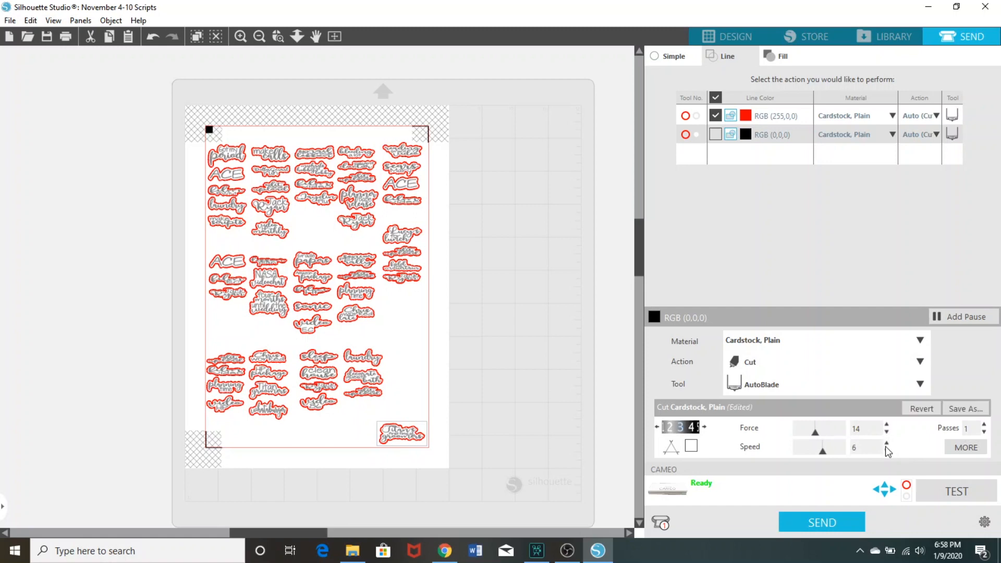